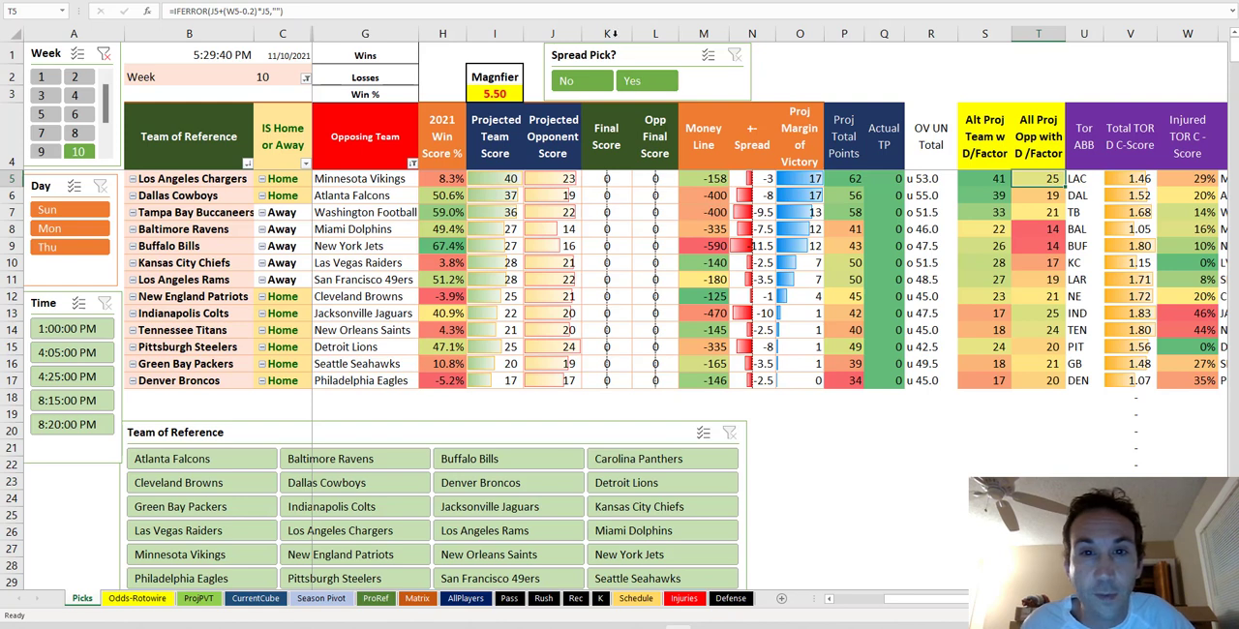
# - Hide the Final Score and Opp Final Score columns, then go to the AllPlayers sheet
pyautogui.moveTo(607, 34); pyautogui.dragTo(655, 34)
pyautogui.rightClick(617, 281)
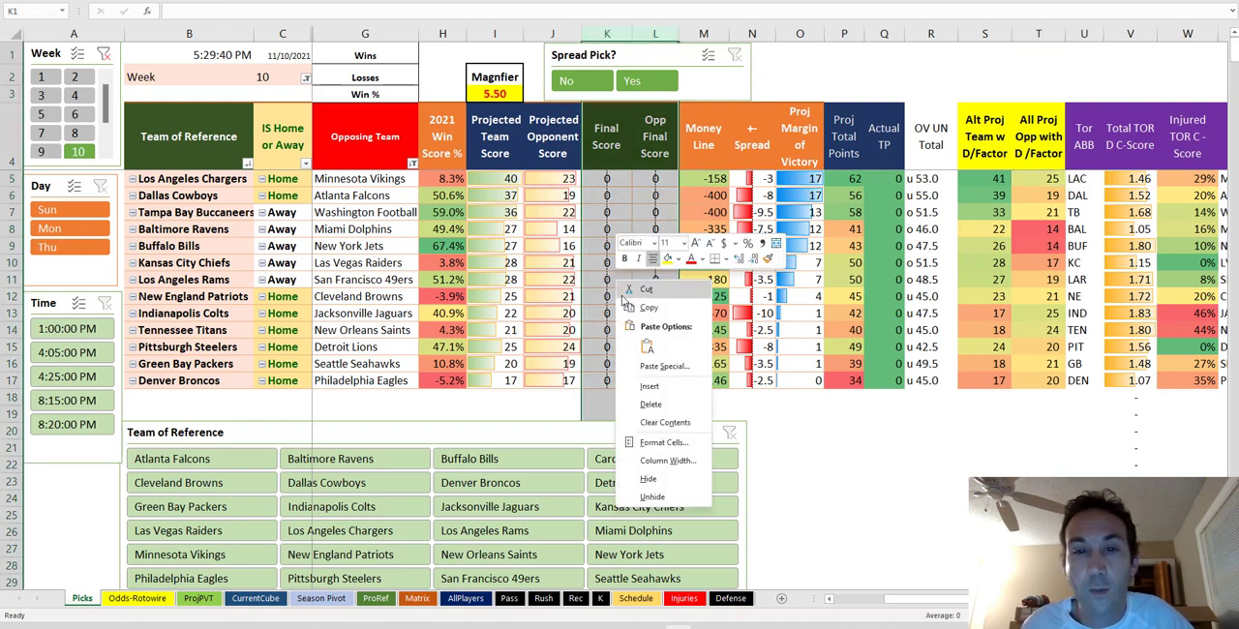
pyautogui.click(647, 479)
pyautogui.click(805, 431)
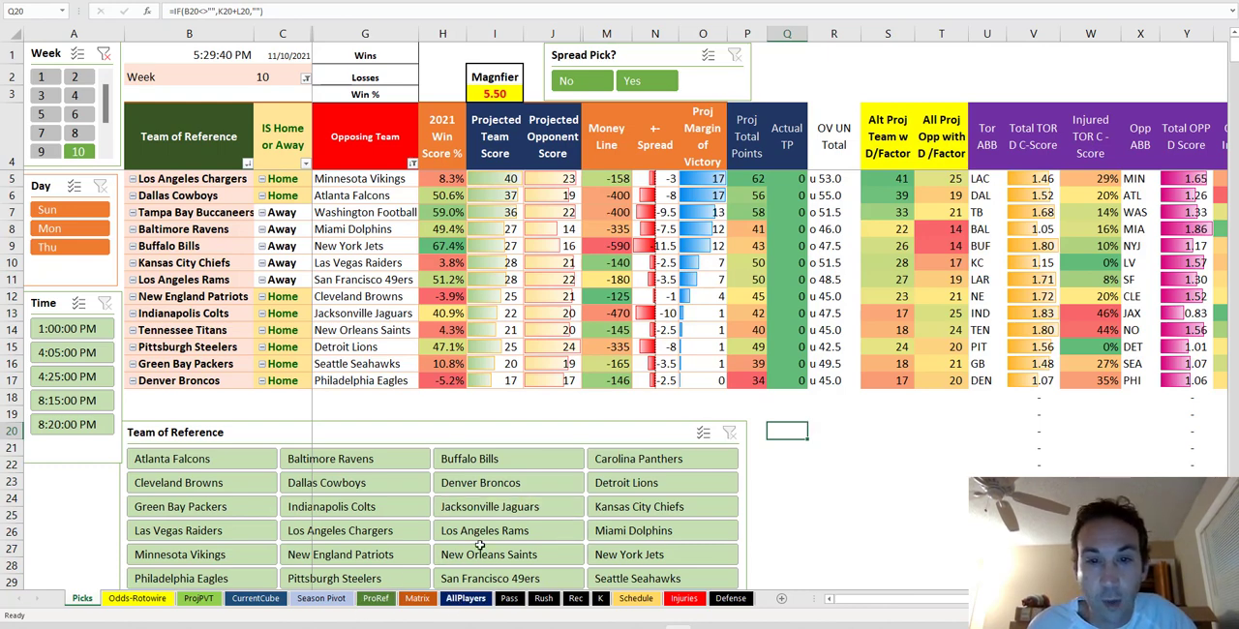
pyautogui.click(465, 598)
pyautogui.scroll(2, 1055, 169)
pyautogui.scroll(1, 1050, 154)
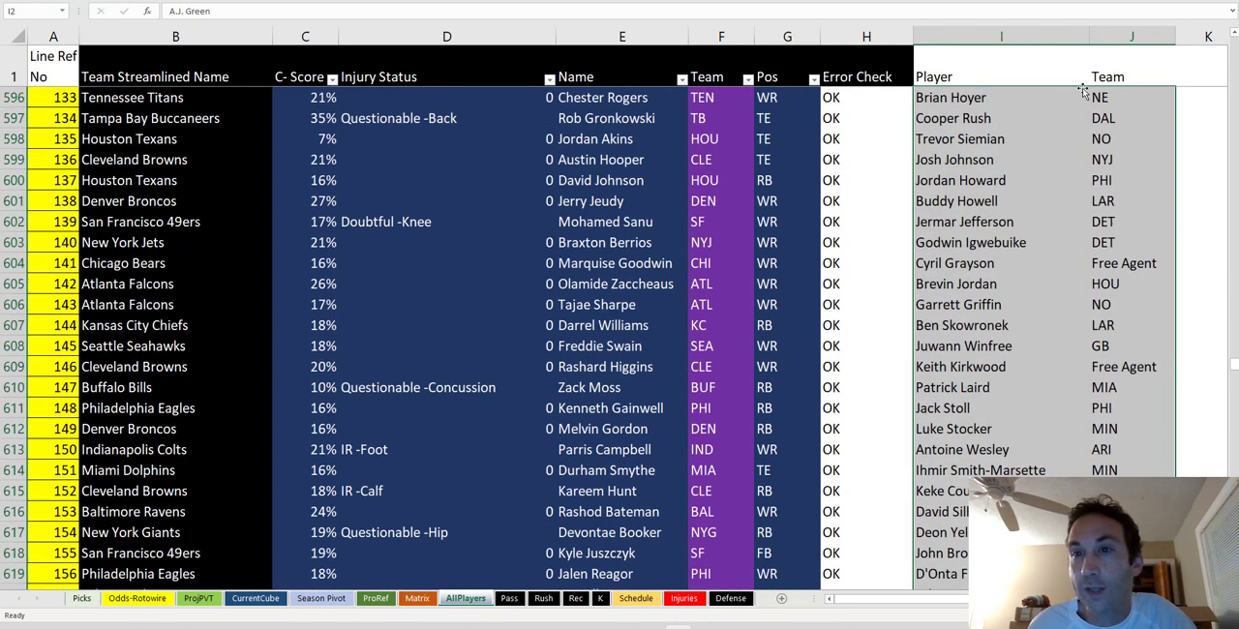
# - Review the Trevor Siemian entry and the Player column, then return to Picks
pyautogui.click(1118, 39)
pyautogui.click(1037, 132)
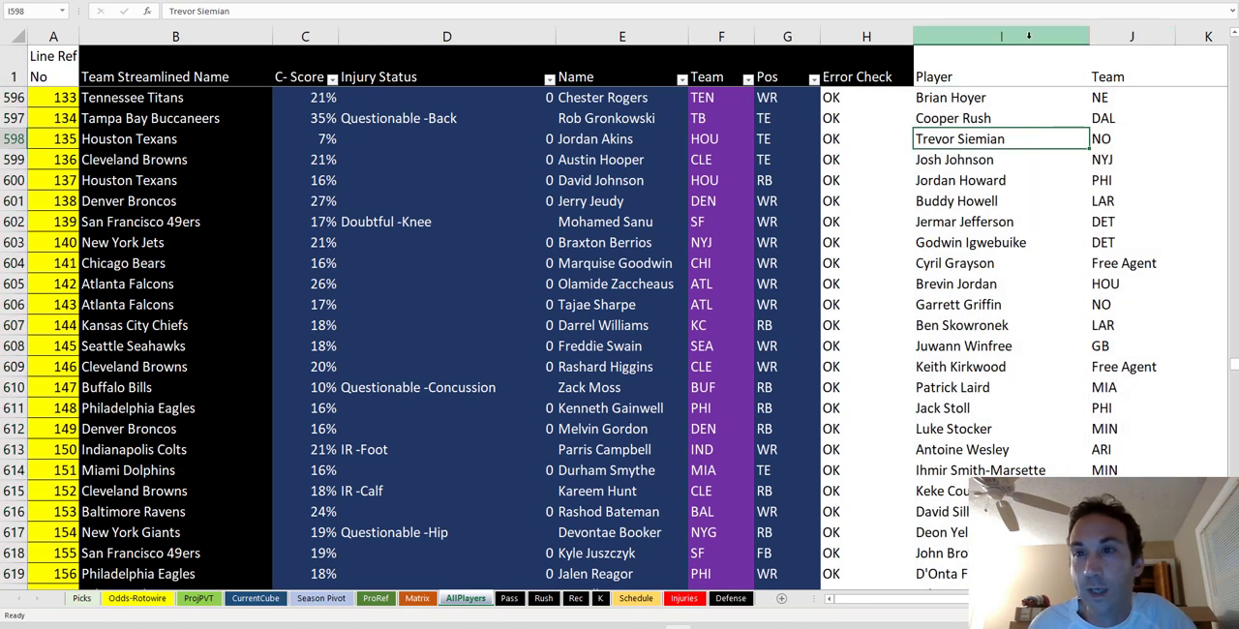
pyautogui.click(1028, 36)
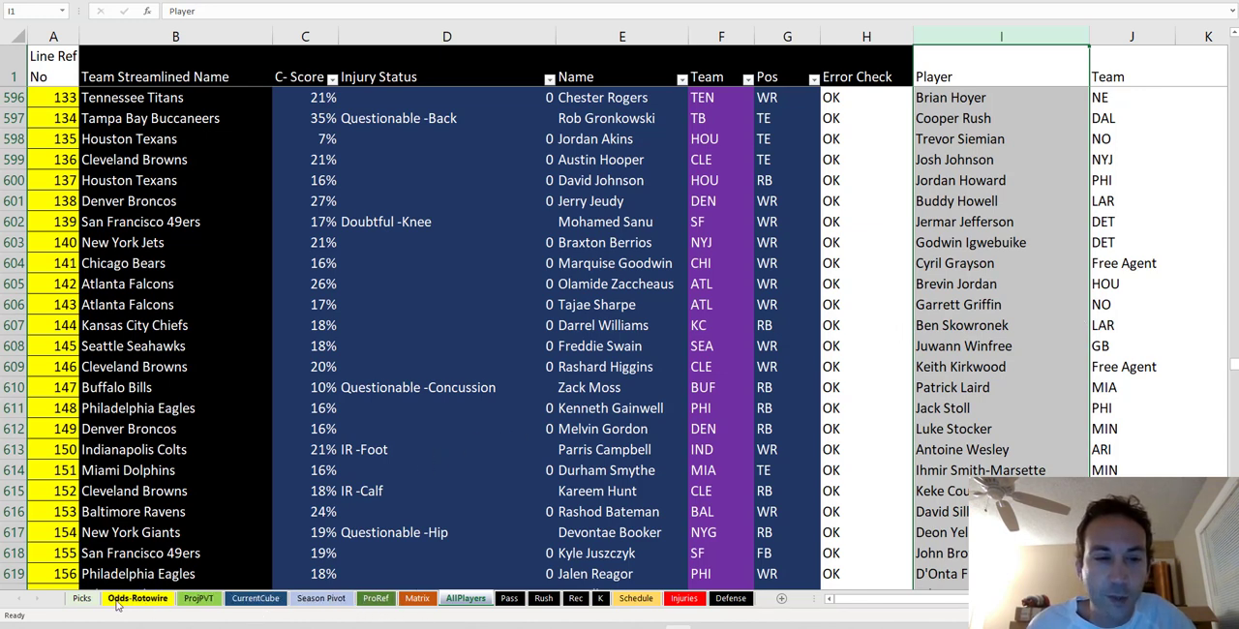
pyautogui.click(81, 598)
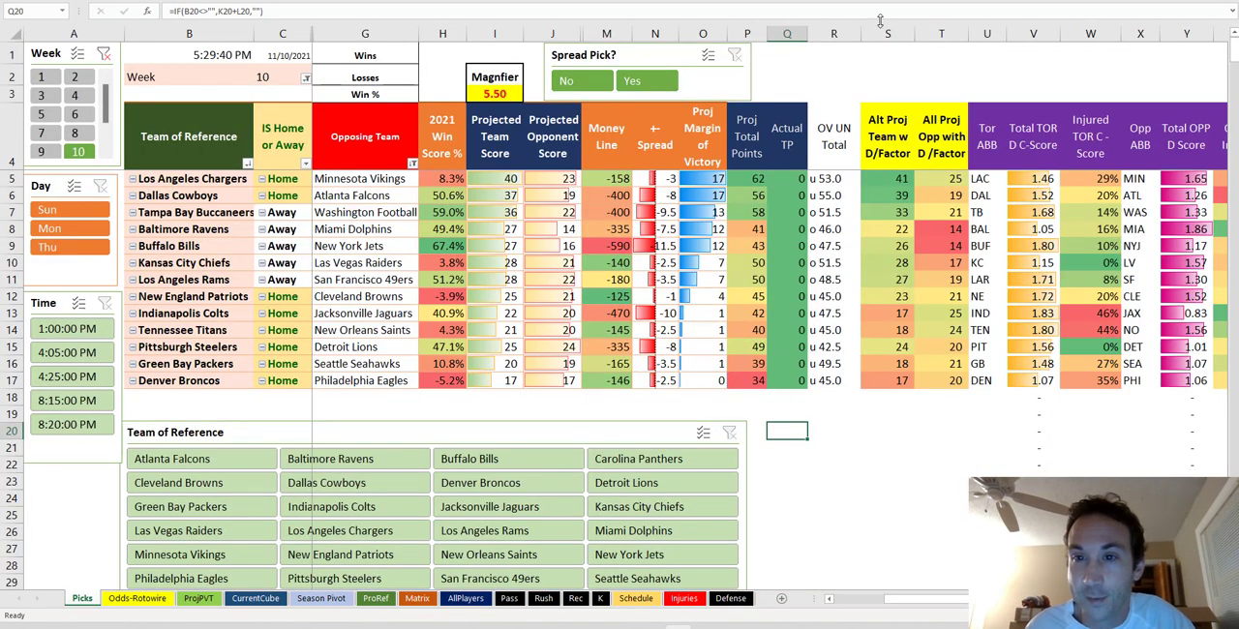
pyautogui.moveTo(888, 34); pyautogui.dragTo(926, 36)
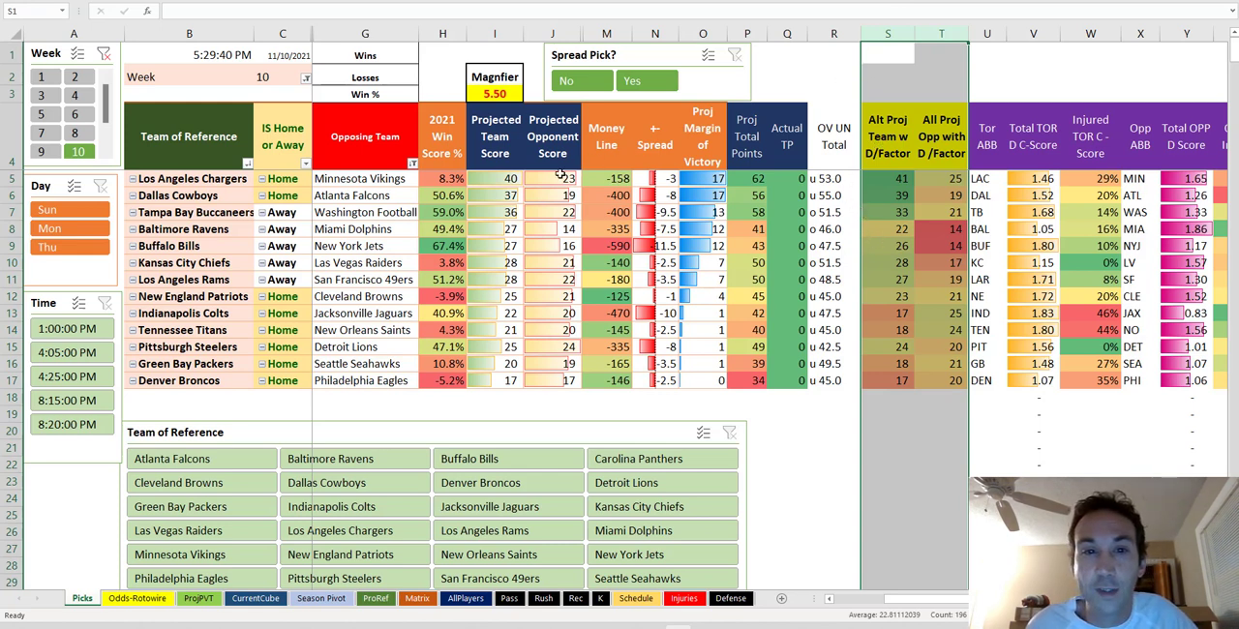
pyautogui.moveTo(503, 182); pyautogui.dragTo(548, 229)
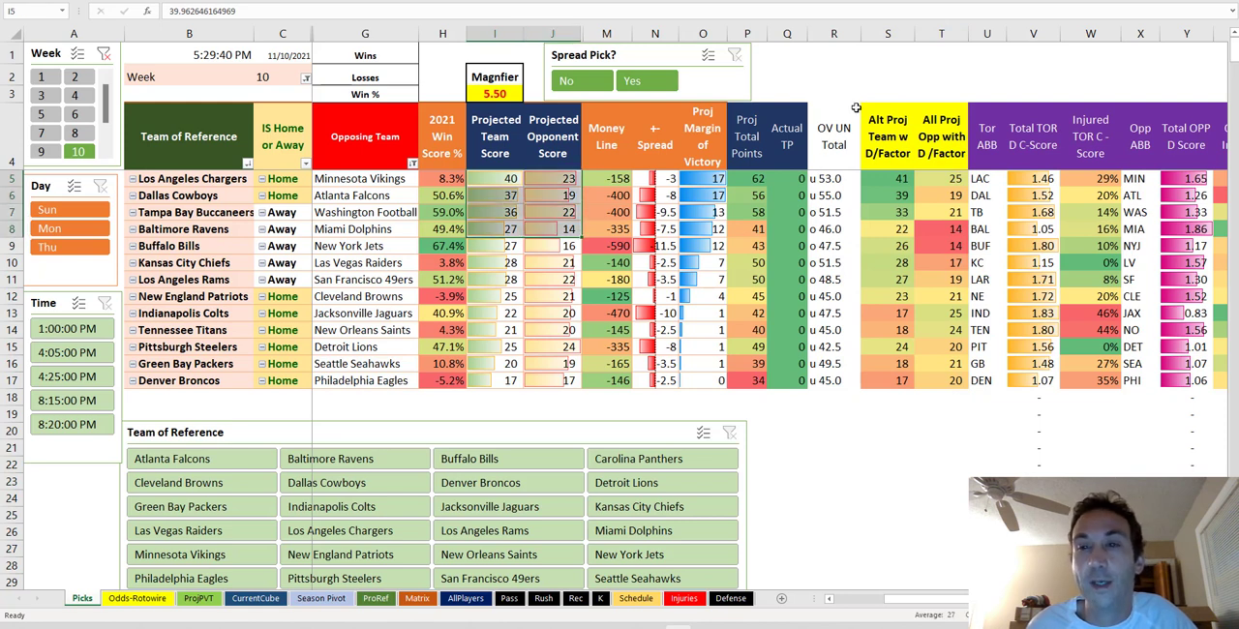
pyautogui.moveTo(887, 34); pyautogui.dragTo(931, 34)
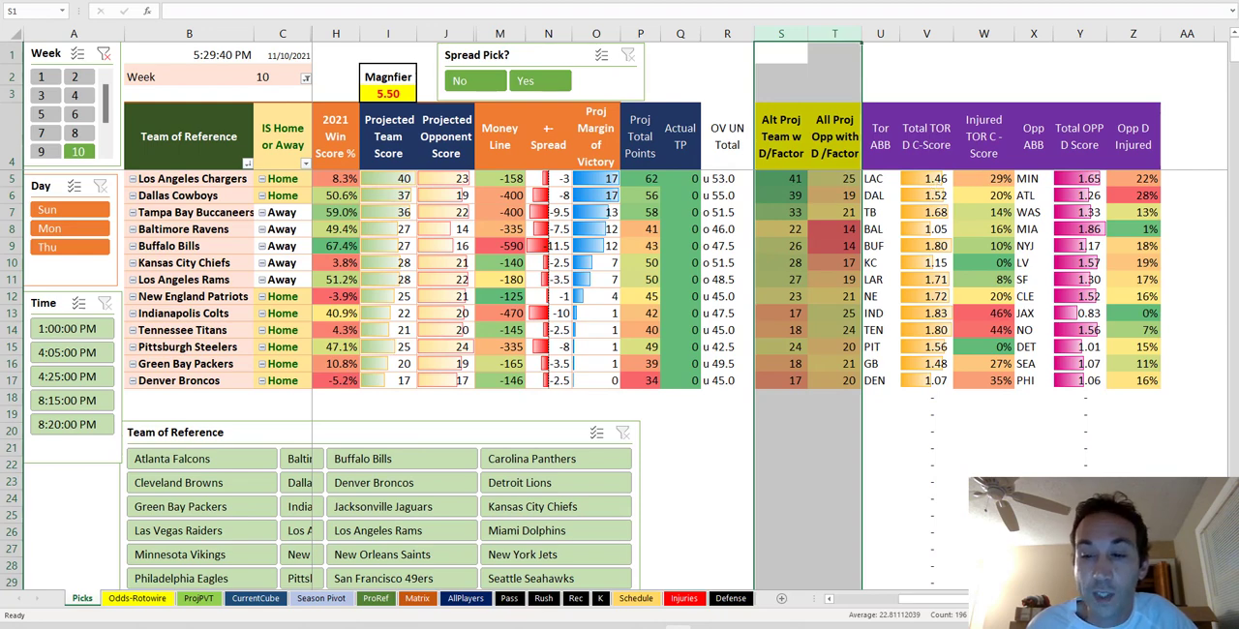
pyautogui.hotkey('ctrl', 'z')
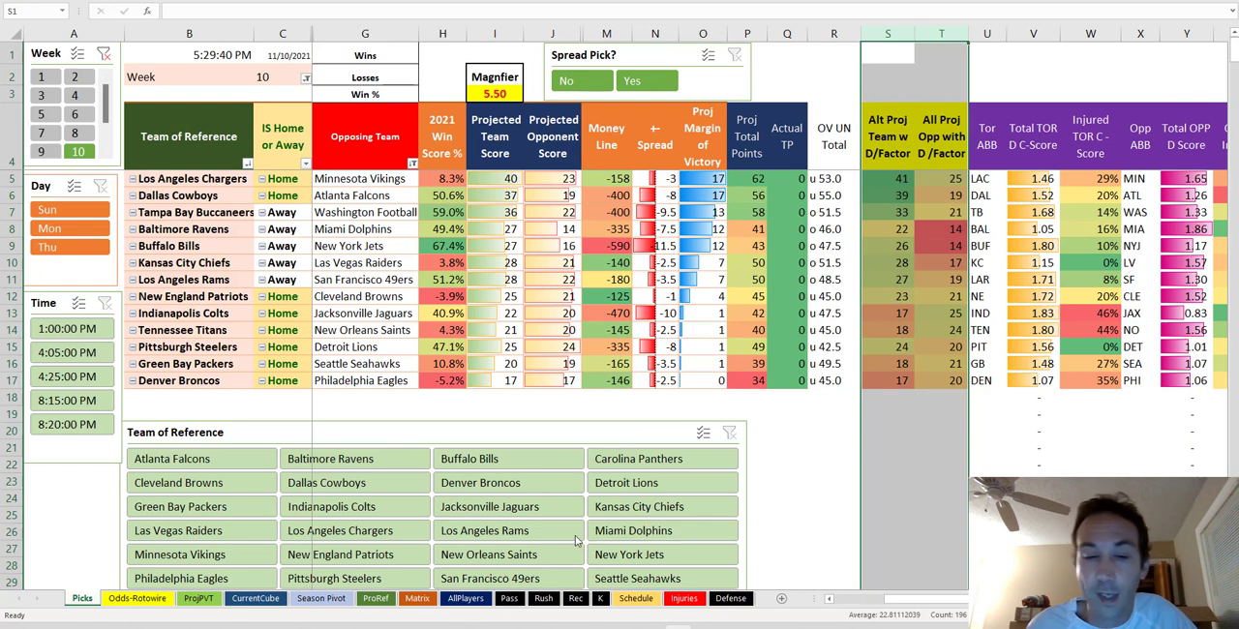
# - On the Defense sheet, review the stat allocation percentages and the FUM Forced column
pyautogui.click(730, 598)
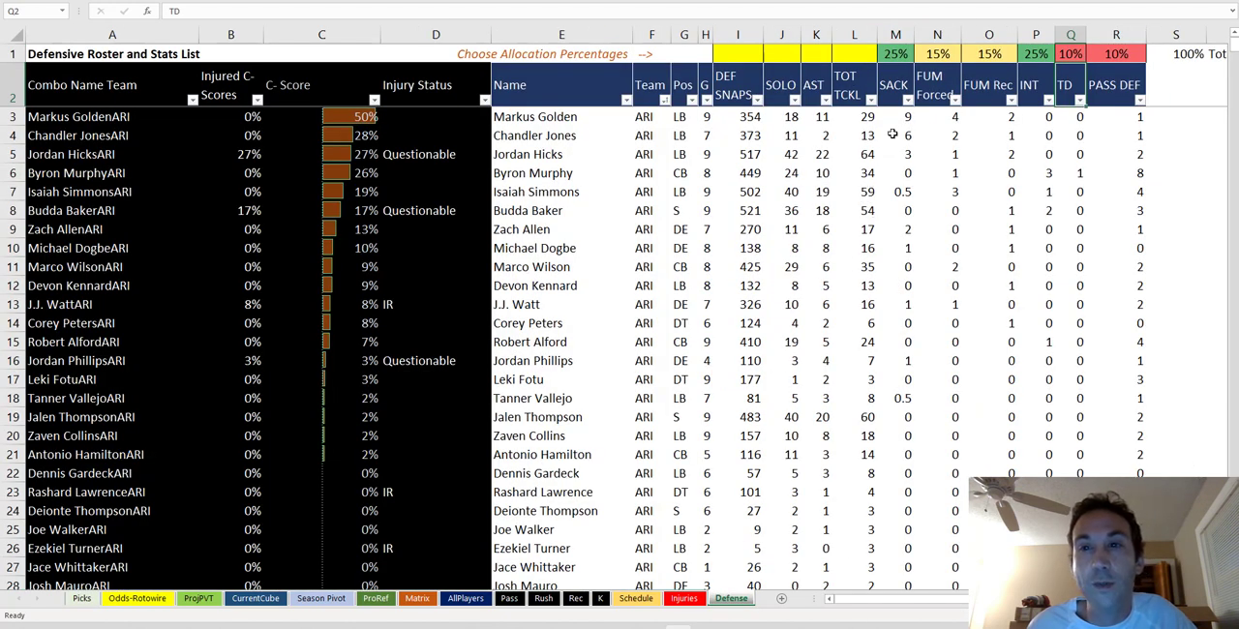
pyautogui.moveTo(895, 51); pyautogui.dragTo(1117, 48)
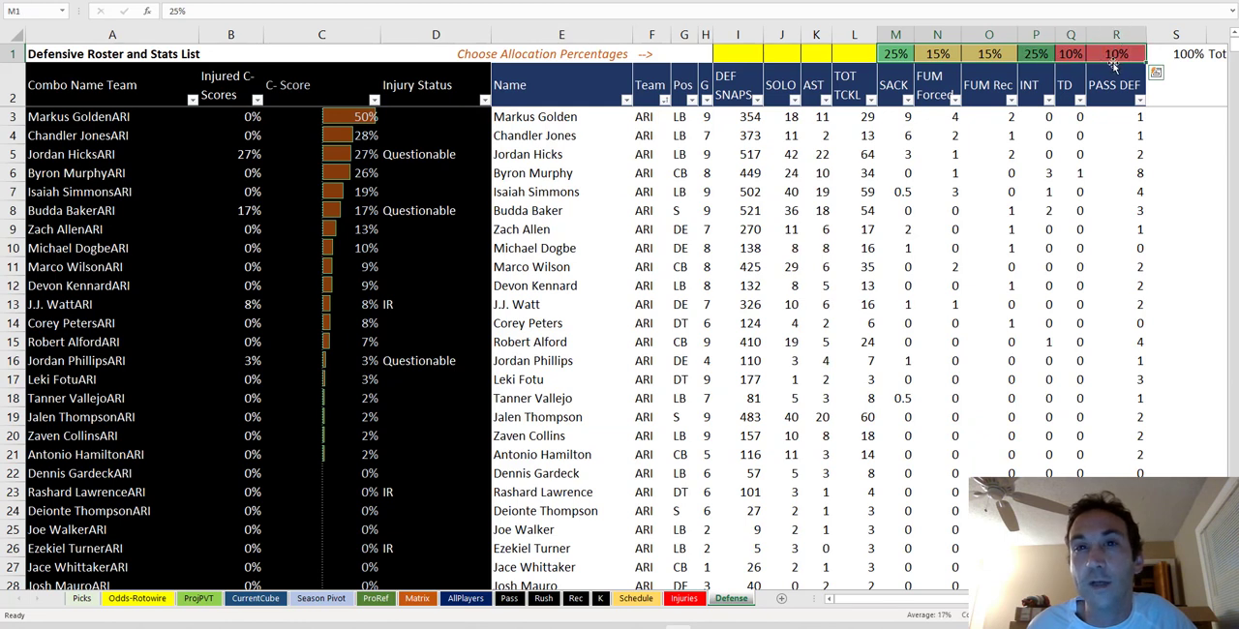
pyautogui.click(895, 31)
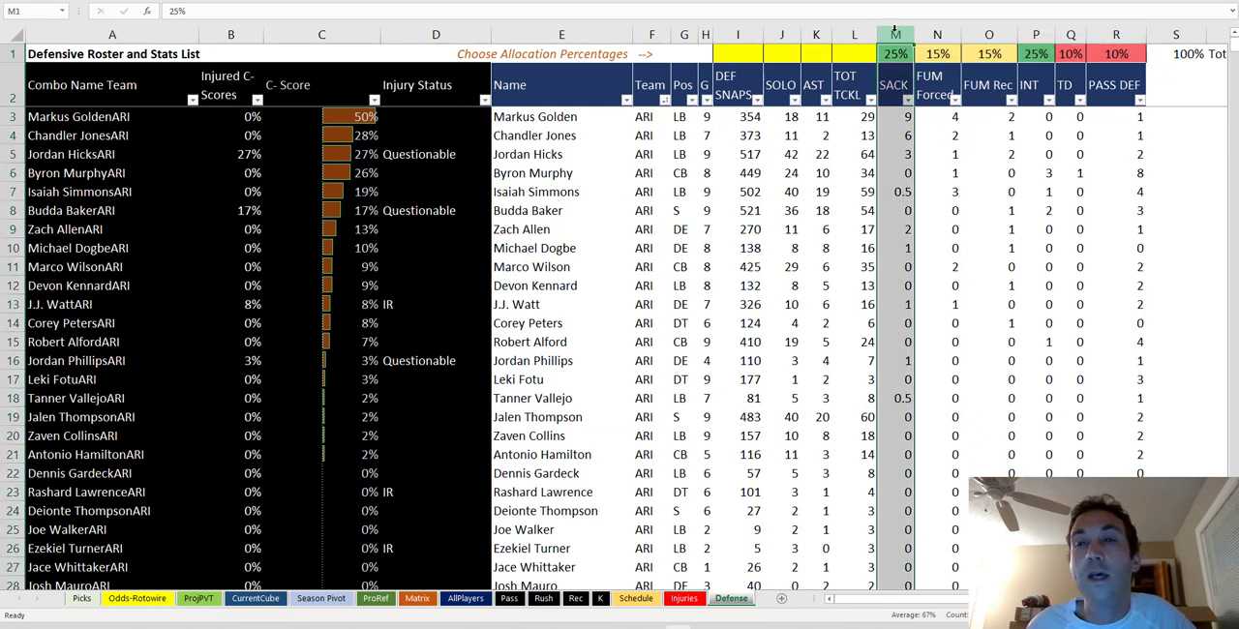
pyautogui.click(936, 34)
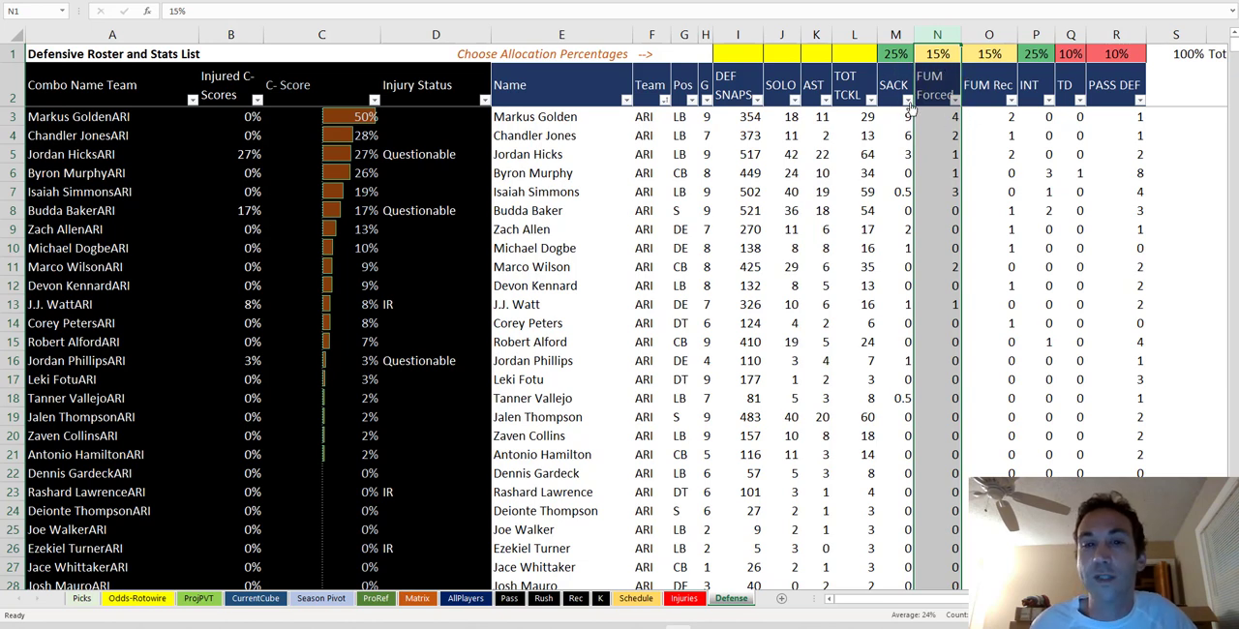
# - Sort the Defense roster by C-Score largest first, then return to Picks
pyautogui.click(374, 100)
pyautogui.click(311, 139)
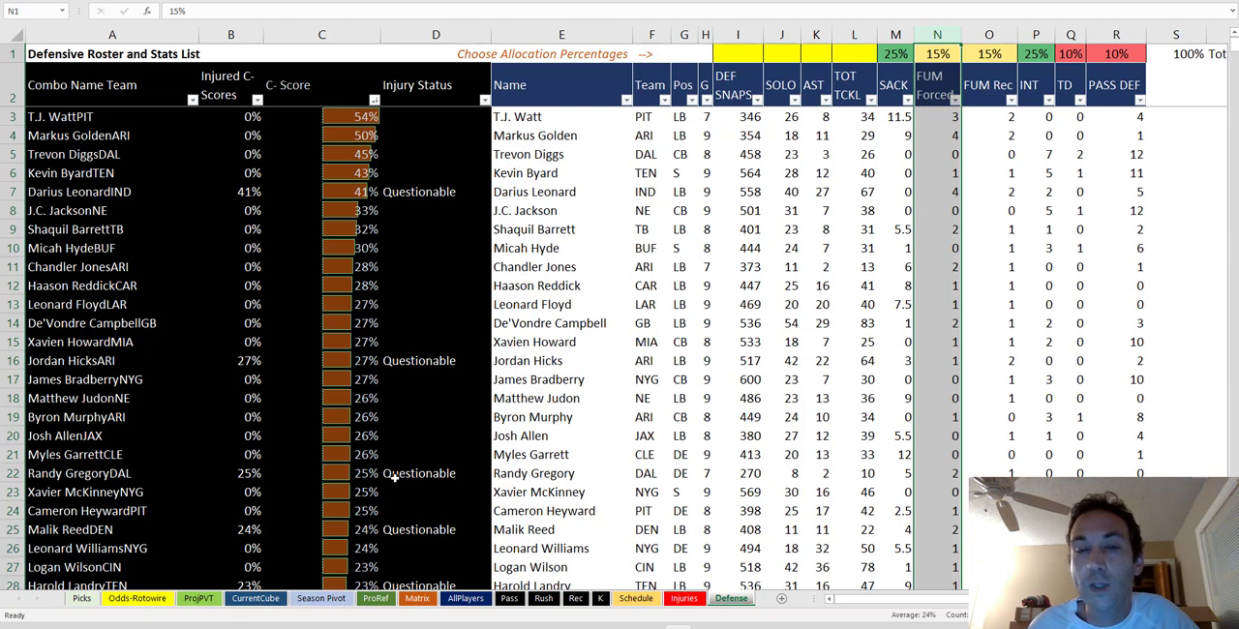
pyautogui.click(81, 598)
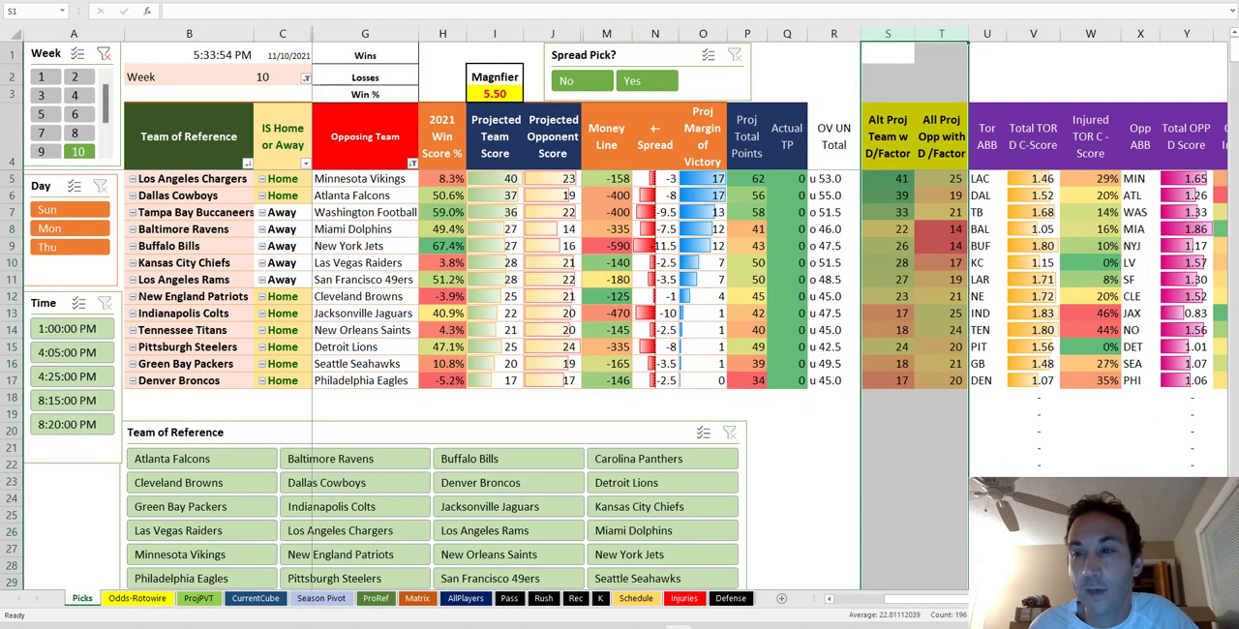
pyautogui.hscroll(1, 1062, 426)
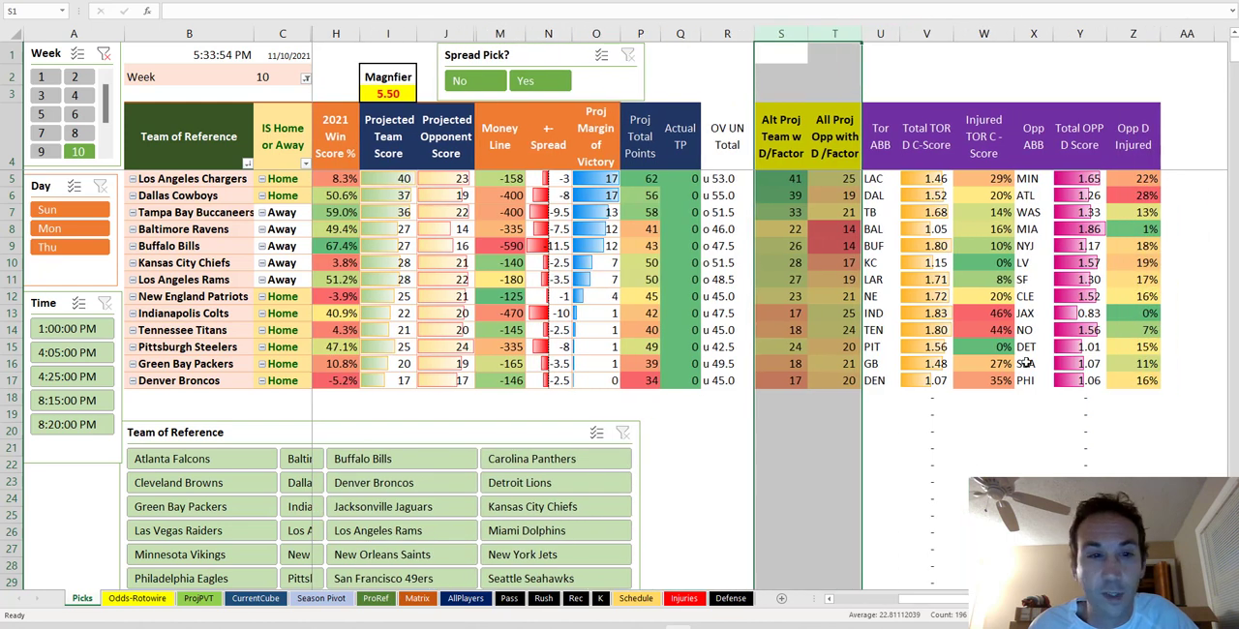
pyautogui.moveTo(983, 315); pyautogui.dragTo(993, 330)
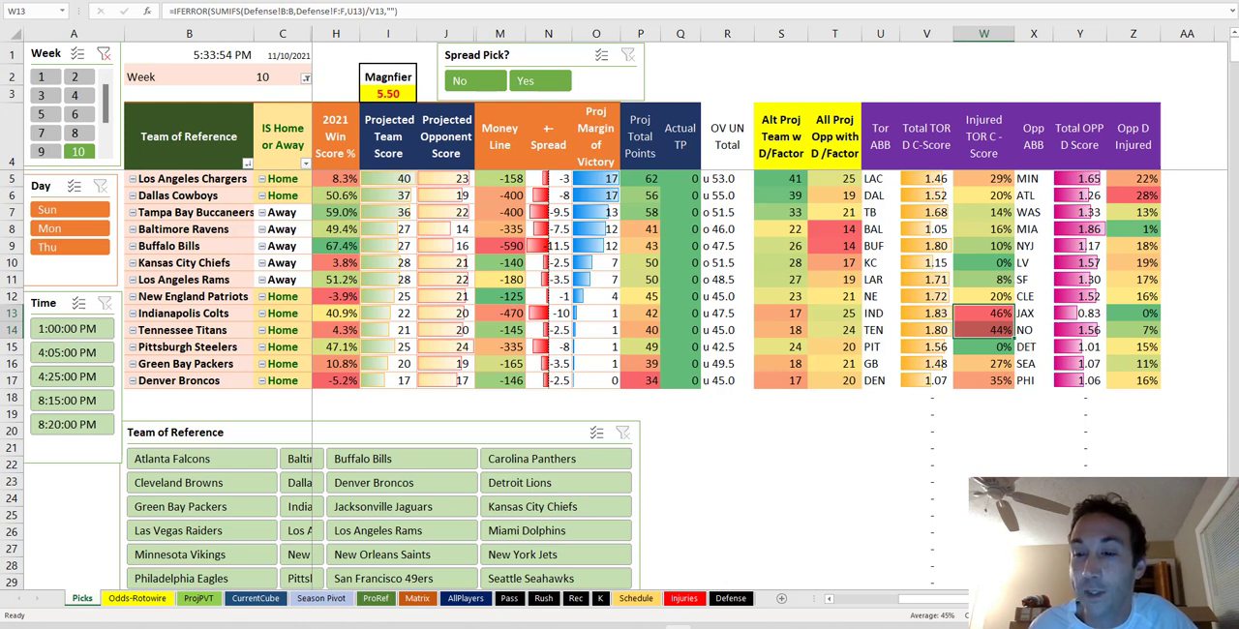
pyautogui.moveTo(934, 599); pyautogui.dragTo(866, 599)
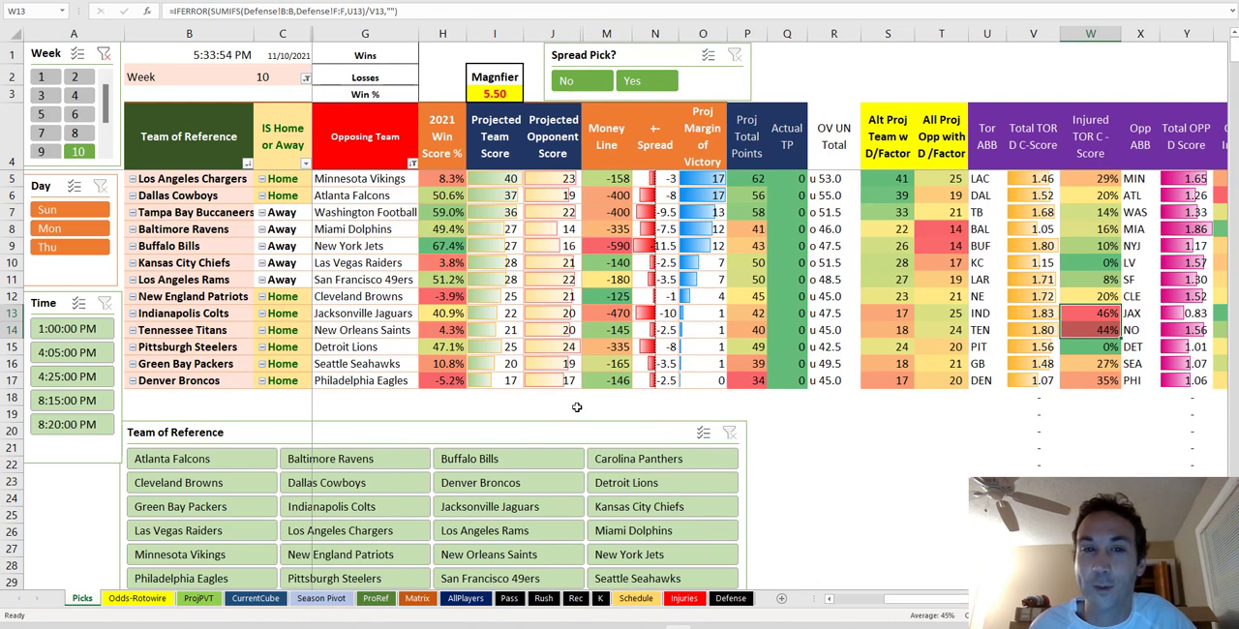
# - Filter to Thursday and review the Ravens' projected scores and money line
pyautogui.moveTo(490, 315)
pyautogui.click(49, 248)
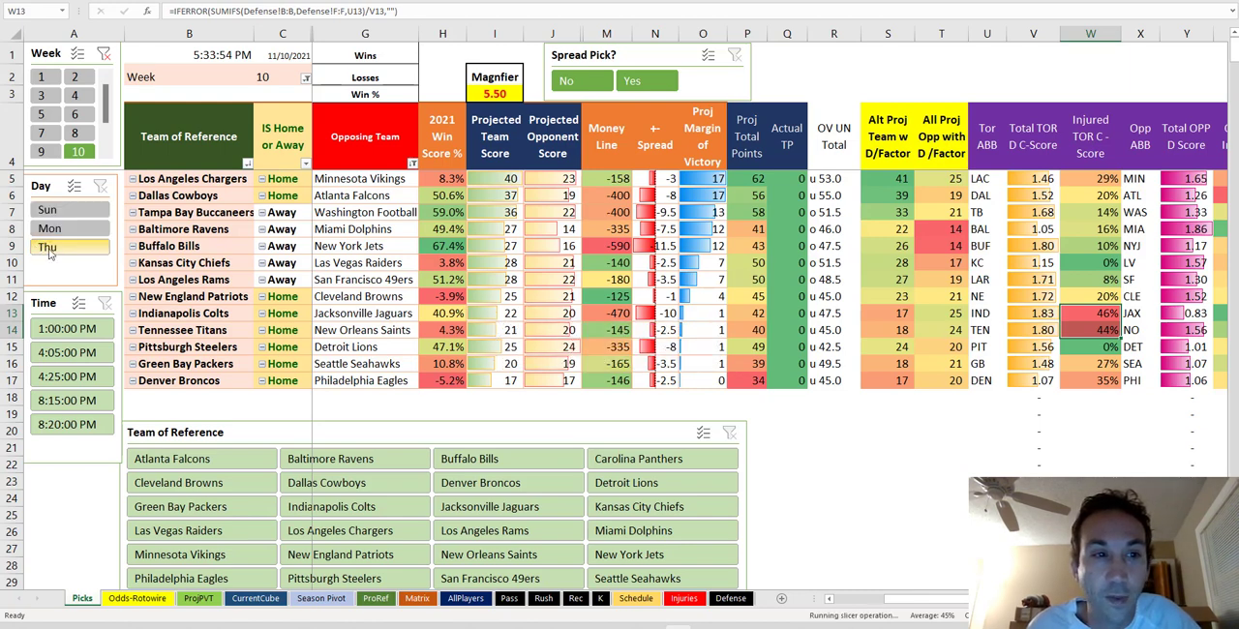
pyautogui.scroll(1, 409, 338)
pyautogui.scroll(1, 409, 338)
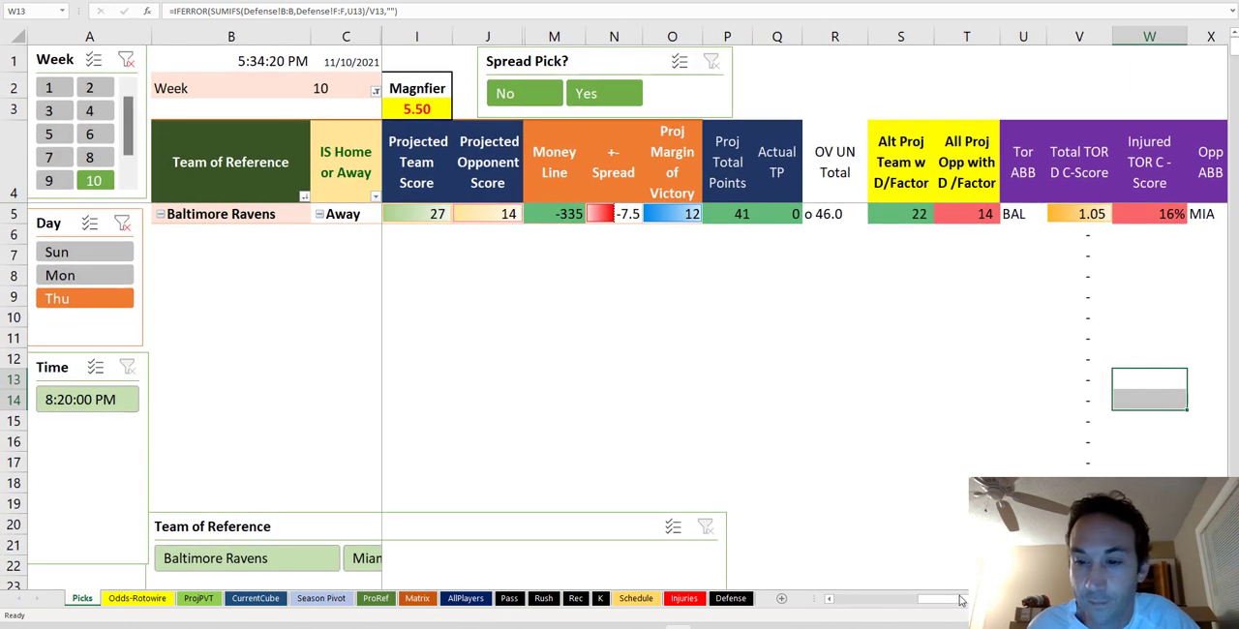
pyautogui.moveTo(961, 600); pyautogui.dragTo(924, 600)
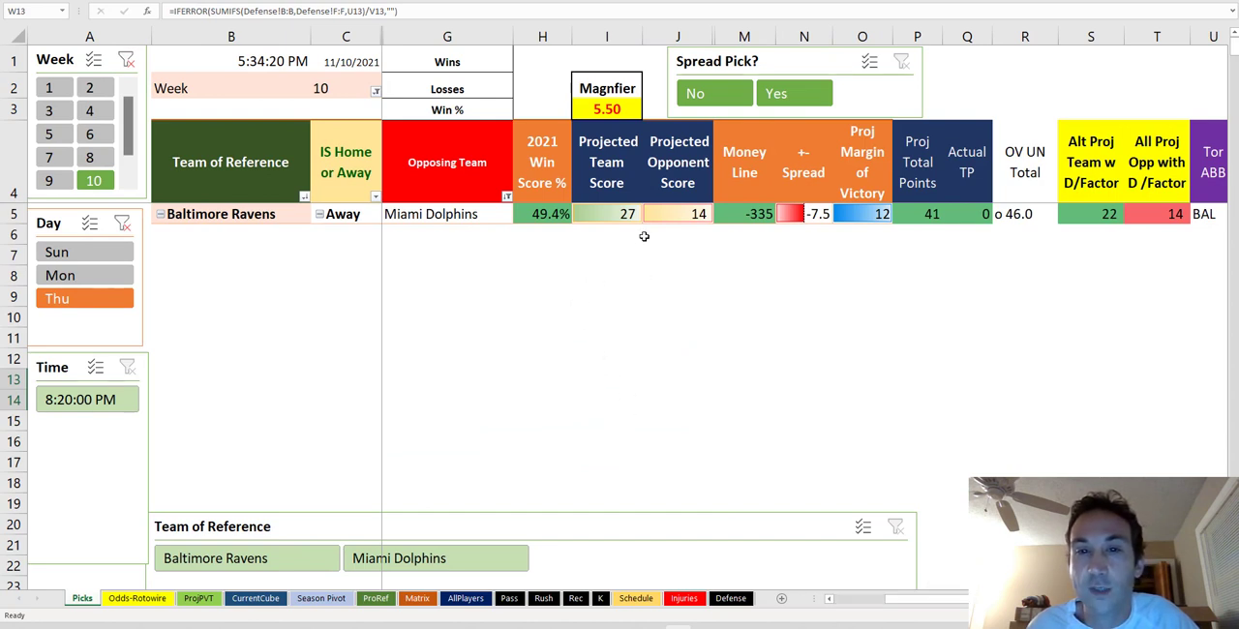
pyautogui.moveTo(1098, 214); pyautogui.dragTo(1139, 227)
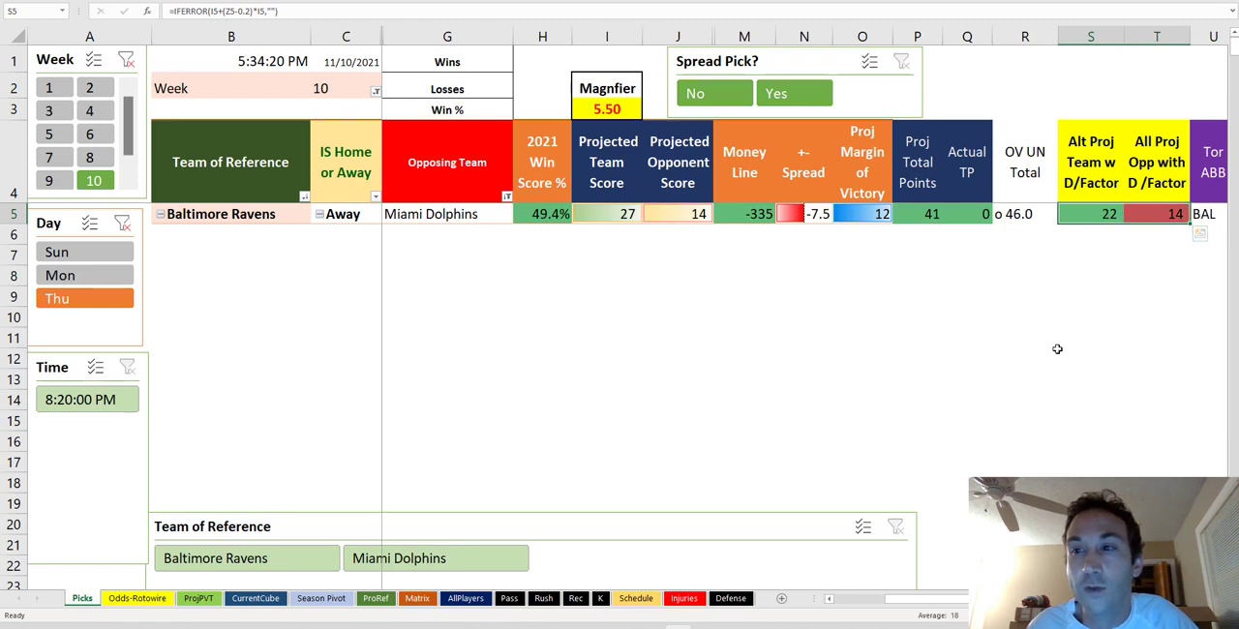
pyautogui.keyDown('ctrl'); pyautogui.scroll(-1, 1054, 349); pyautogui.keyUp('ctrl')
pyautogui.keyDown('ctrl'); pyautogui.scroll(-1, 1053, 349); pyautogui.keyUp('ctrl')
pyautogui.keyDown('ctrl'); pyautogui.scroll(-1, 1100, 249); pyautogui.keyUp('ctrl')
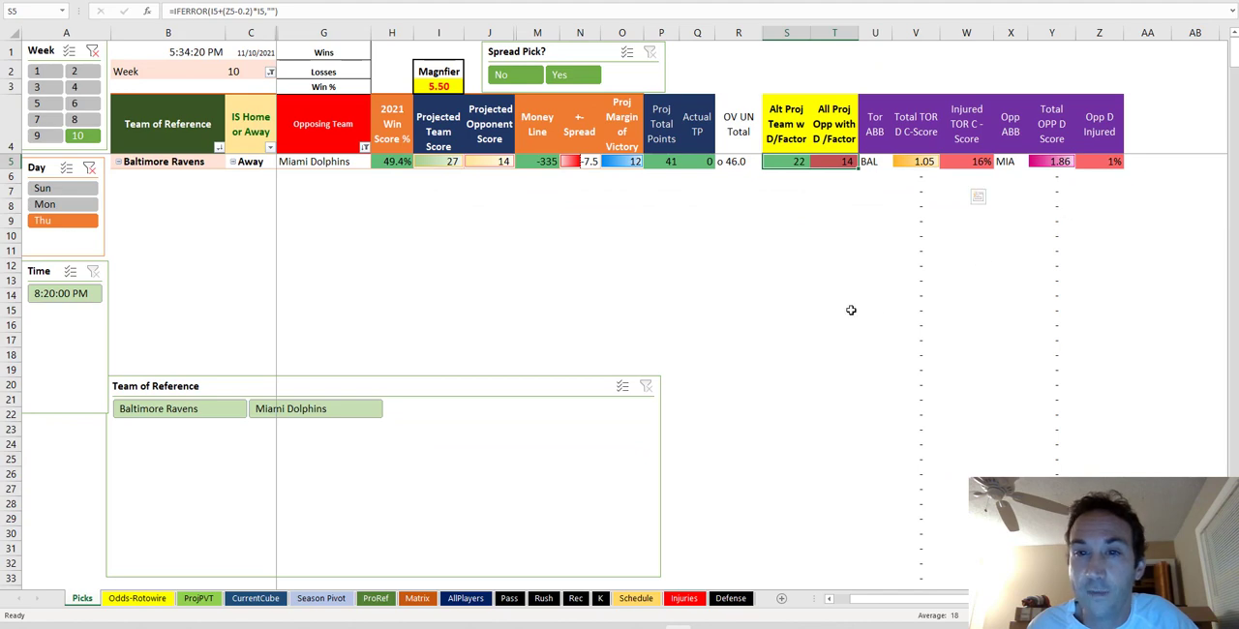
pyautogui.keyDown('ctrl'); pyautogui.scroll(1, 847, 308); pyautogui.keyUp('ctrl')
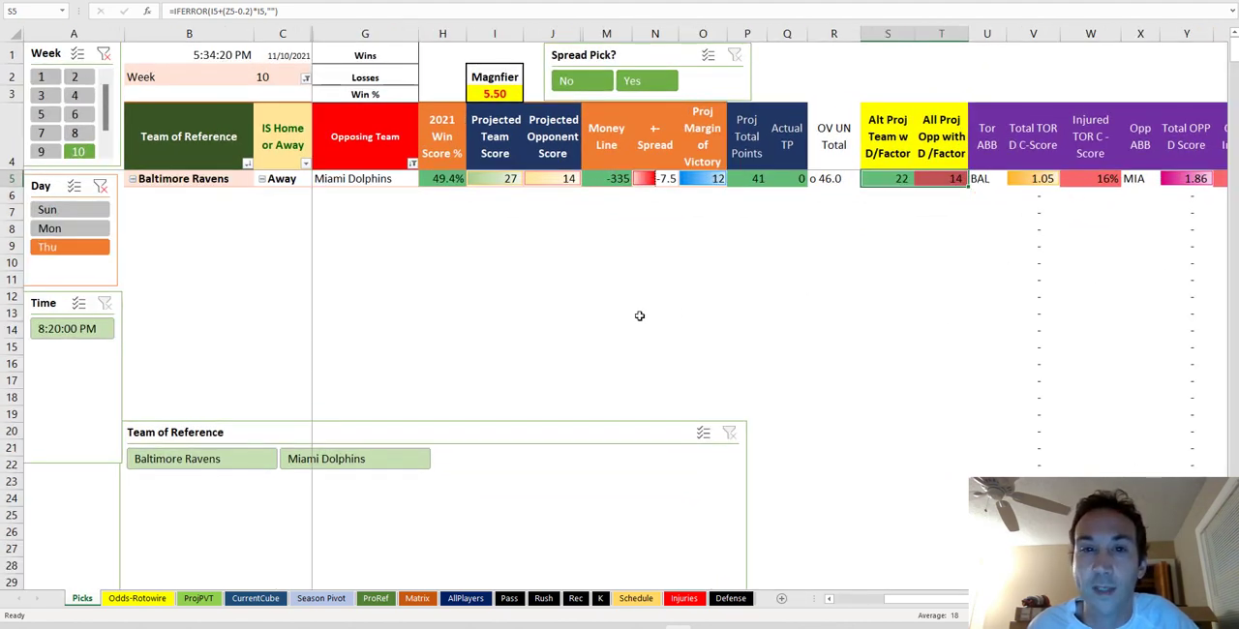
pyautogui.keyDown('ctrl'); pyautogui.scroll(1, 637, 313); pyautogui.keyUp('ctrl')
pyautogui.keyDown('ctrl'); pyautogui.scroll(1, 636, 312); pyautogui.keyUp('ctrl')
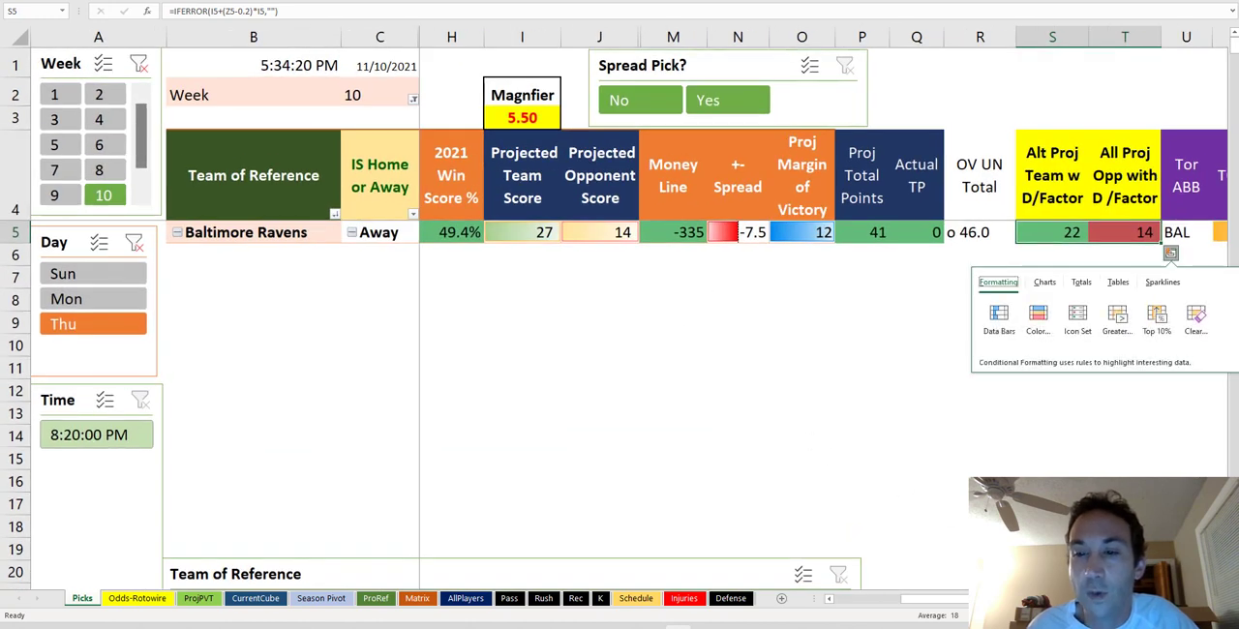
pyautogui.keyDown('ctrl'); pyautogui.scroll(-1, 1042, 393); pyautogui.keyUp('ctrl')
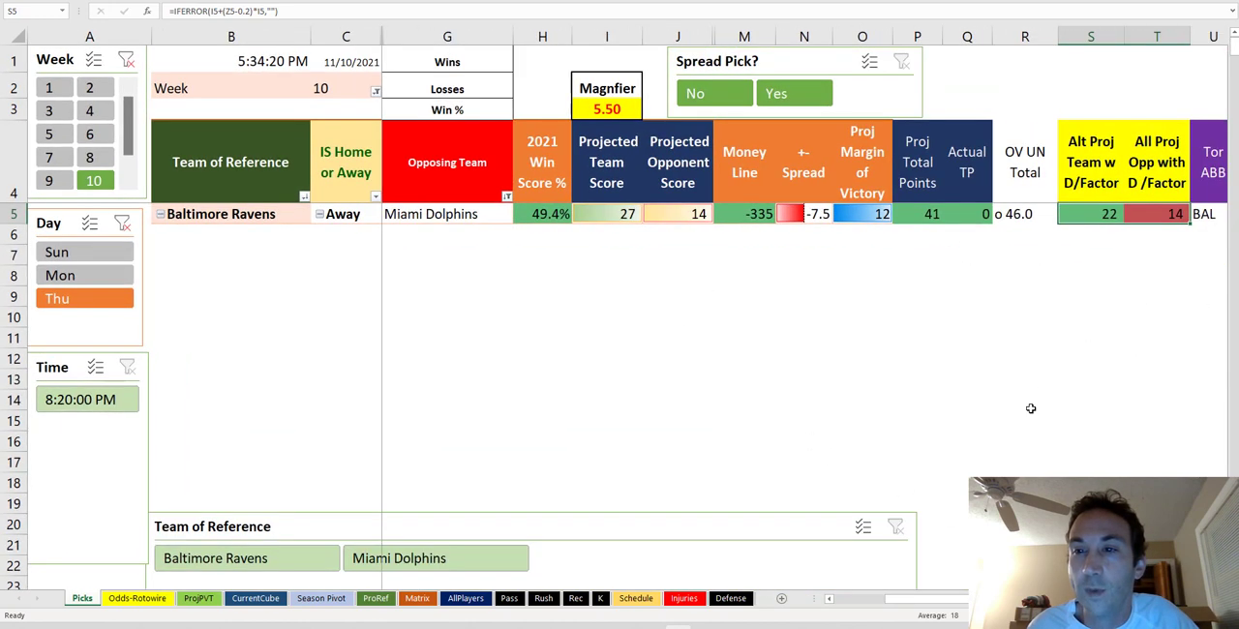
pyautogui.moveTo(1111, 217); pyautogui.dragTo(1131, 219)
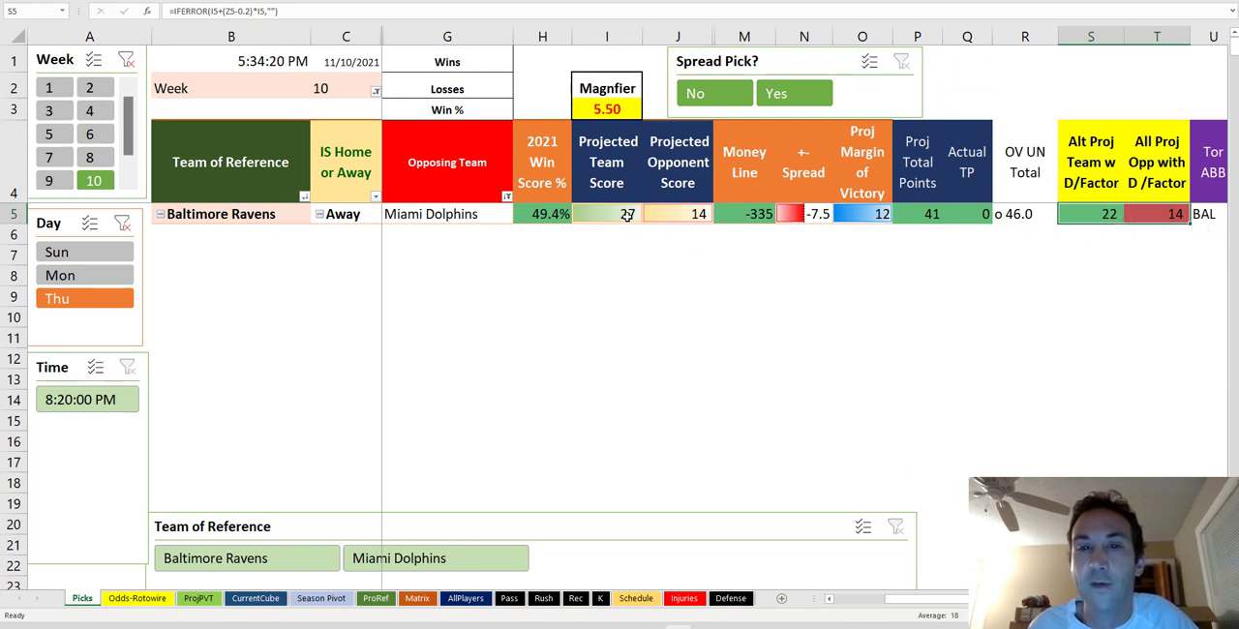
pyautogui.moveTo(628, 213); pyautogui.dragTo(660, 217)
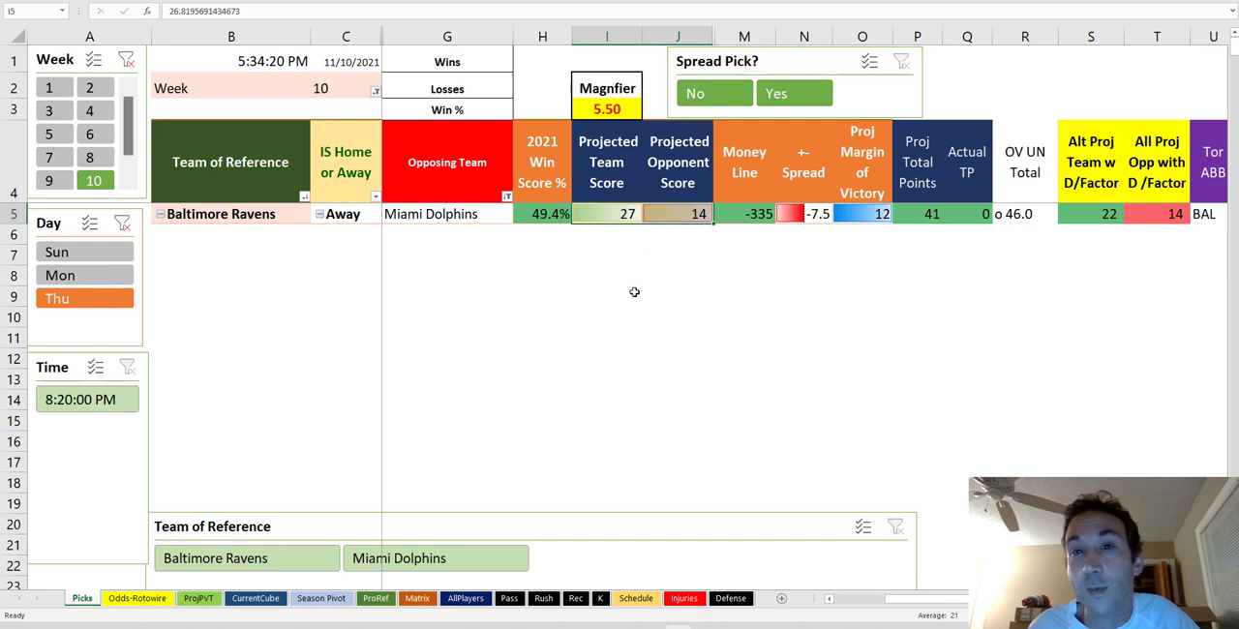
pyautogui.click(733, 220)
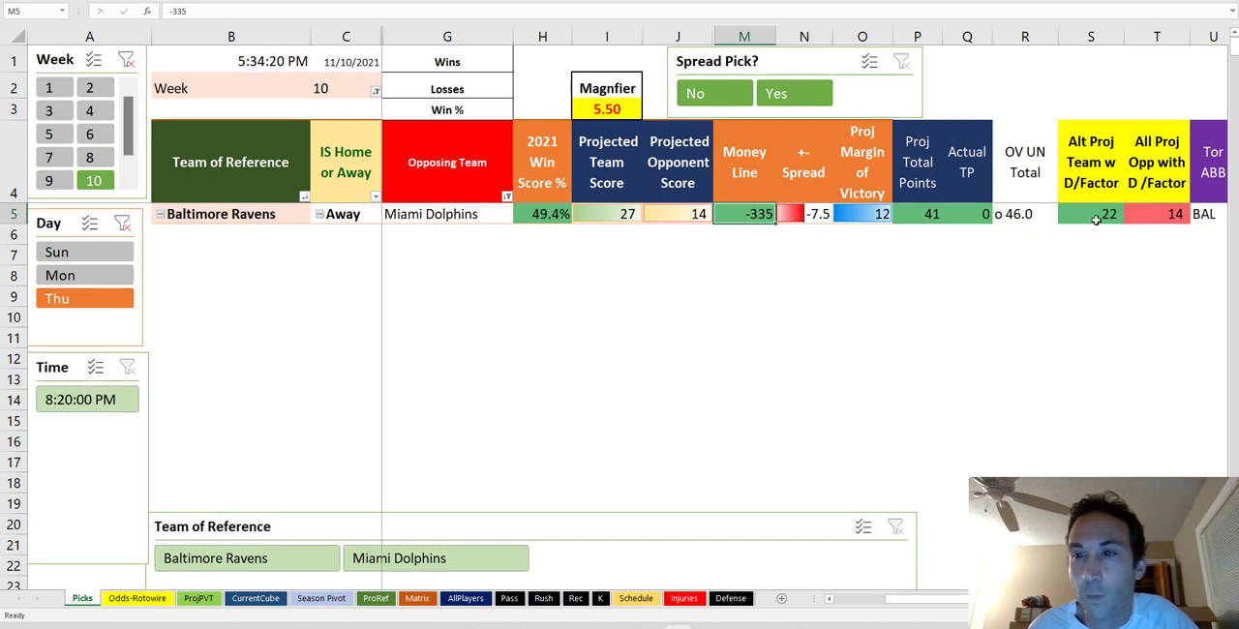
pyautogui.moveTo(1103, 214); pyautogui.dragTo(1147, 209)
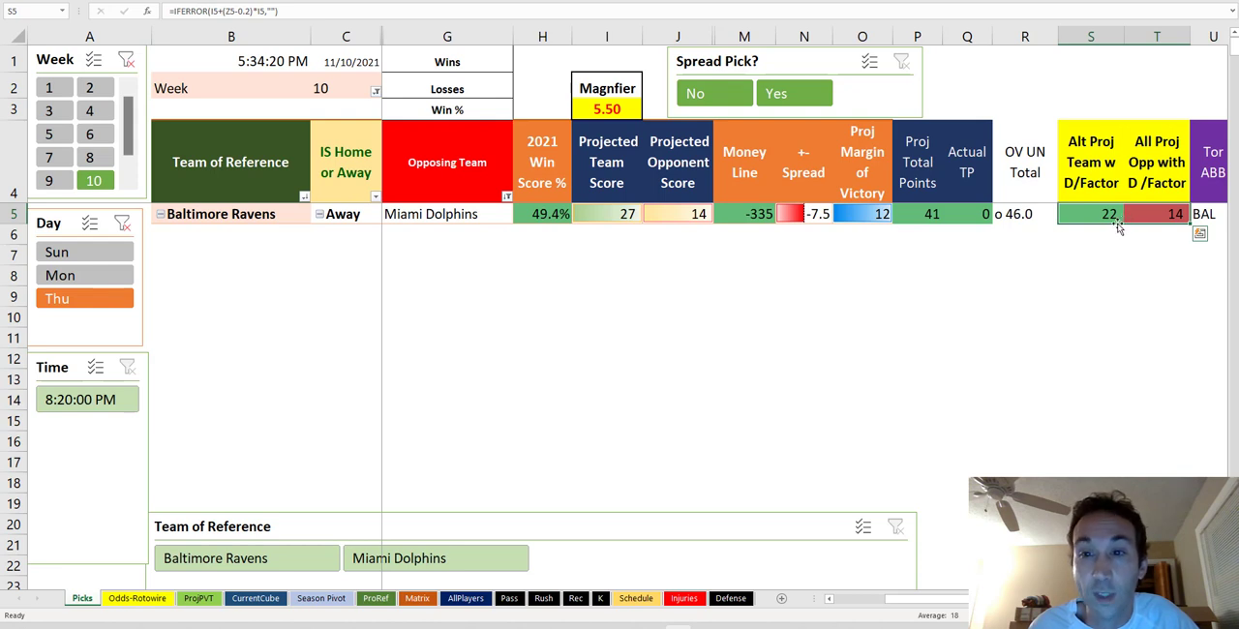
# - Check the over/under and Proj Total Points formulas, then clear the Day slicer
pyautogui.click(1038, 213)
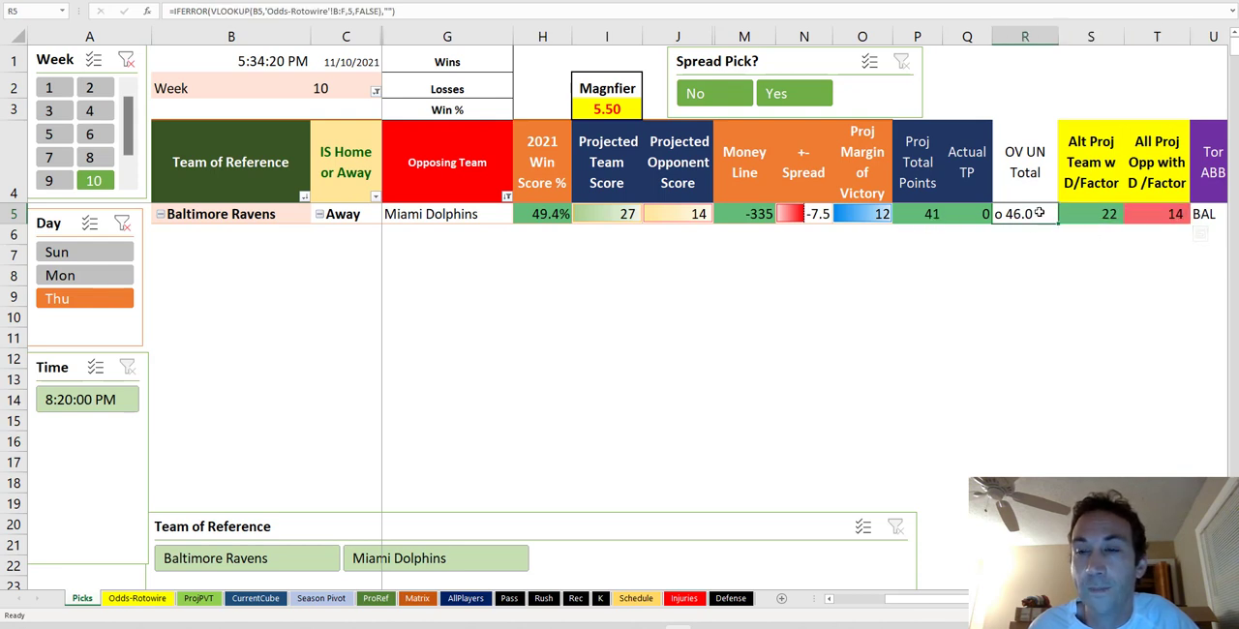
pyautogui.click(909, 211)
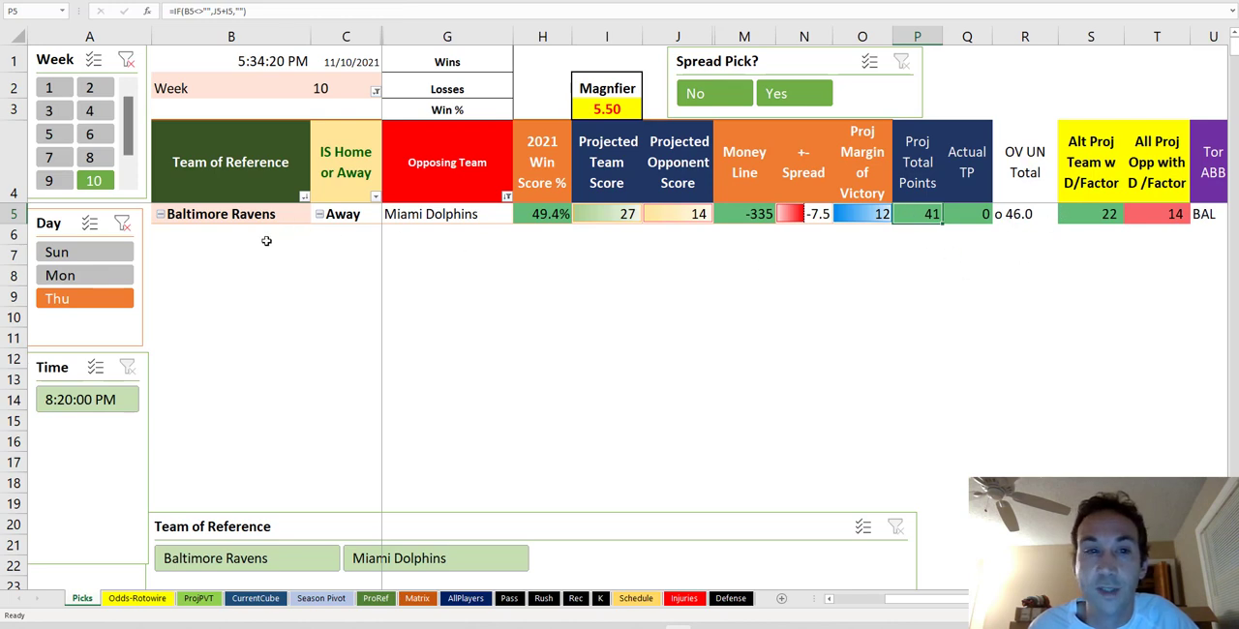
pyautogui.click(123, 223)
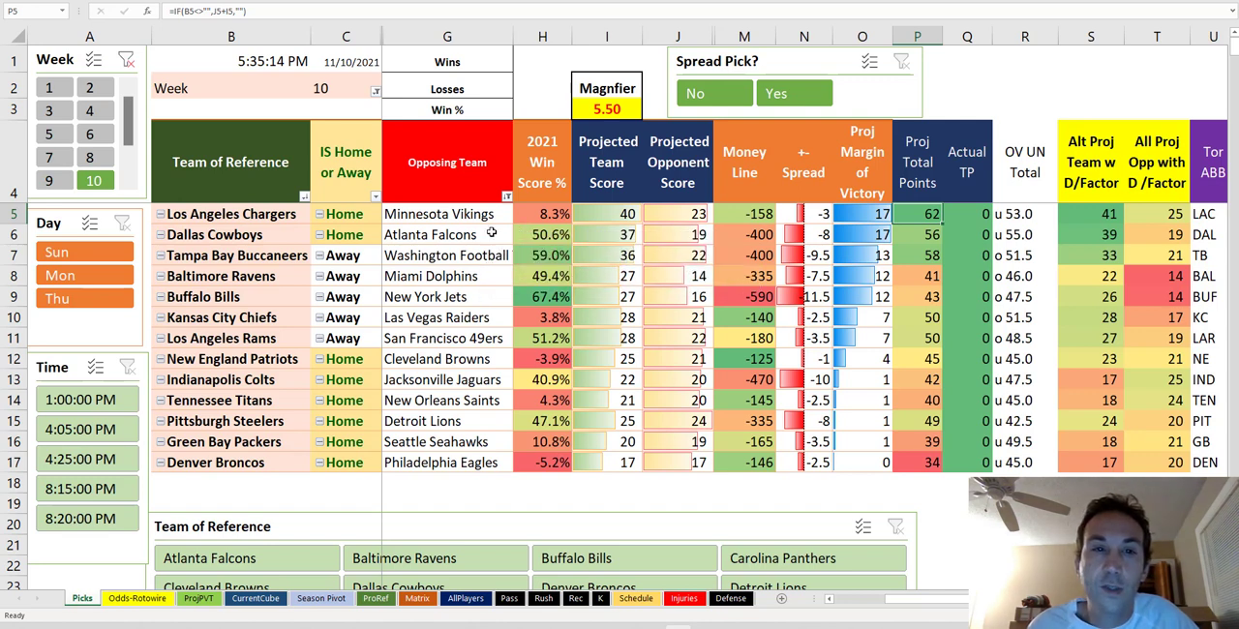
pyautogui.moveTo(613, 214); pyautogui.dragTo(689, 214)
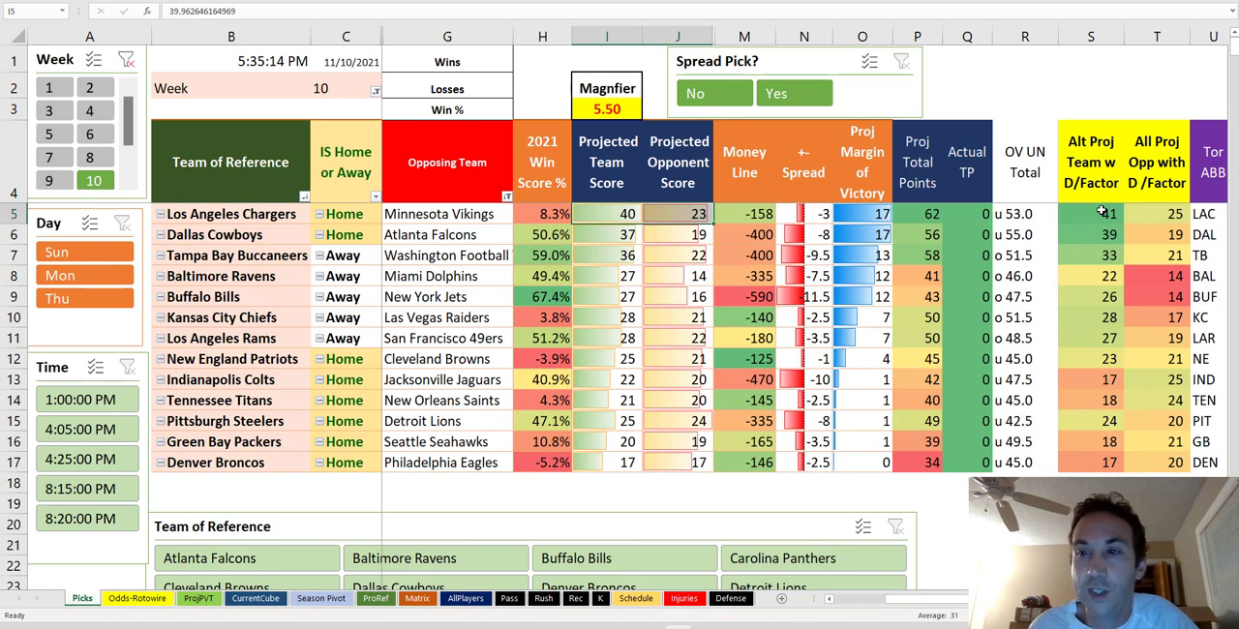
pyautogui.moveTo(1102, 212); pyautogui.dragTo(1142, 213)
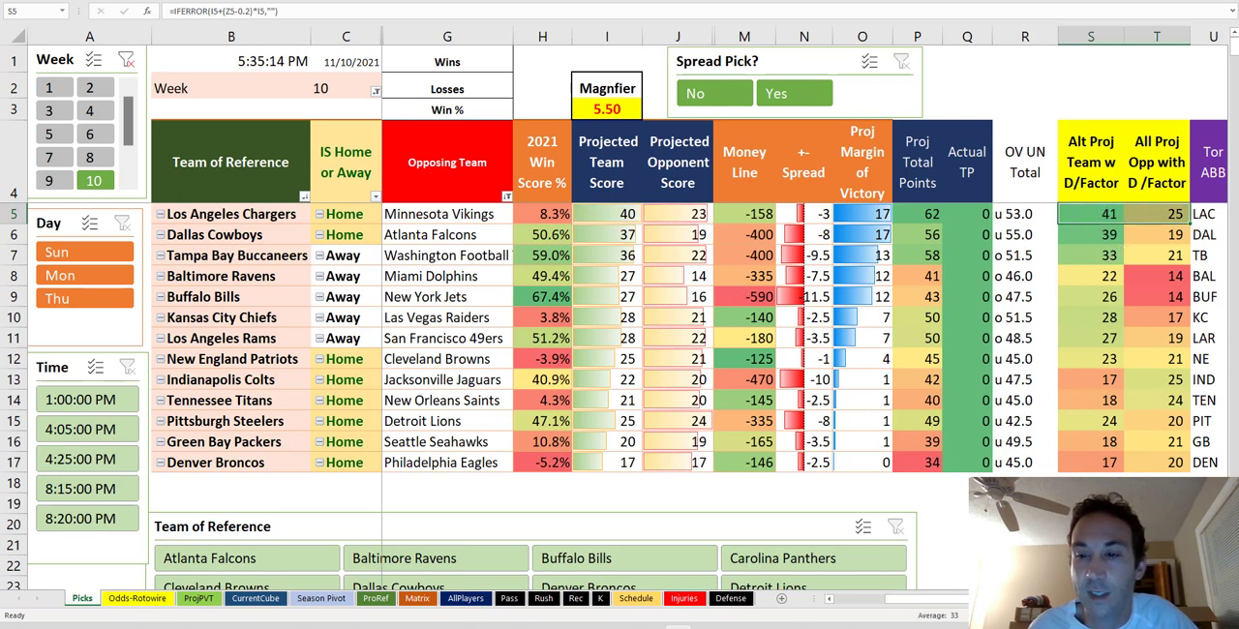
pyautogui.hscroll(1, 1157, 294)
pyautogui.hscroll(3, 1158, 294)
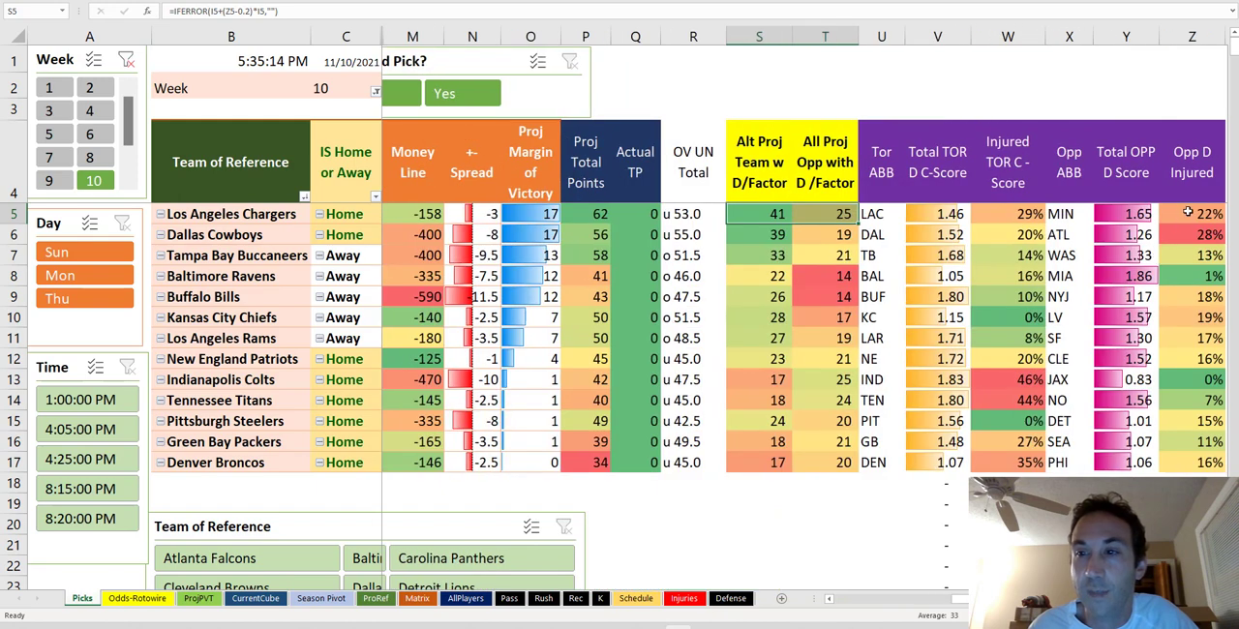
pyautogui.click(1194, 212)
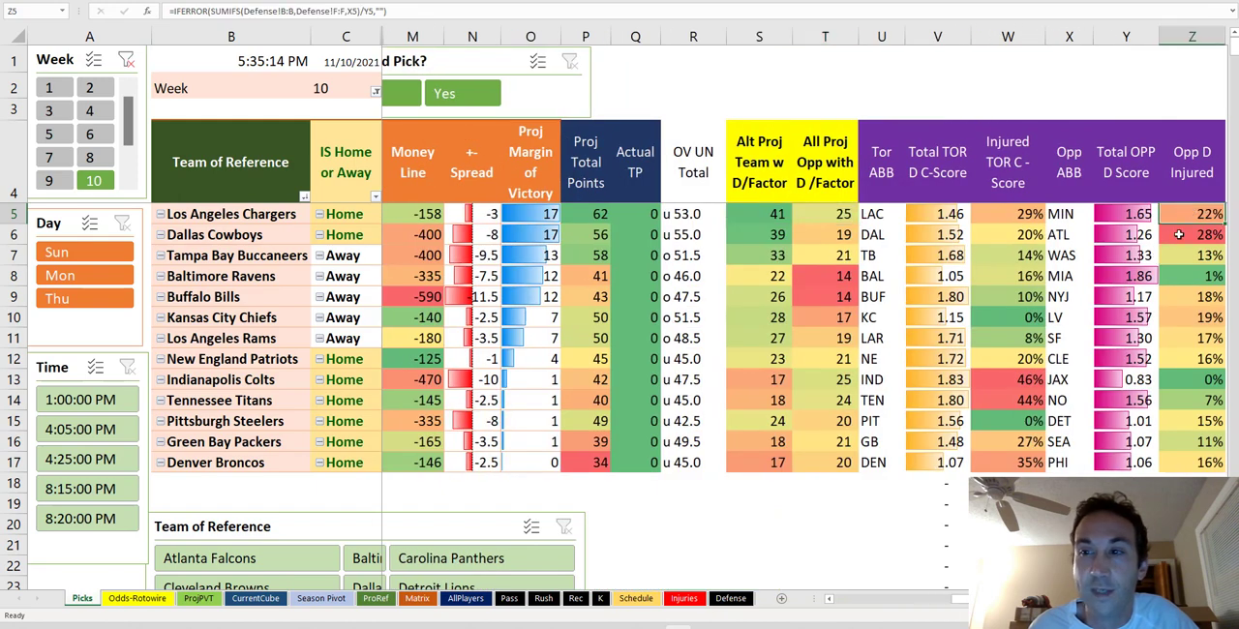
pyautogui.click(1012, 215)
pyautogui.hscroll(-1, 879, 224)
pyautogui.hscroll(-3, 879, 225)
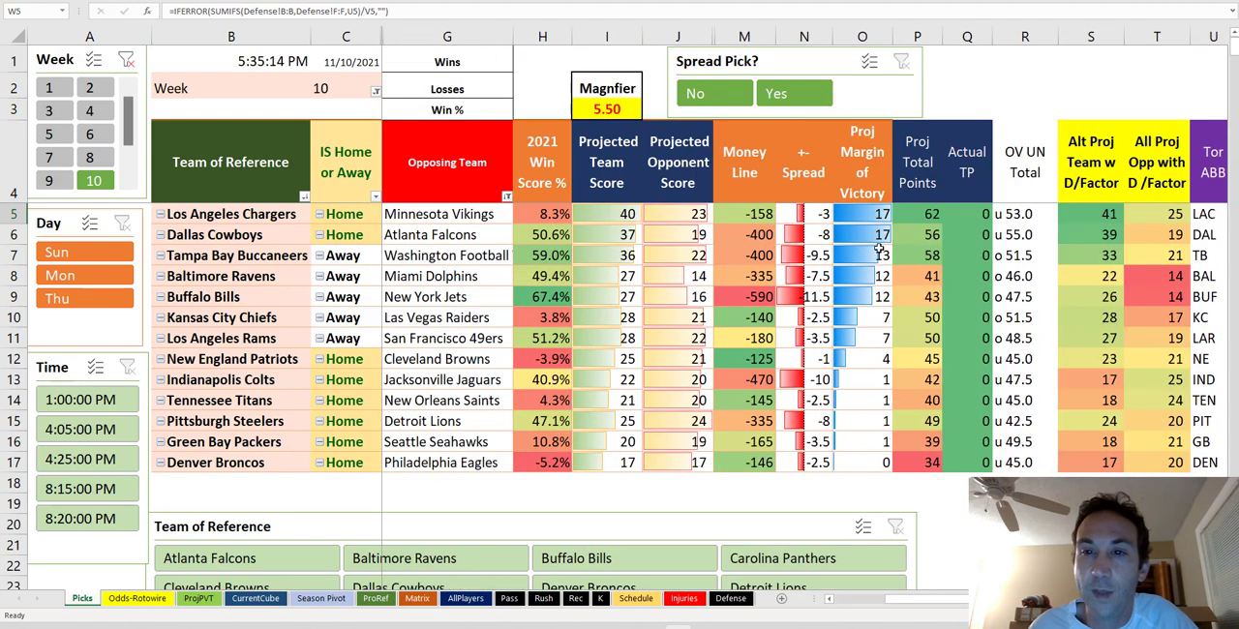
pyautogui.click(1019, 208)
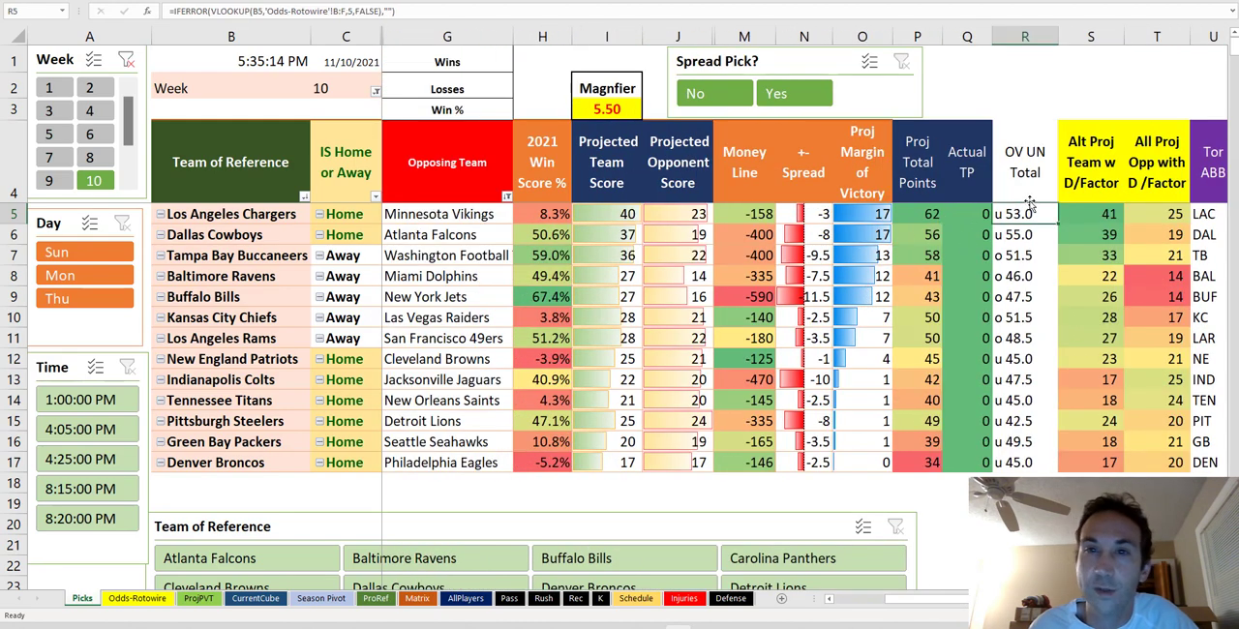
pyautogui.click(745, 216)
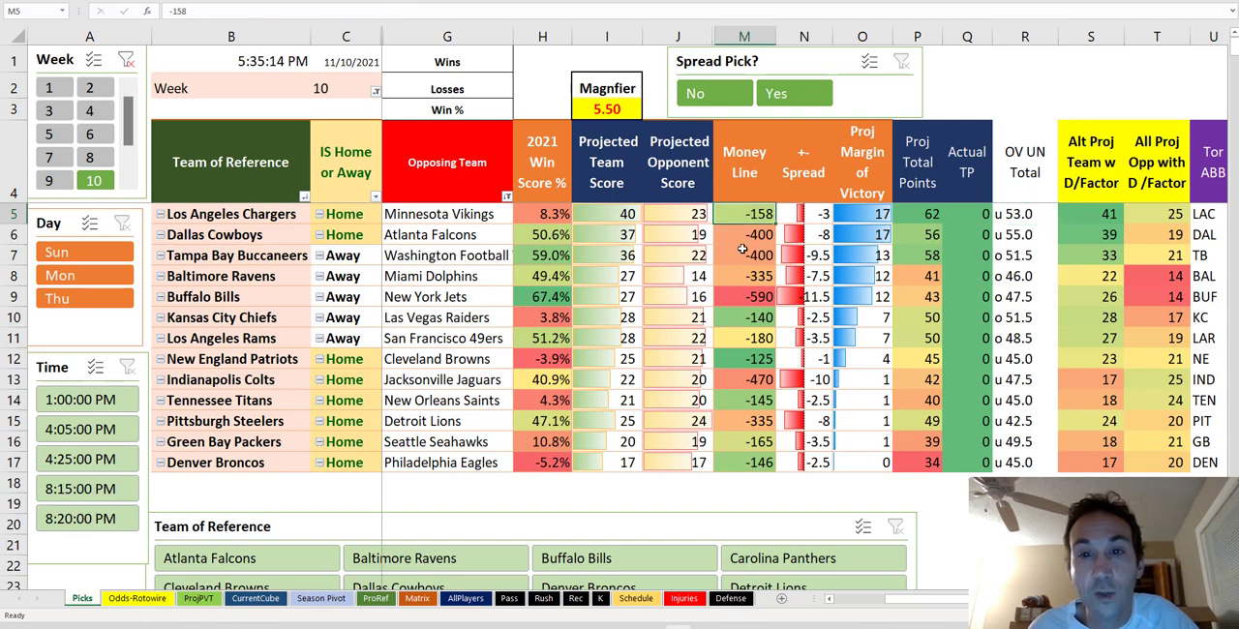
pyautogui.click(533, 214)
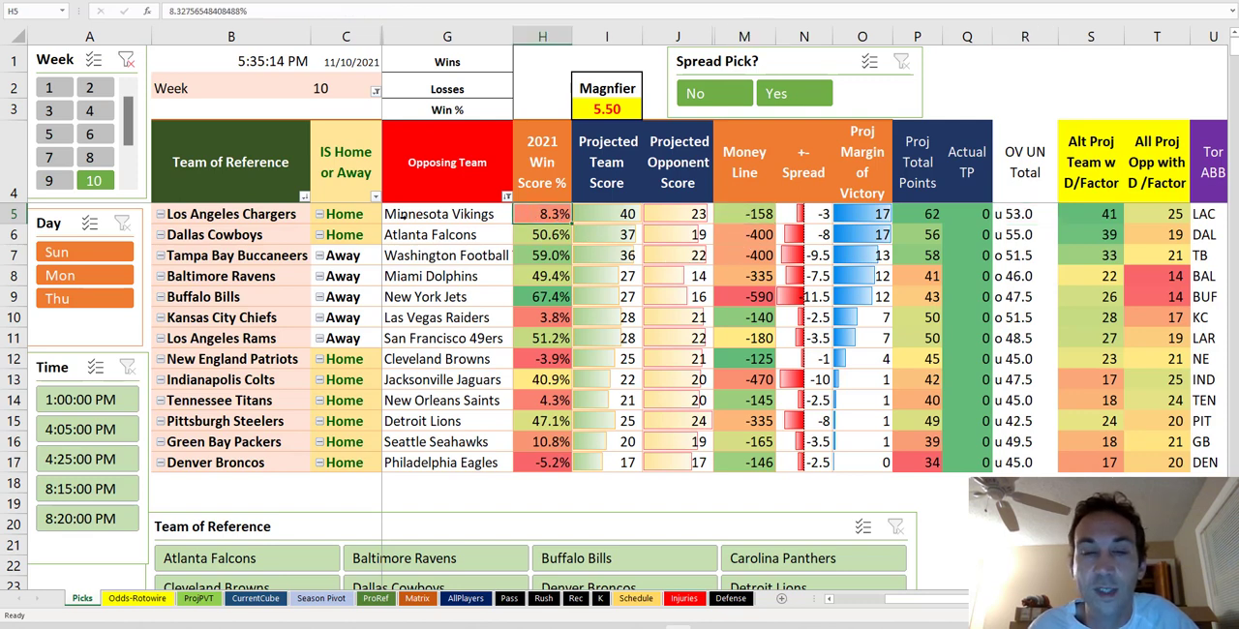
pyautogui.click(751, 213)
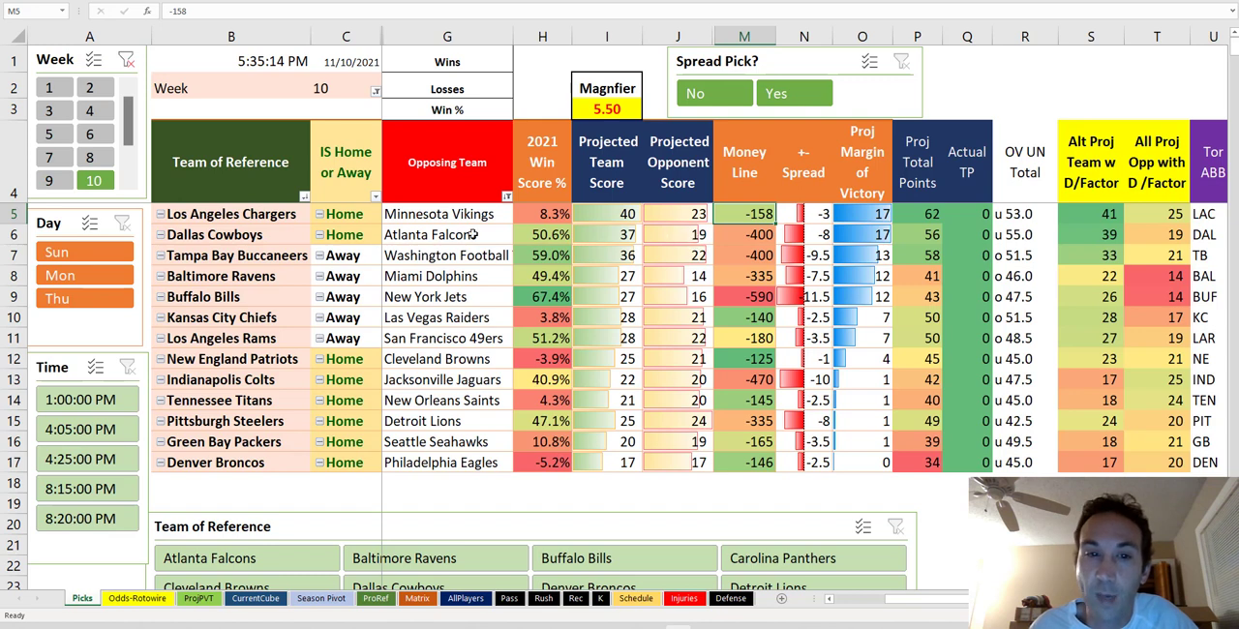
pyautogui.click(257, 235)
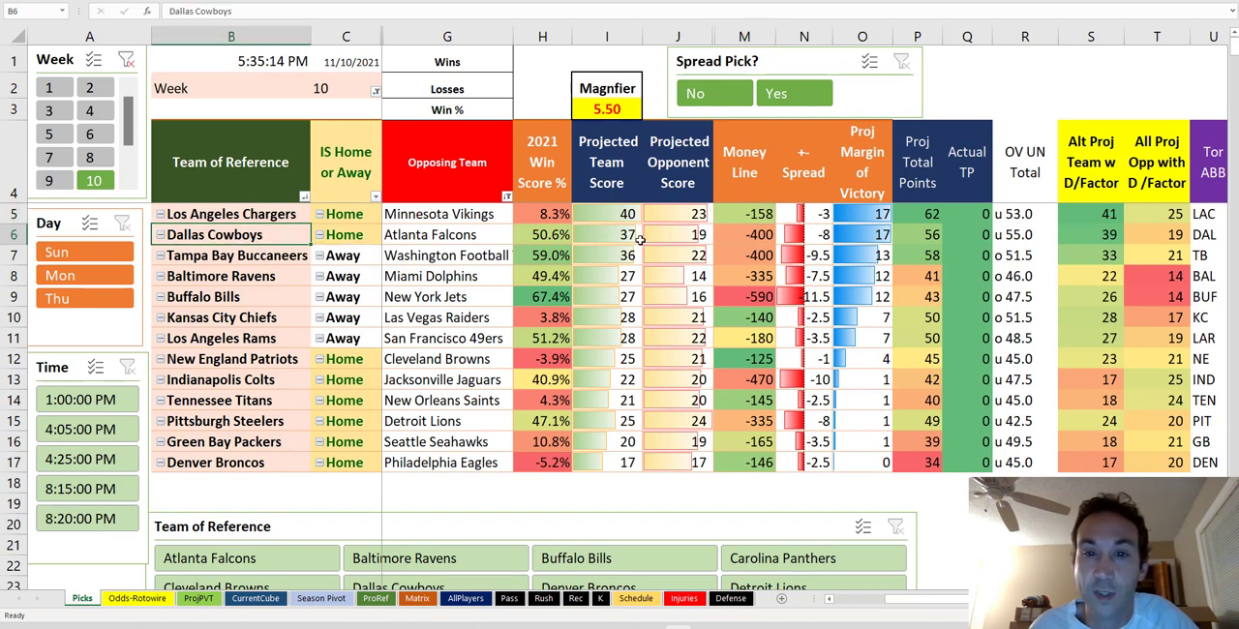
pyautogui.moveTo(1099, 234); pyautogui.dragTo(1162, 235)
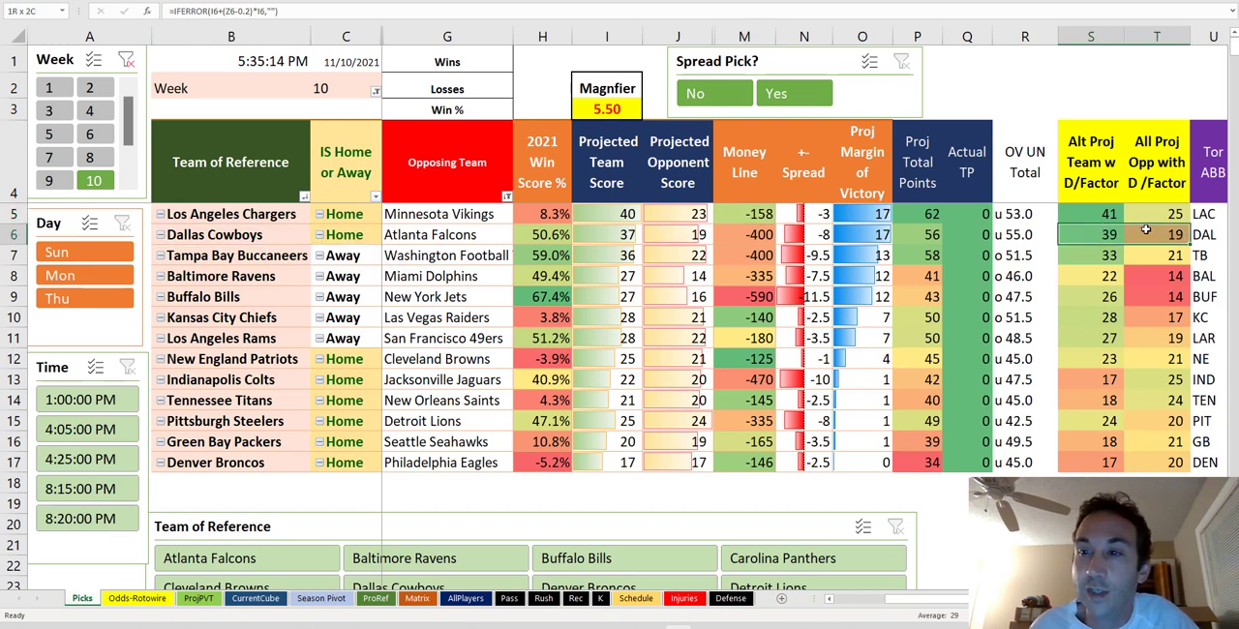
pyautogui.moveTo(619, 233); pyautogui.dragTo(682, 236)
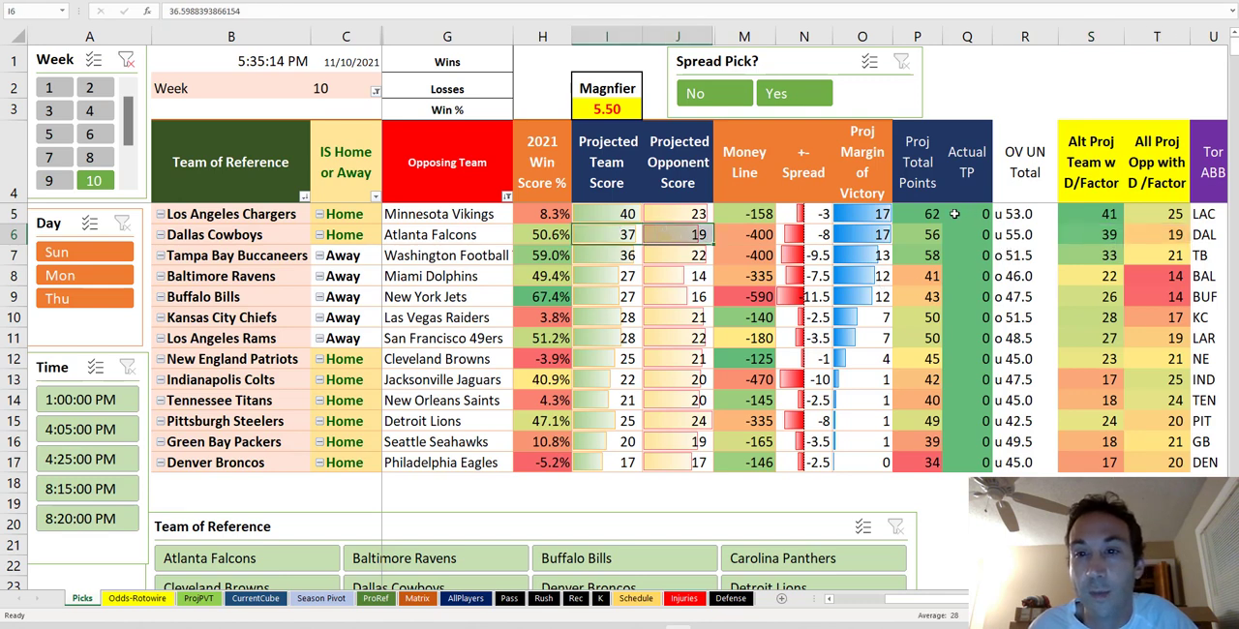
pyautogui.click(809, 236)
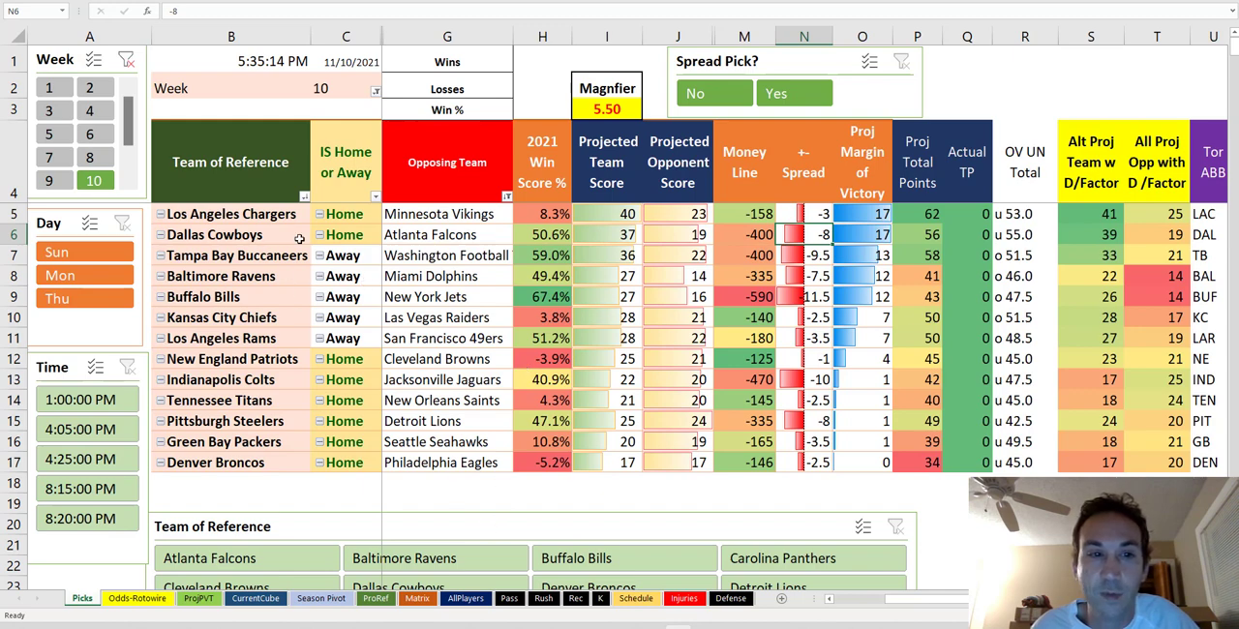
pyautogui.keyDown('ctrl'); pyautogui.scroll(1, 376, 278); pyautogui.keyUp('ctrl')
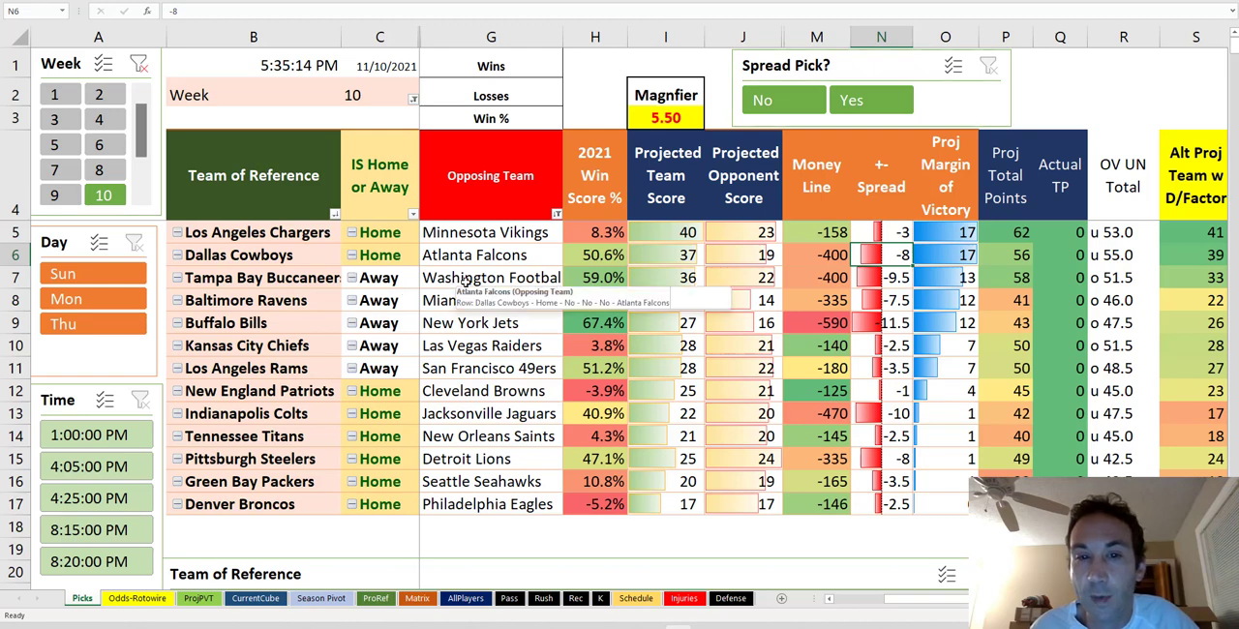
pyautogui.moveTo(677, 278); pyautogui.dragTo(745, 278)
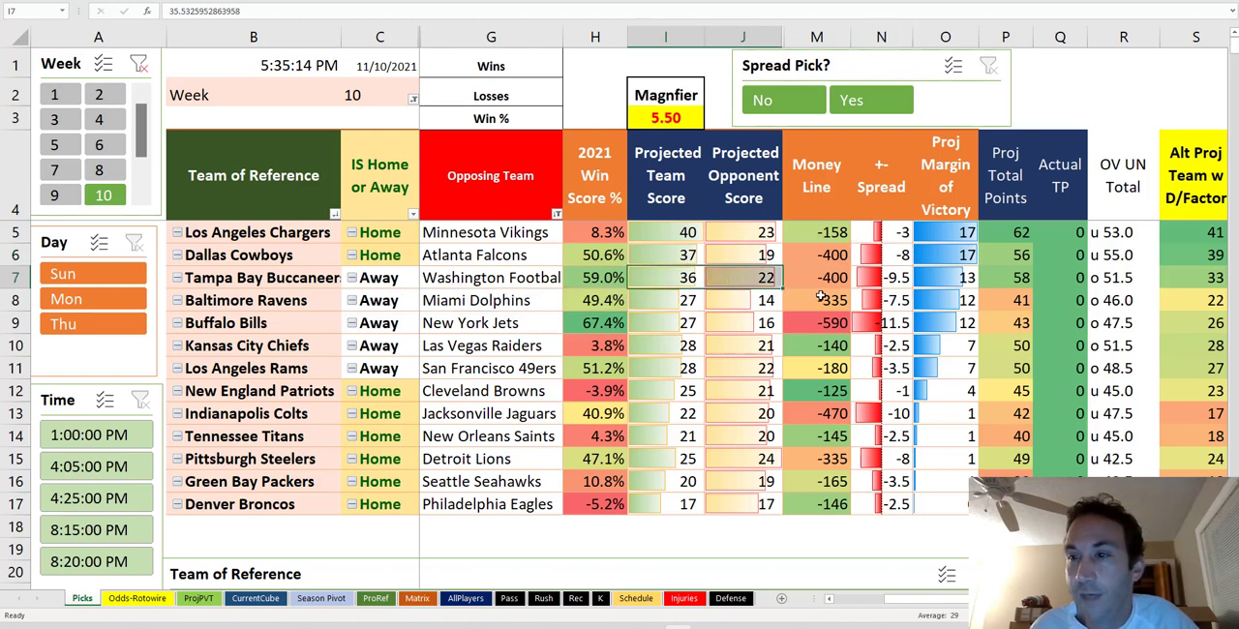
pyautogui.keyDown('ctrl'); pyautogui.scroll(-1, 820, 295); pyautogui.keyUp('ctrl')
pyautogui.moveTo(1082, 255); pyautogui.dragTo(1151, 257)
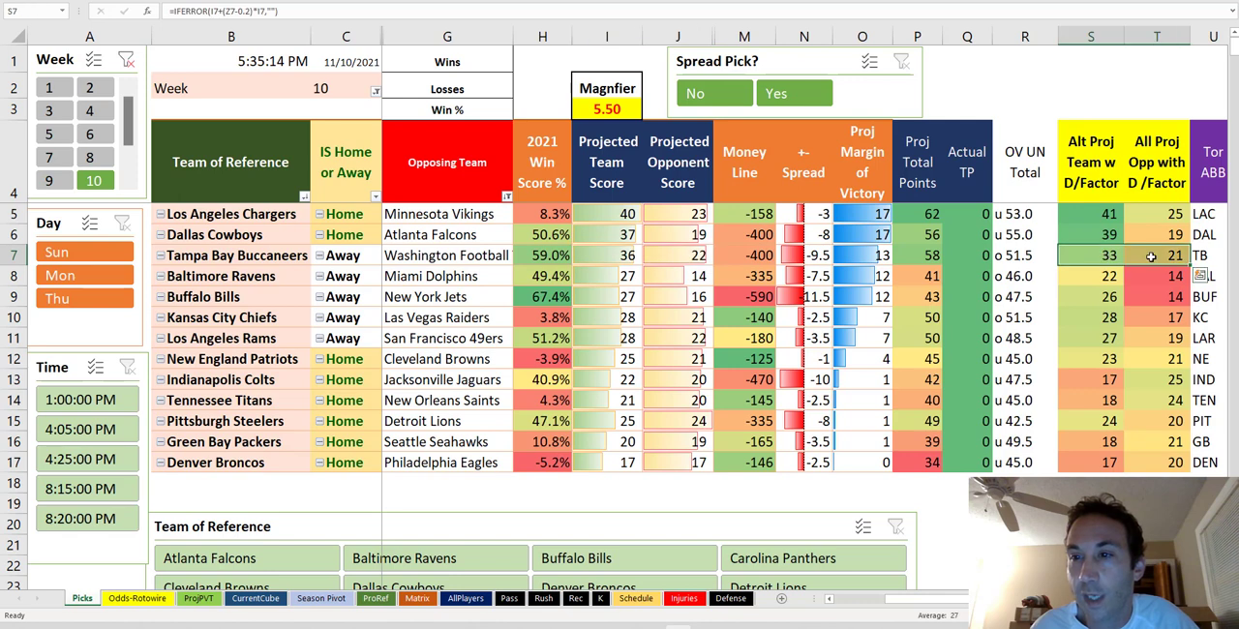
pyautogui.click(817, 257)
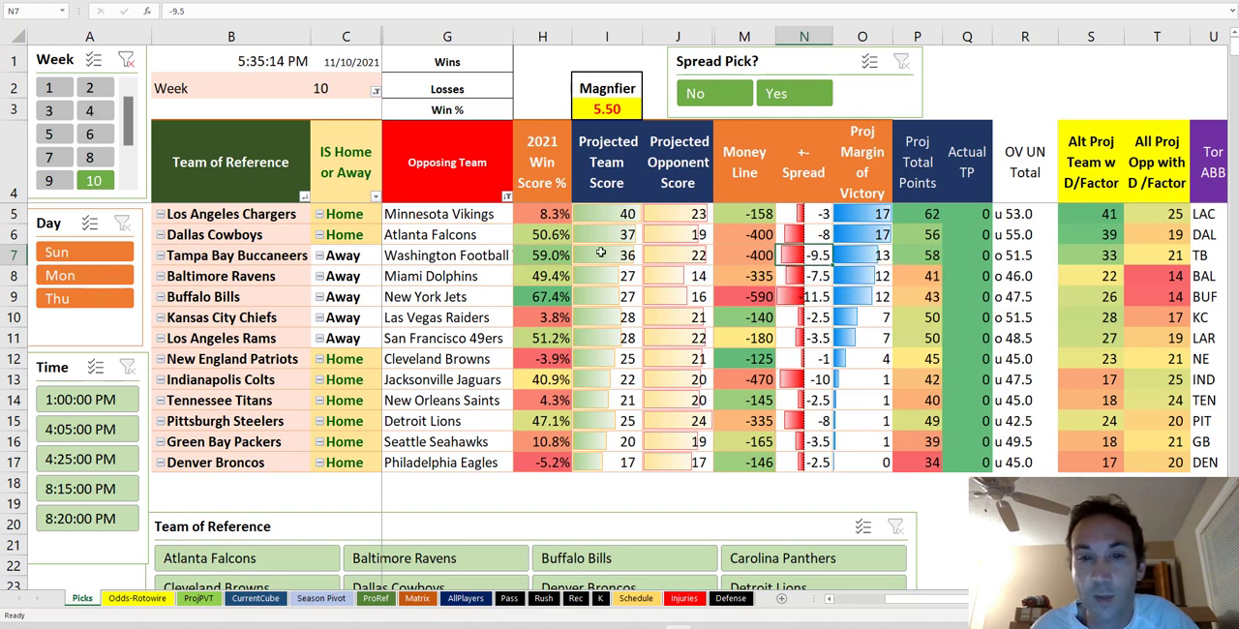
pyautogui.click(249, 277)
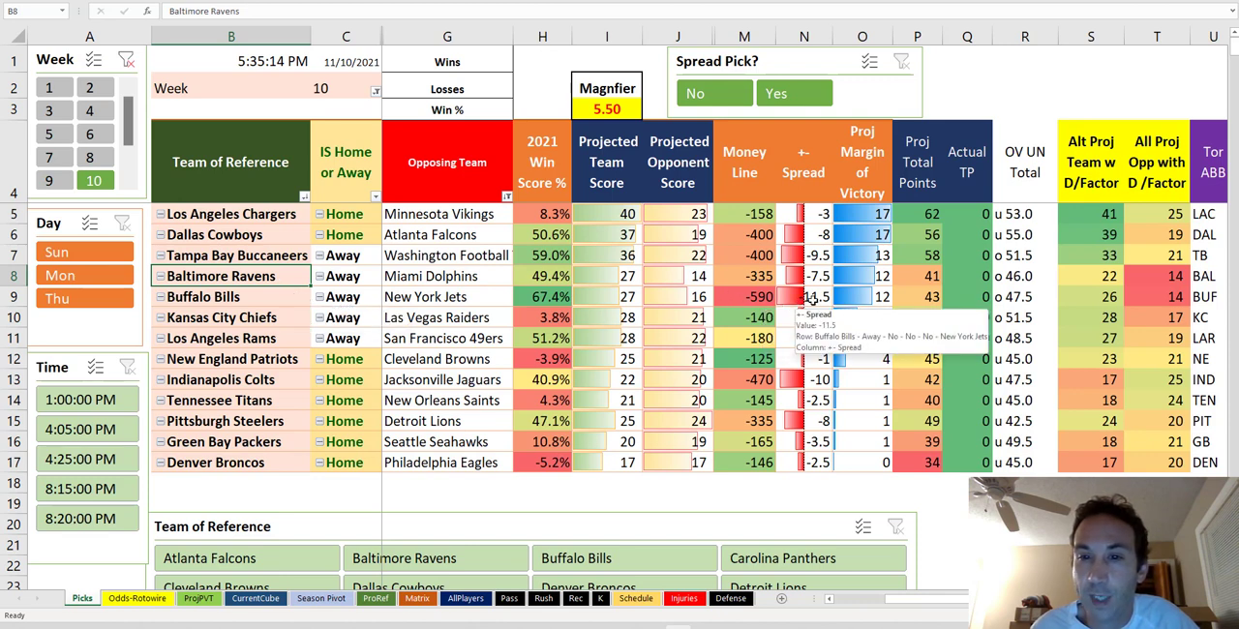
pyautogui.click(813, 298)
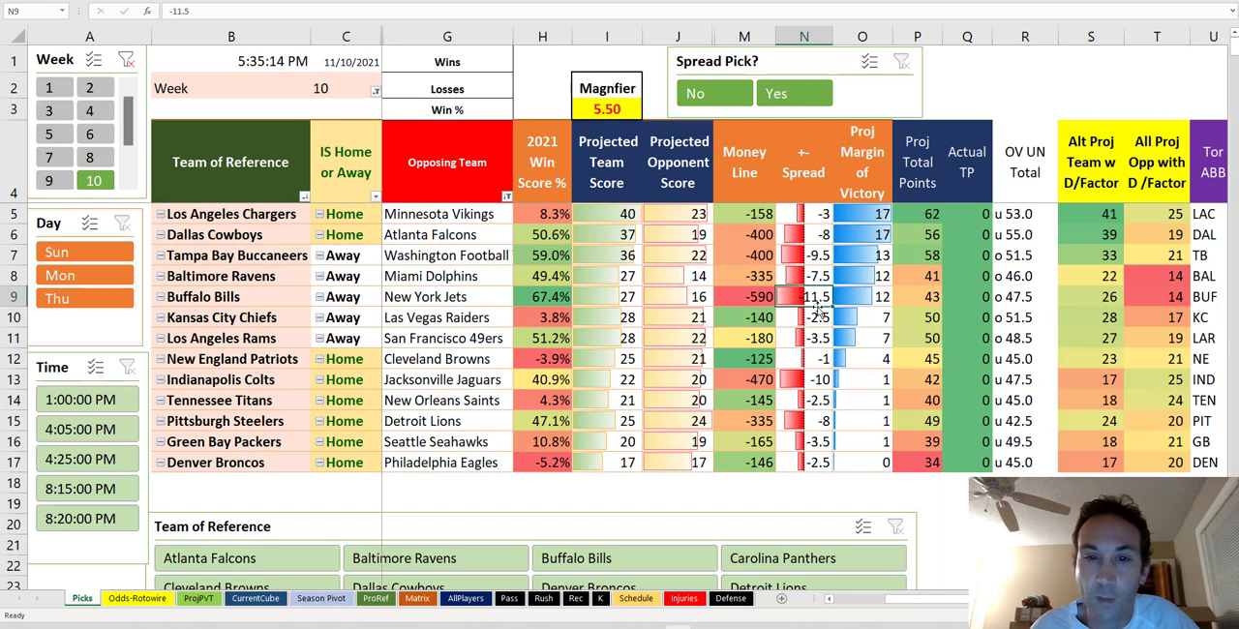
pyautogui.moveTo(1105, 300); pyautogui.dragTo(1161, 300)
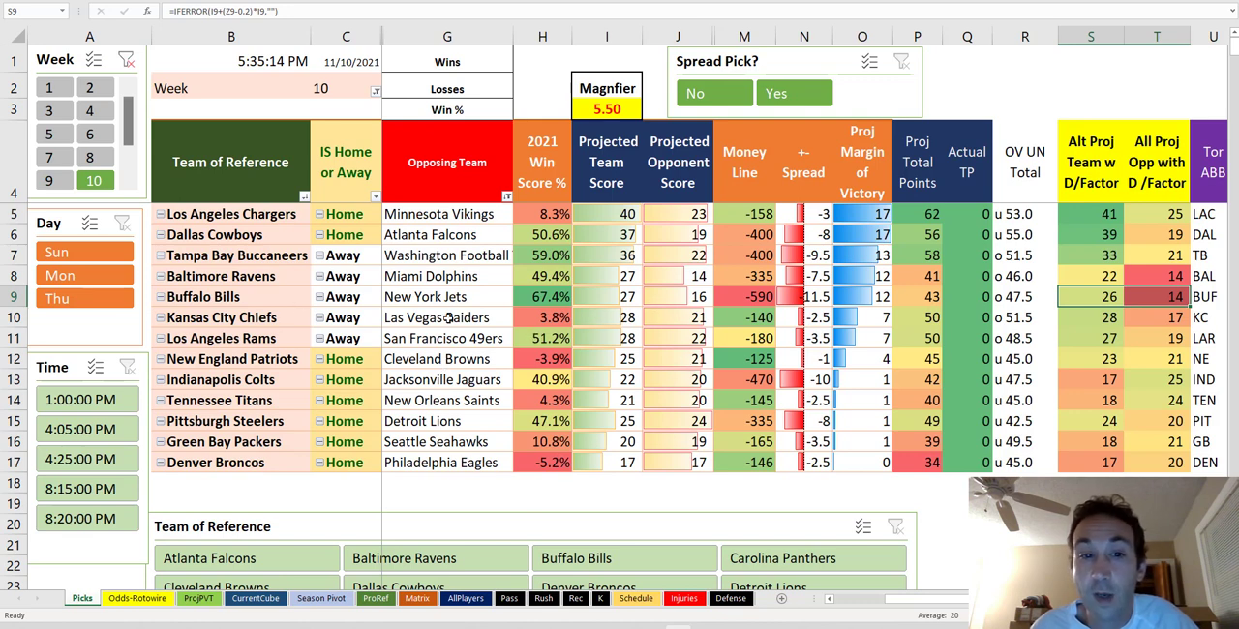
pyautogui.click(448, 318)
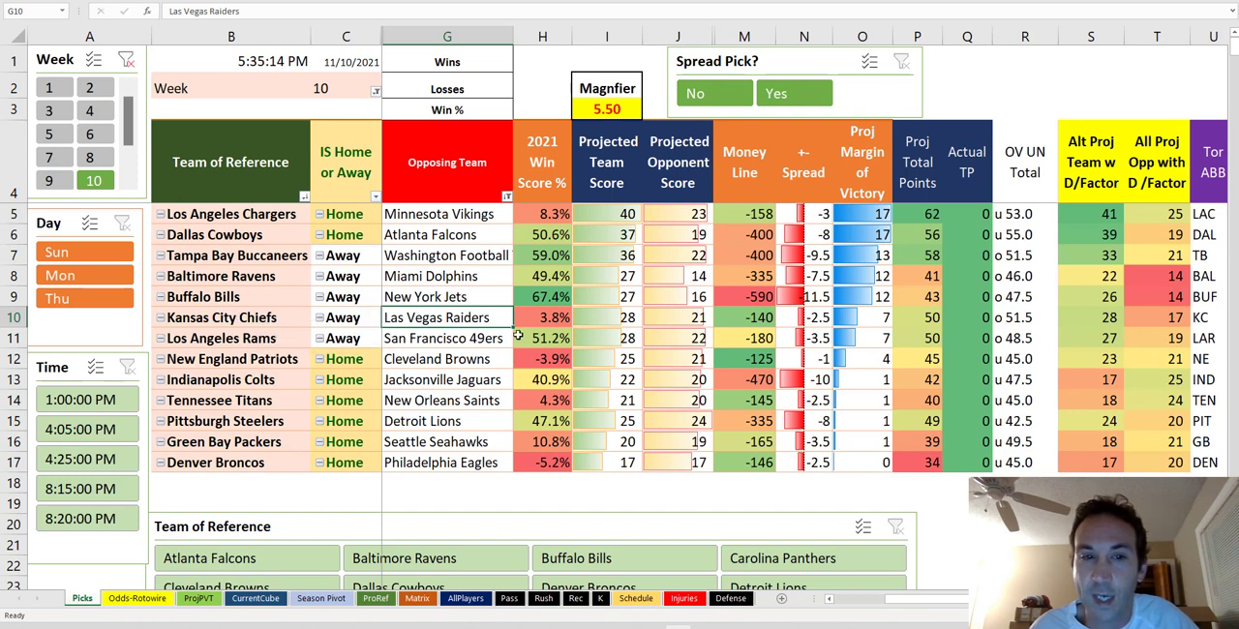
pyautogui.moveTo(759, 319)
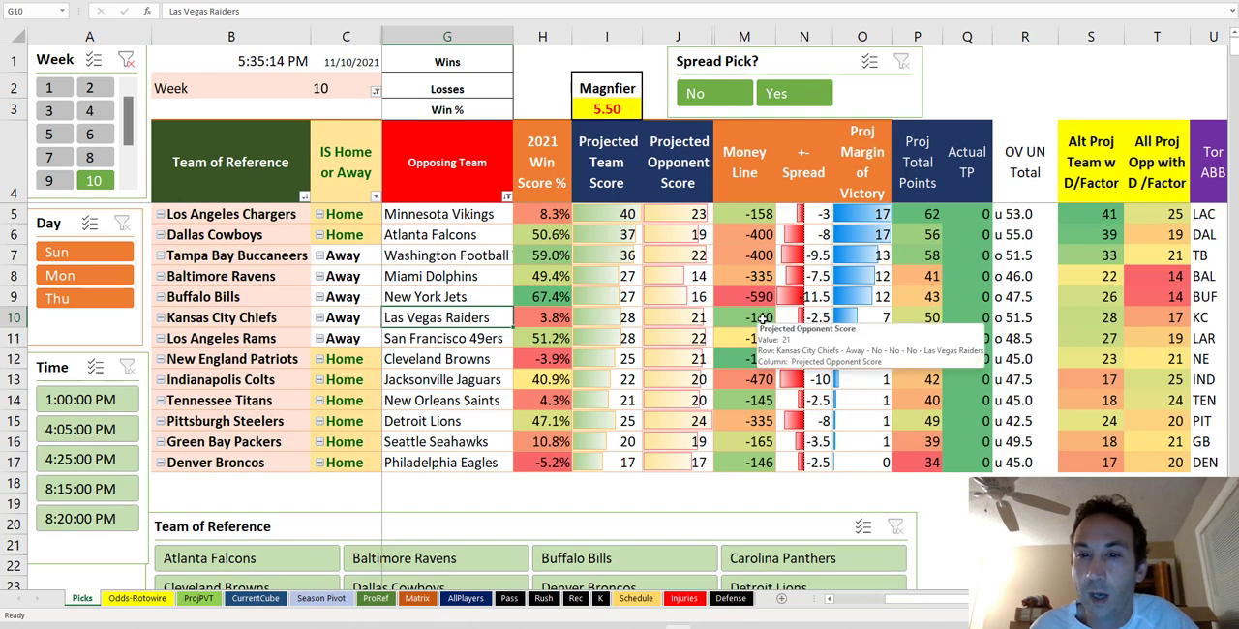
pyautogui.click(766, 323)
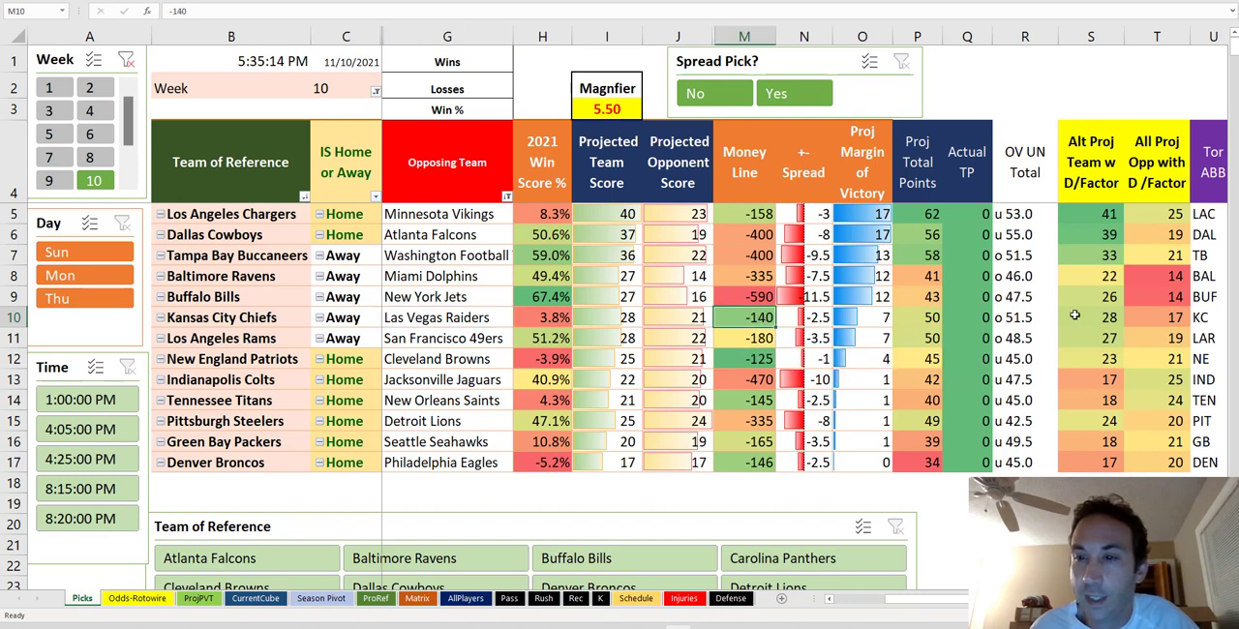
pyautogui.moveTo(1080, 316); pyautogui.dragTo(1161, 317)
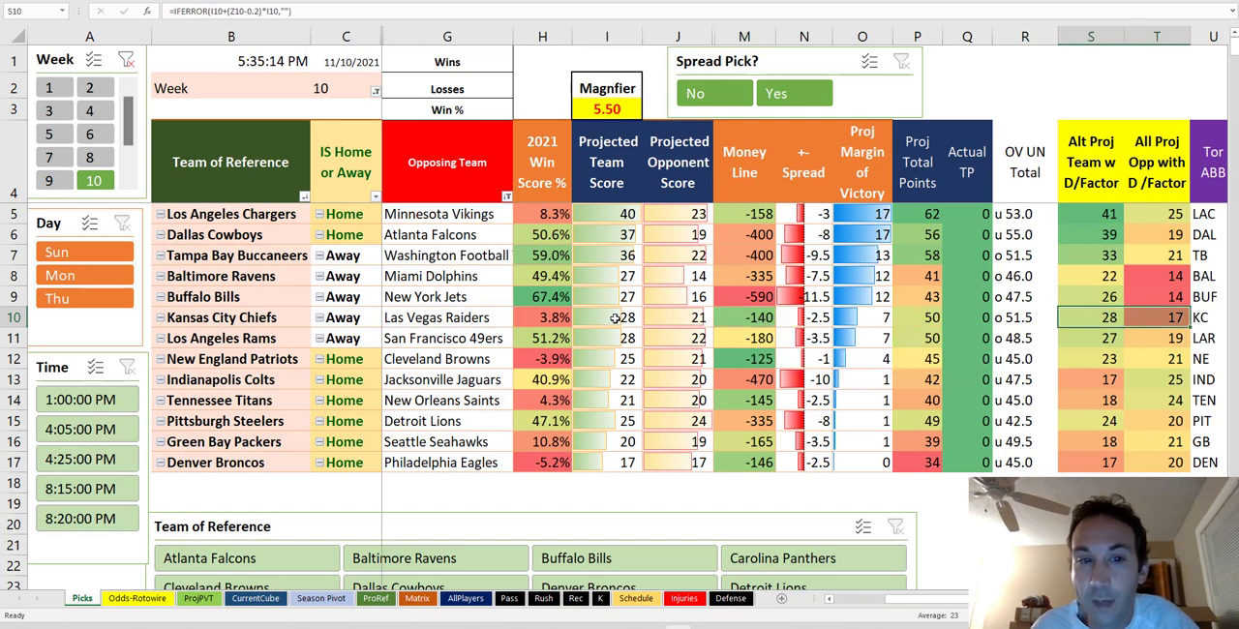
pyautogui.moveTo(605, 321); pyautogui.dragTo(668, 317)
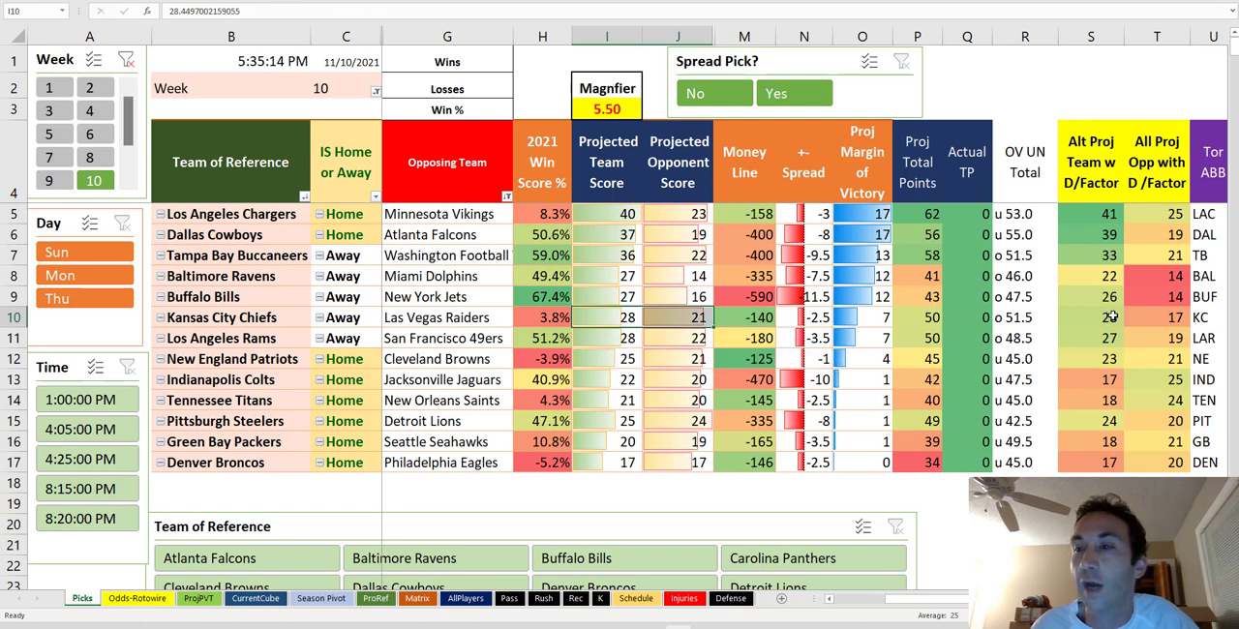
pyautogui.moveTo(1113, 317); pyautogui.dragTo(1162, 318)
pyautogui.click(752, 317)
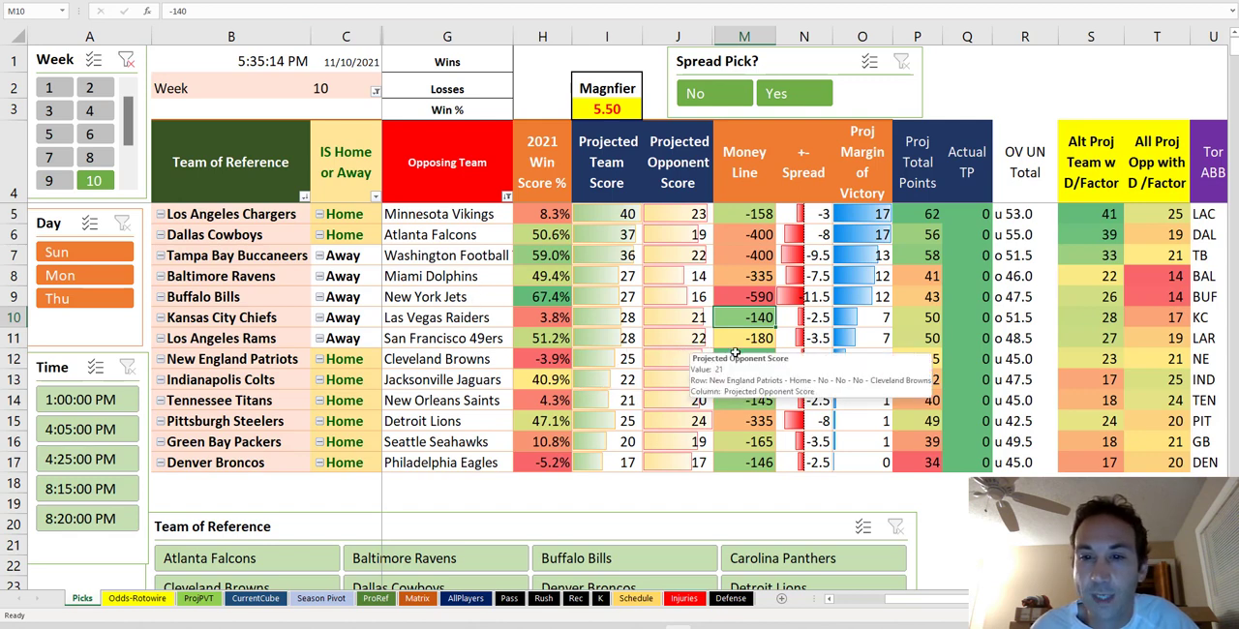
pyautogui.moveTo(1104, 338); pyautogui.dragTo(1148, 341)
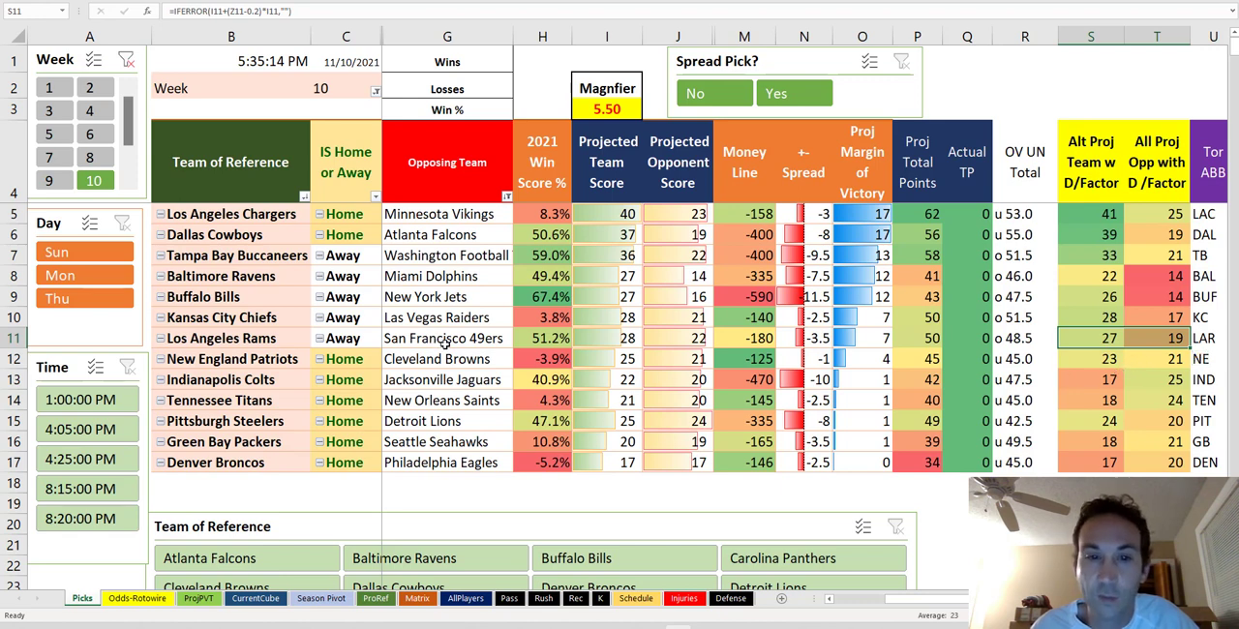
pyautogui.click(748, 343)
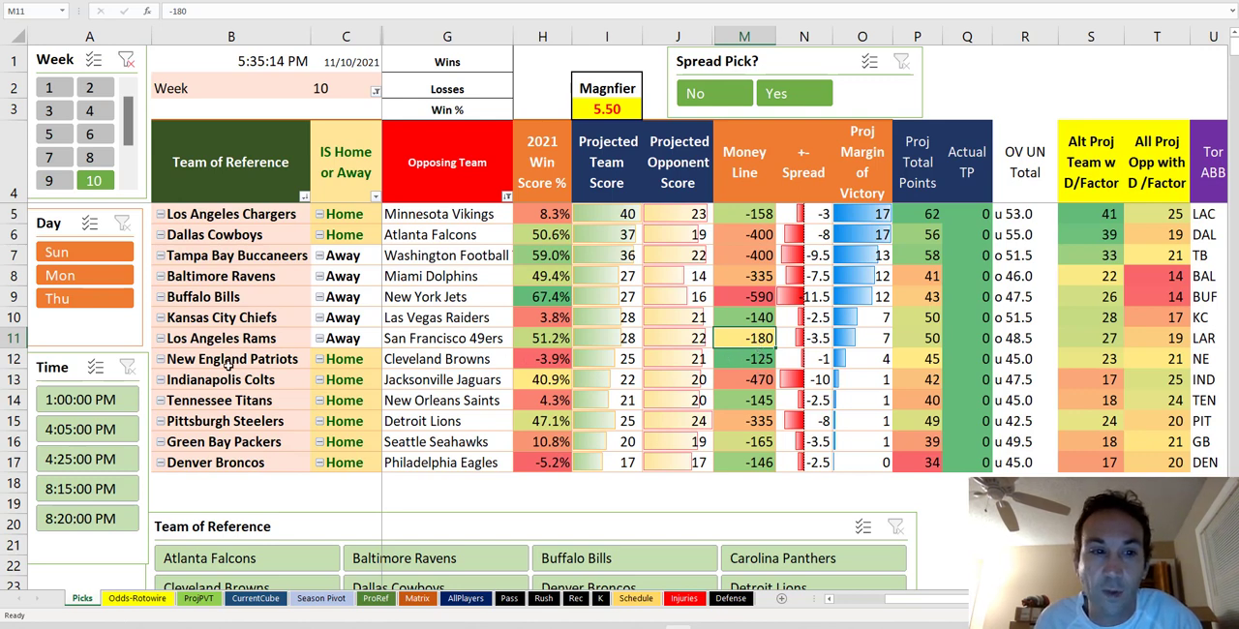
pyautogui.click(815, 335)
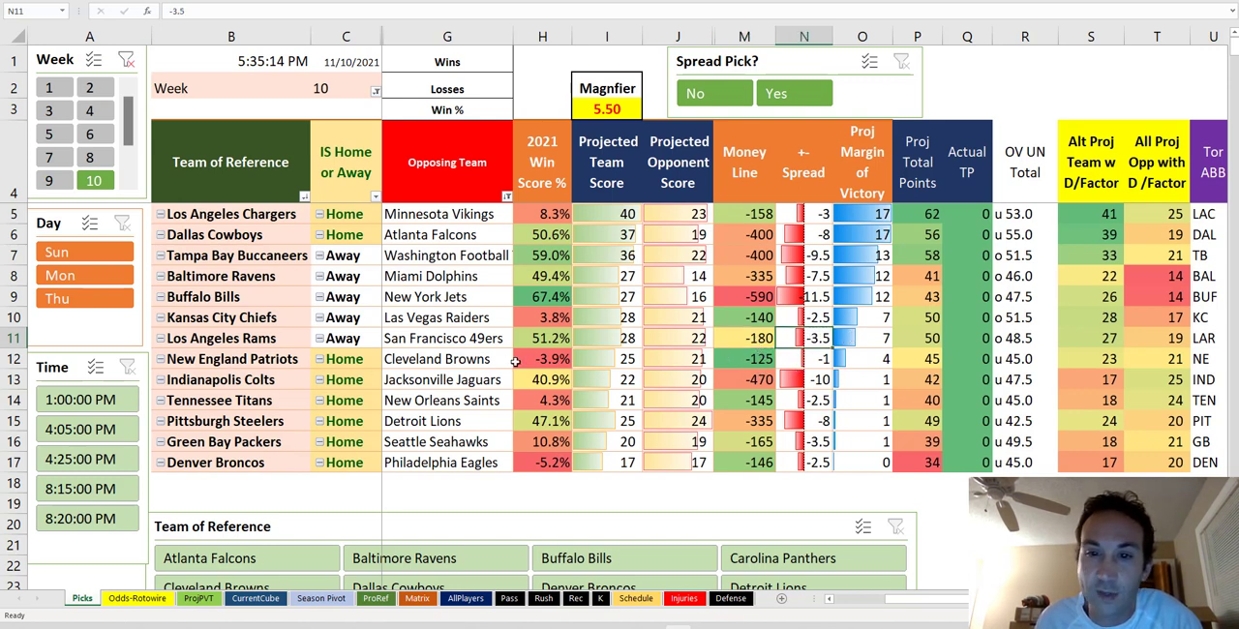
pyautogui.click(263, 360)
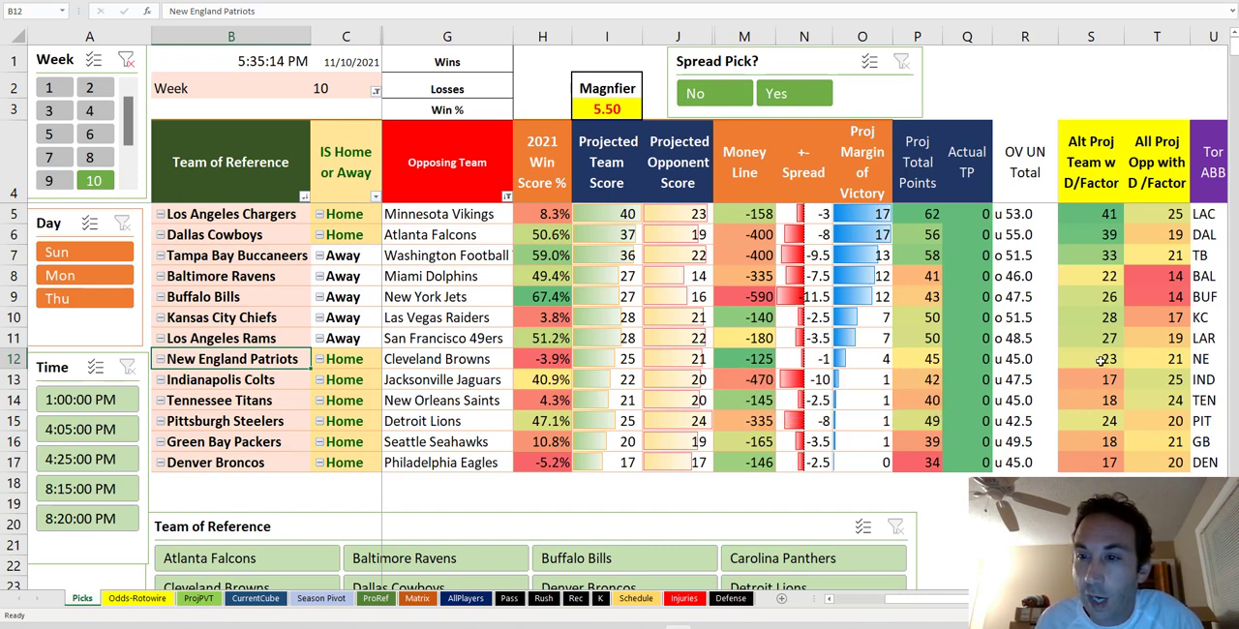
pyautogui.moveTo(1092, 366); pyautogui.dragTo(1171, 365)
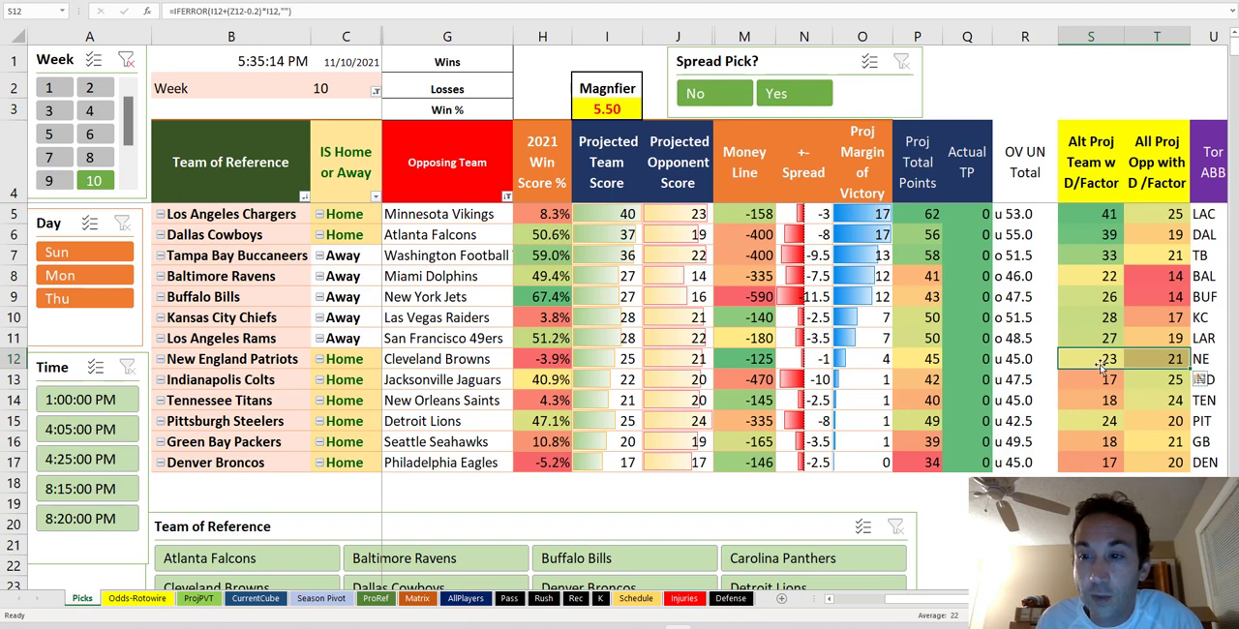
pyautogui.click(632, 362)
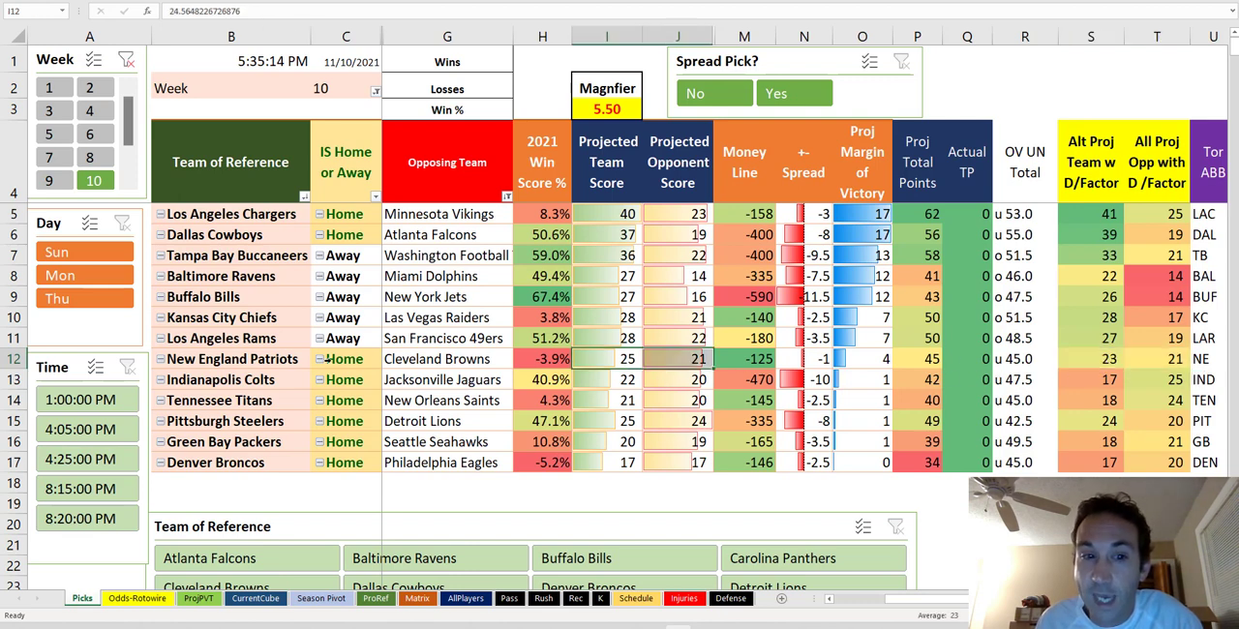
pyautogui.moveTo(259, 358); pyautogui.dragTo(445, 360)
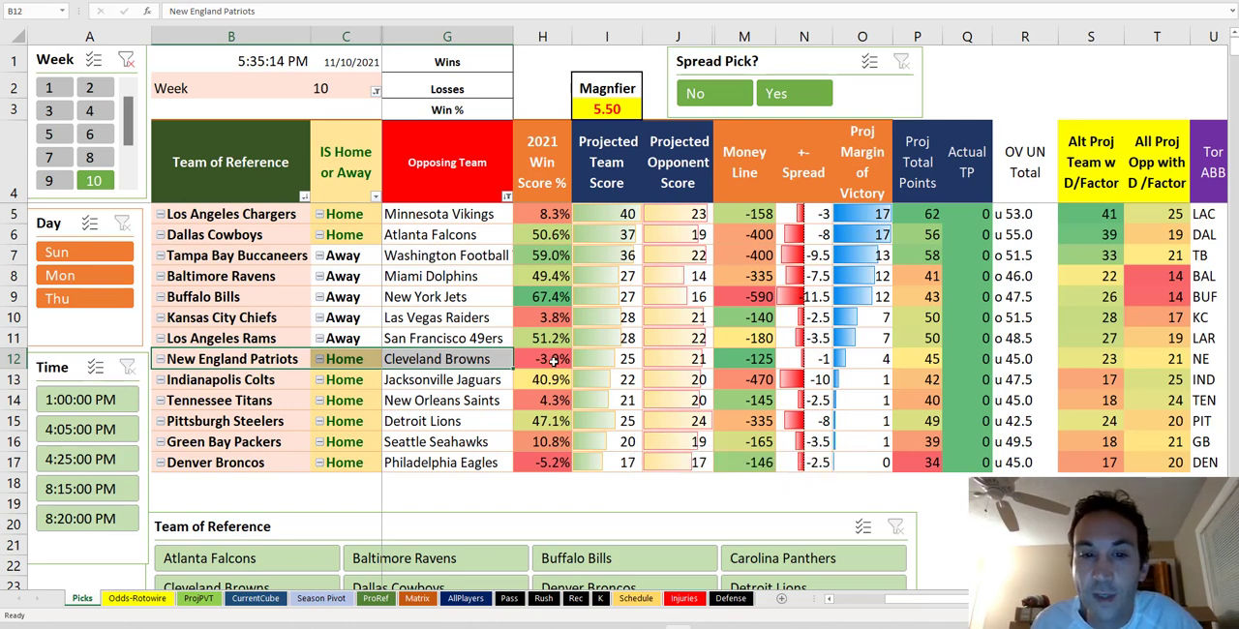
pyautogui.click(555, 362)
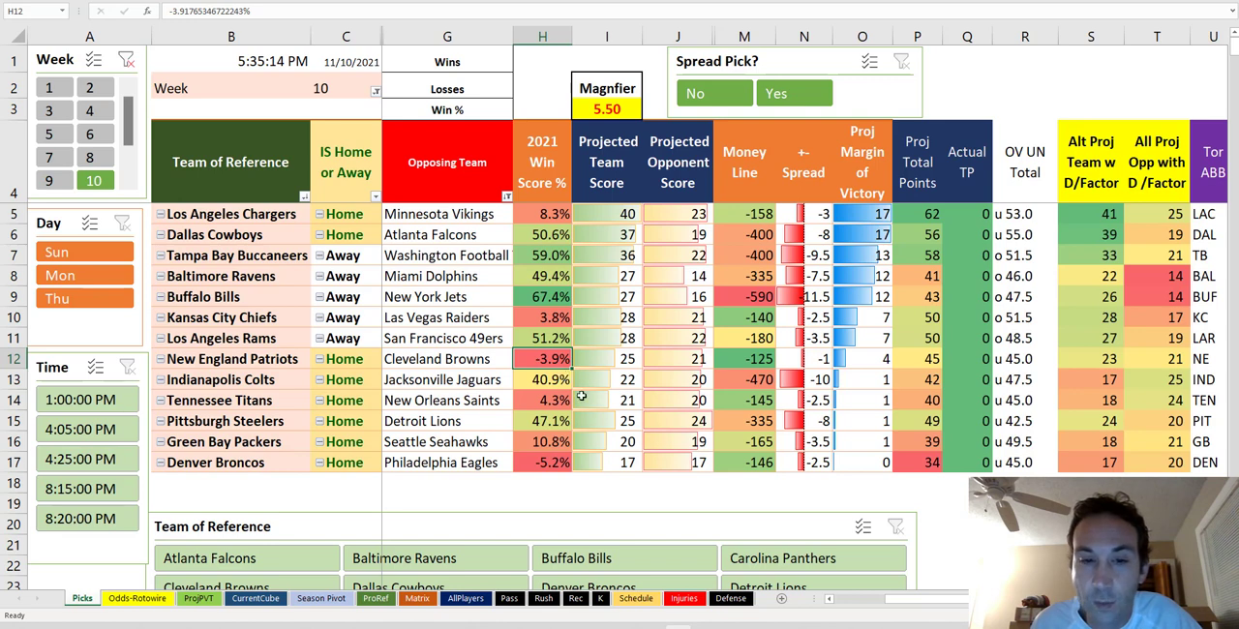
pyautogui.click(747, 361)
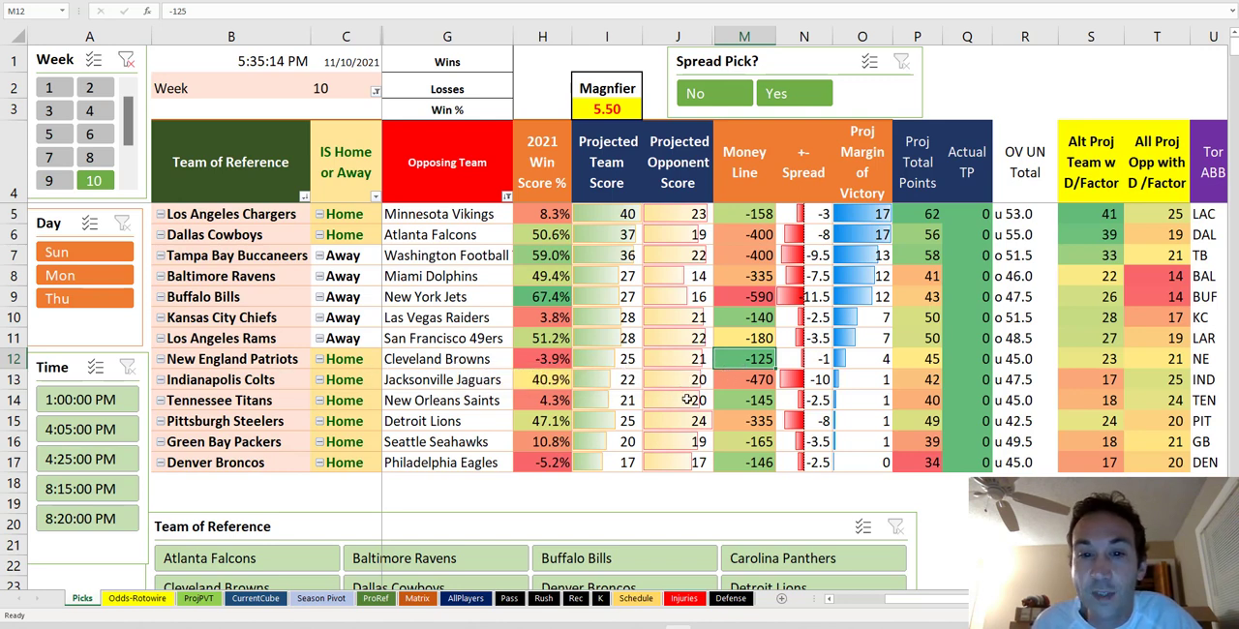
pyautogui.moveTo(1082, 380); pyautogui.dragTo(1147, 378)
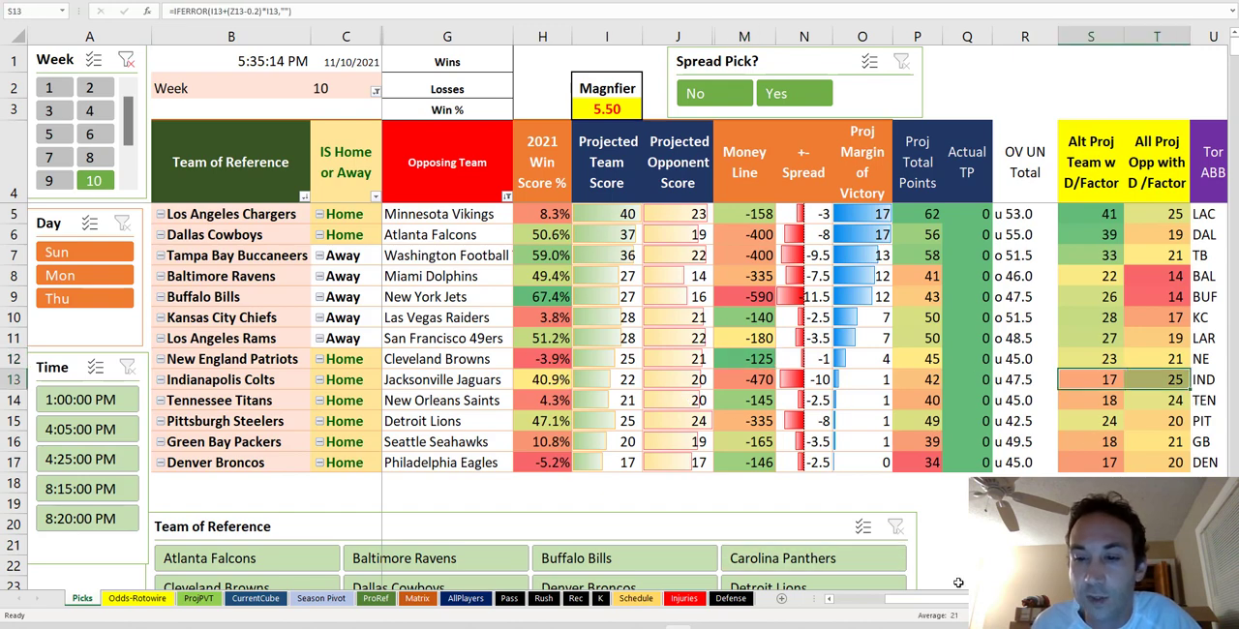
pyautogui.moveTo(960, 602); pyautogui.dragTo(968, 602)
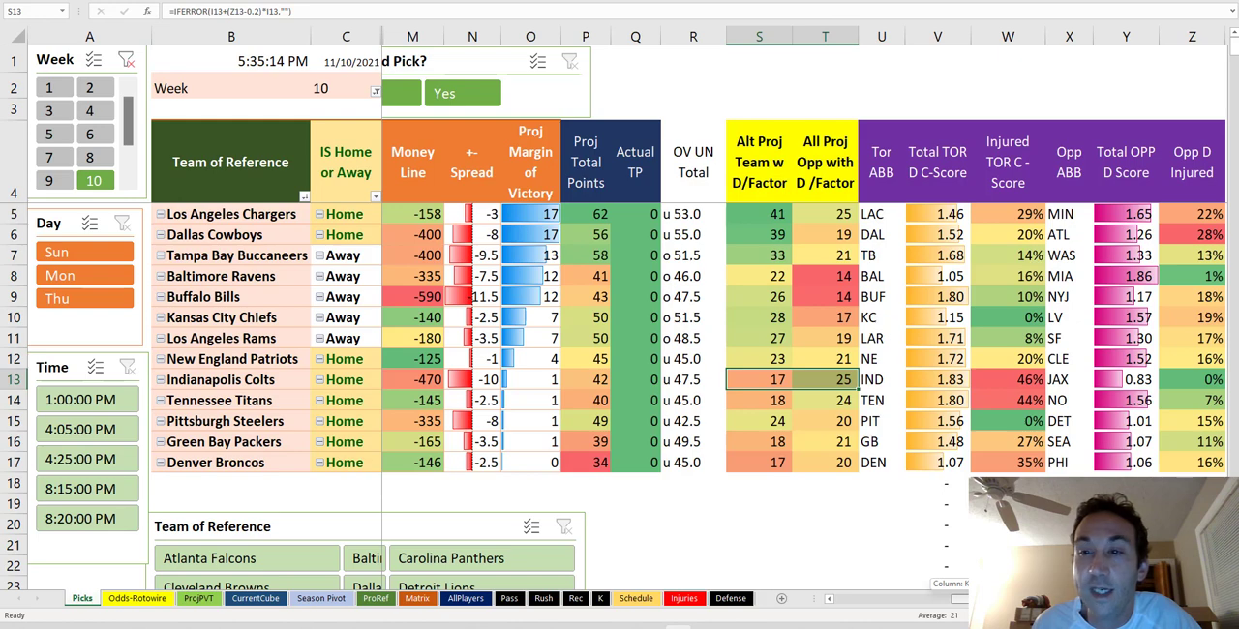
pyautogui.click(921, 380)
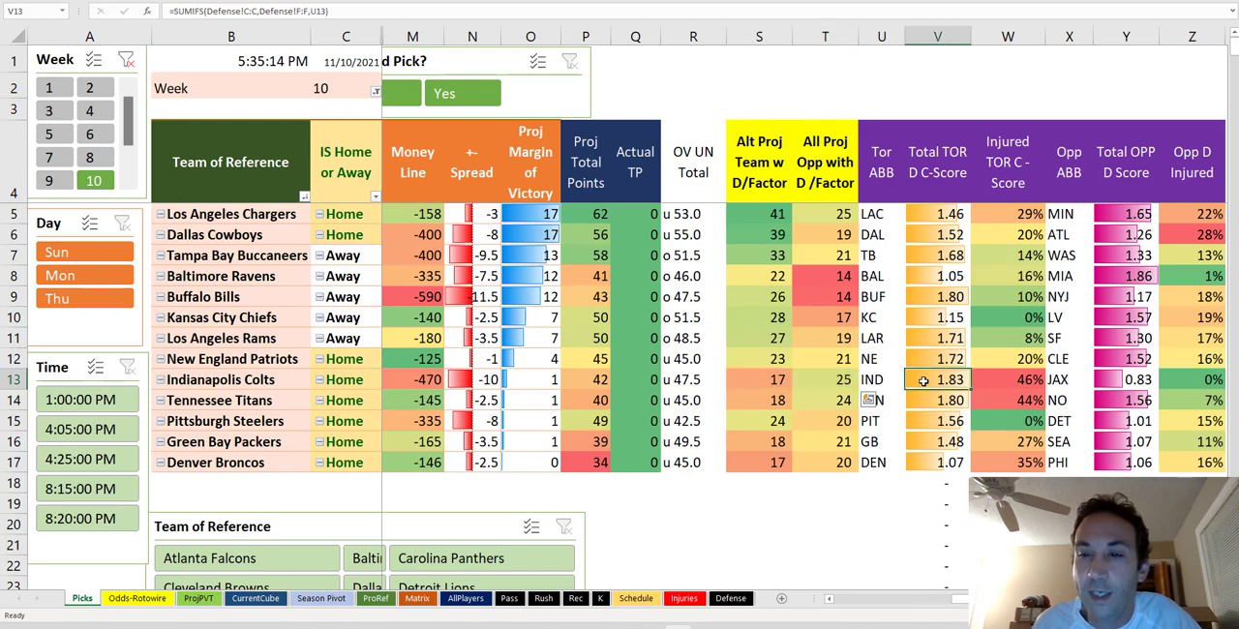
pyautogui.click(999, 381)
pyautogui.hscroll(-2, 958, 599)
pyautogui.hscroll(-2, 958, 599)
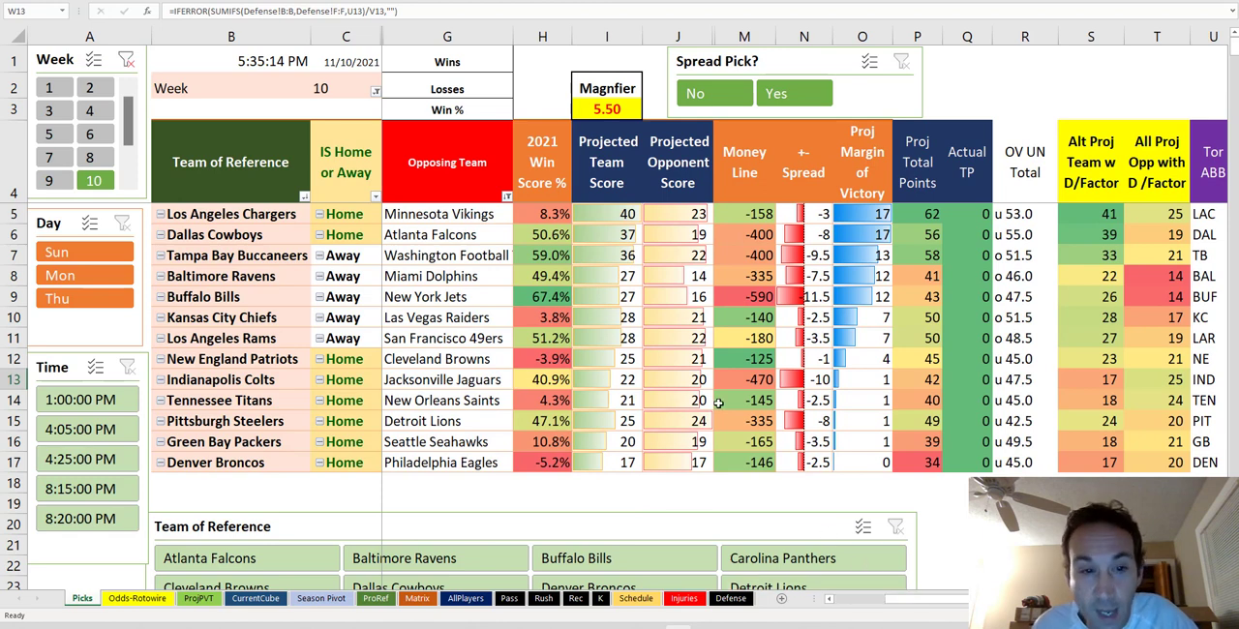
pyautogui.click(751, 387)
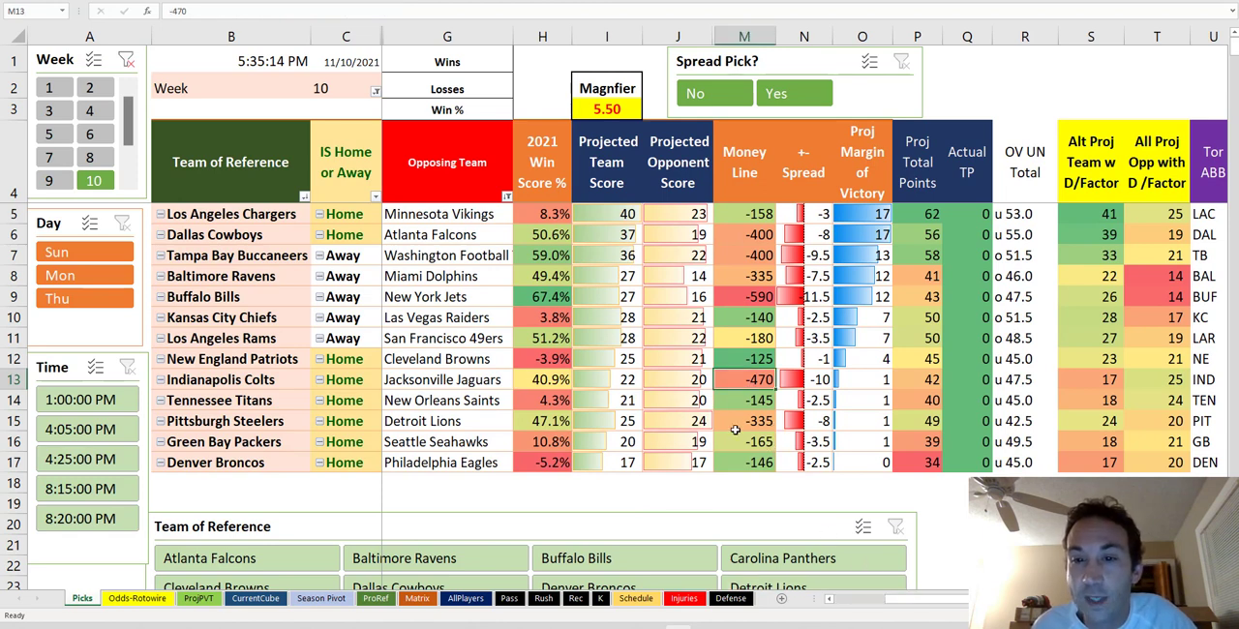
pyautogui.click(434, 381)
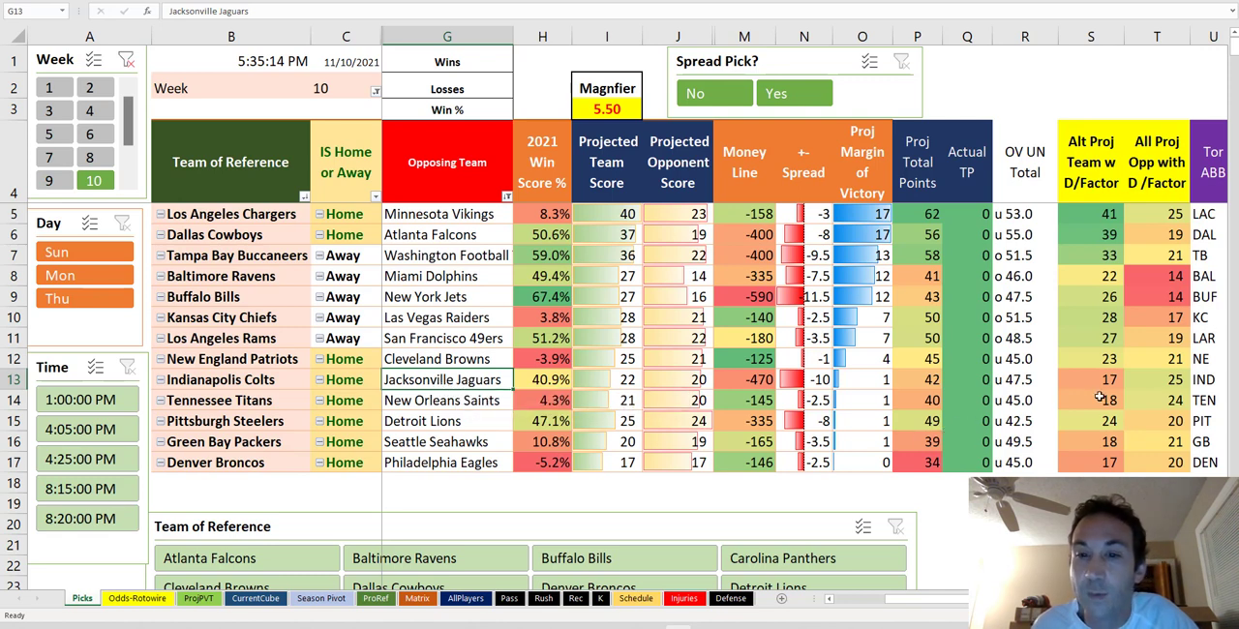
pyautogui.click(803, 378)
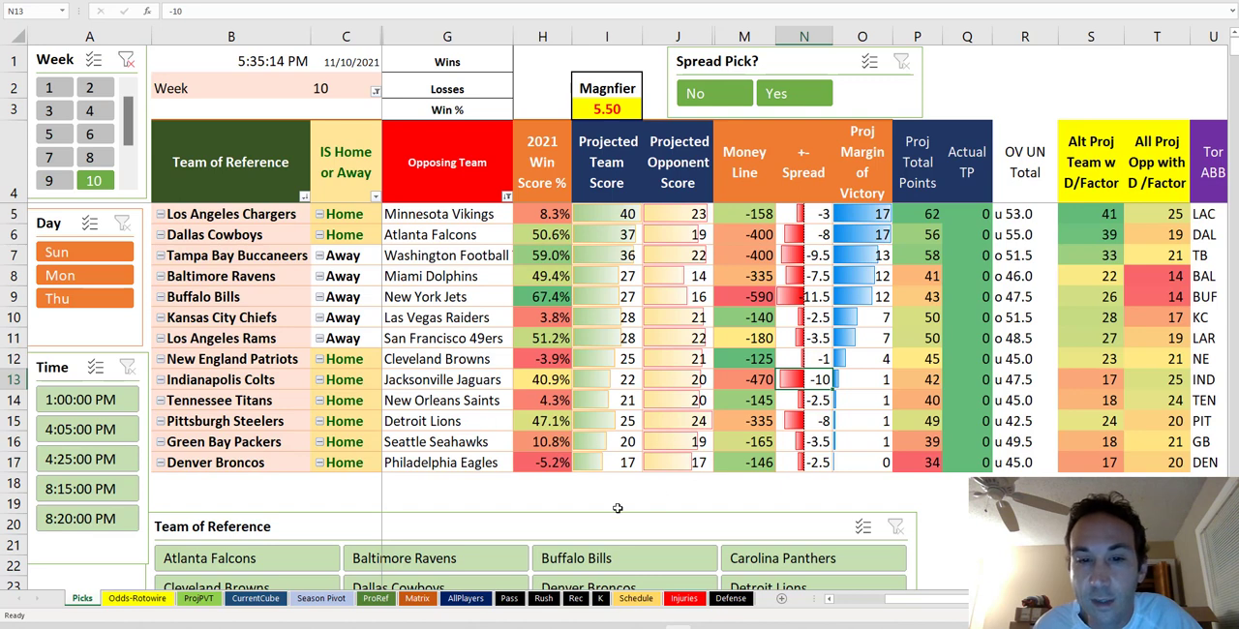
pyautogui.click(447, 407)
pyautogui.moveTo(681, 405)
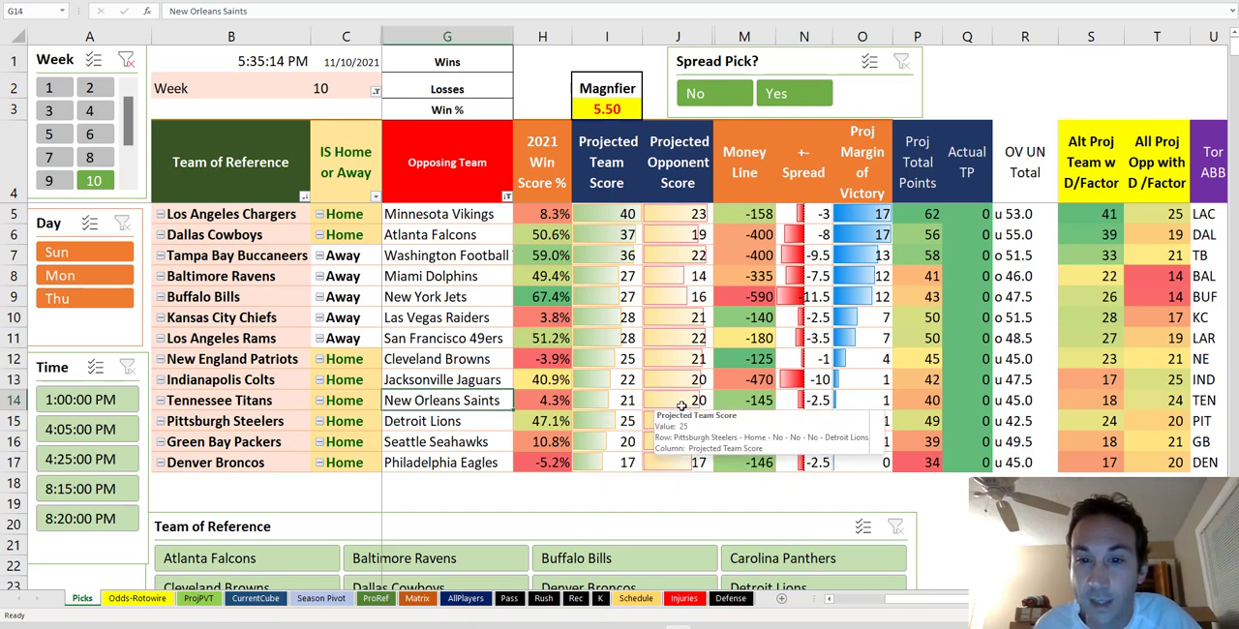
pyautogui.moveTo(1100, 406); pyautogui.dragTo(1141, 404)
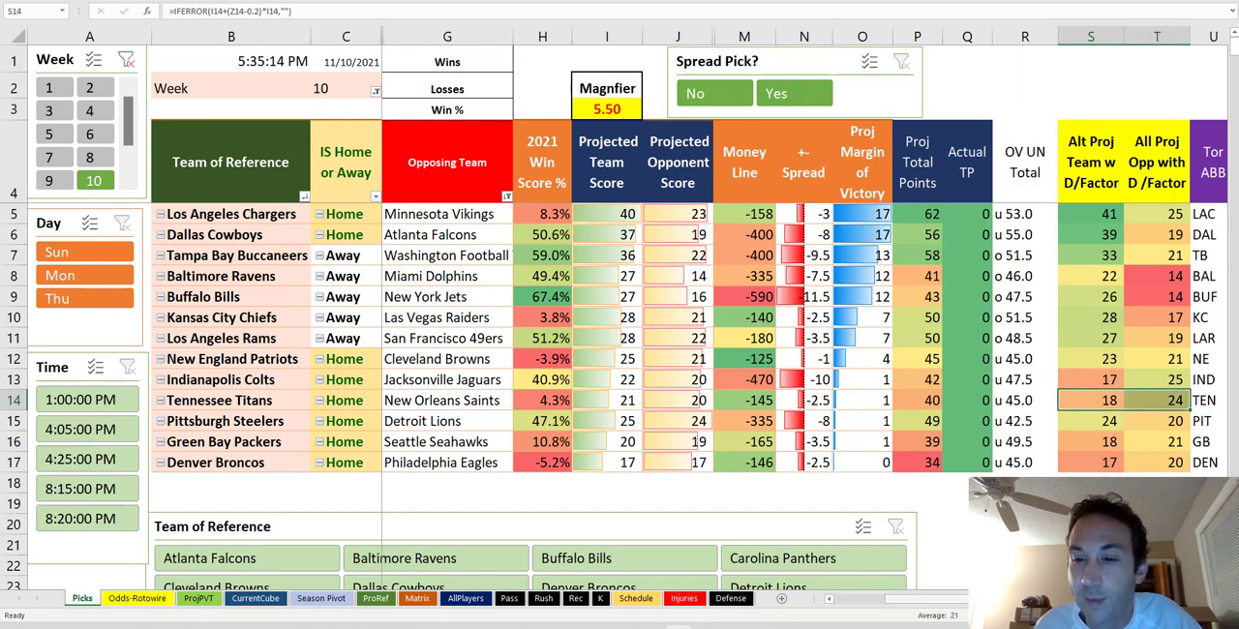
pyautogui.hscroll(3, 929, 598)
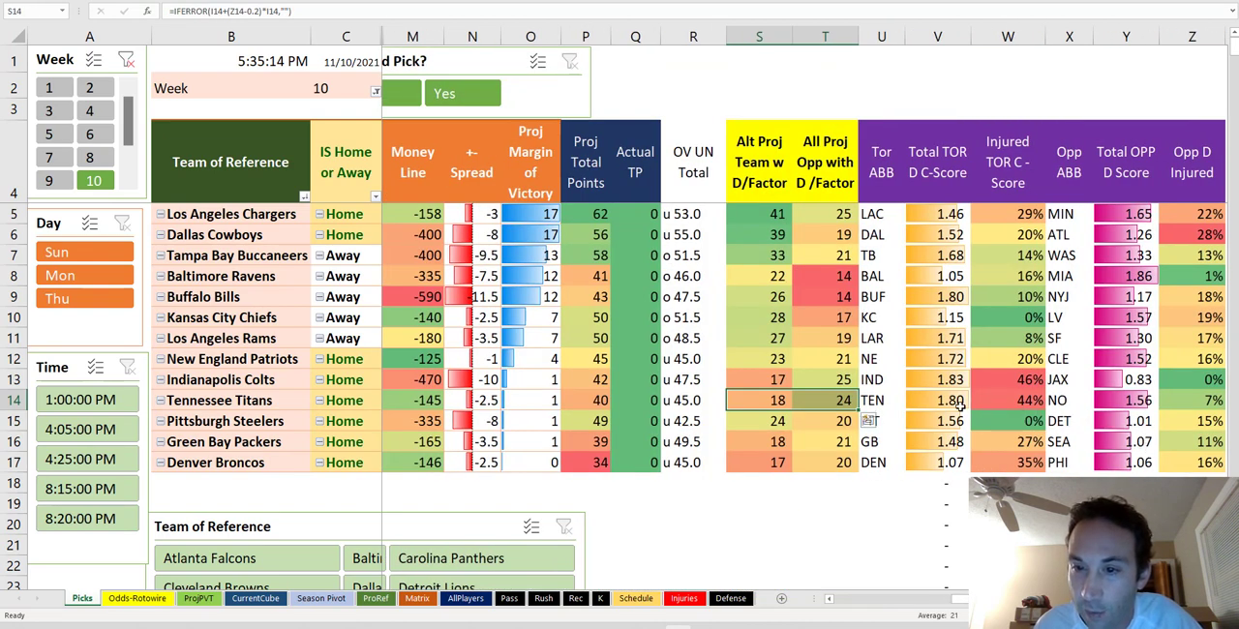
pyautogui.click(1003, 404)
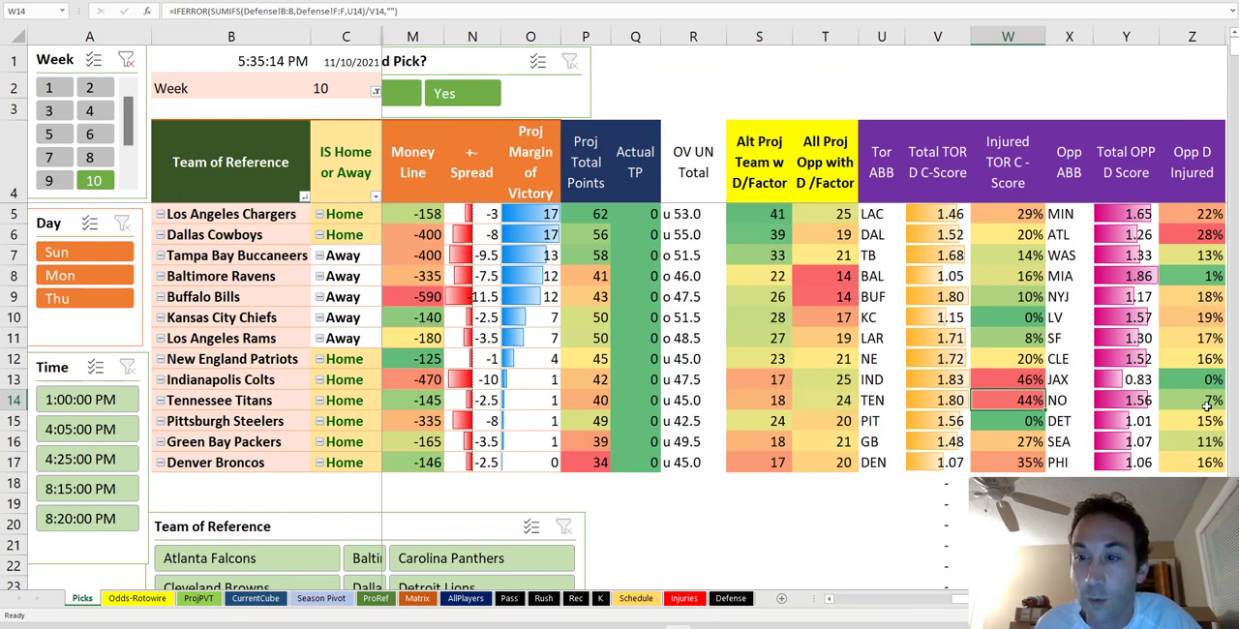
pyautogui.click(1206, 408)
pyautogui.hscroll(-1, 327, 420)
pyautogui.hscroll(-3, 327, 420)
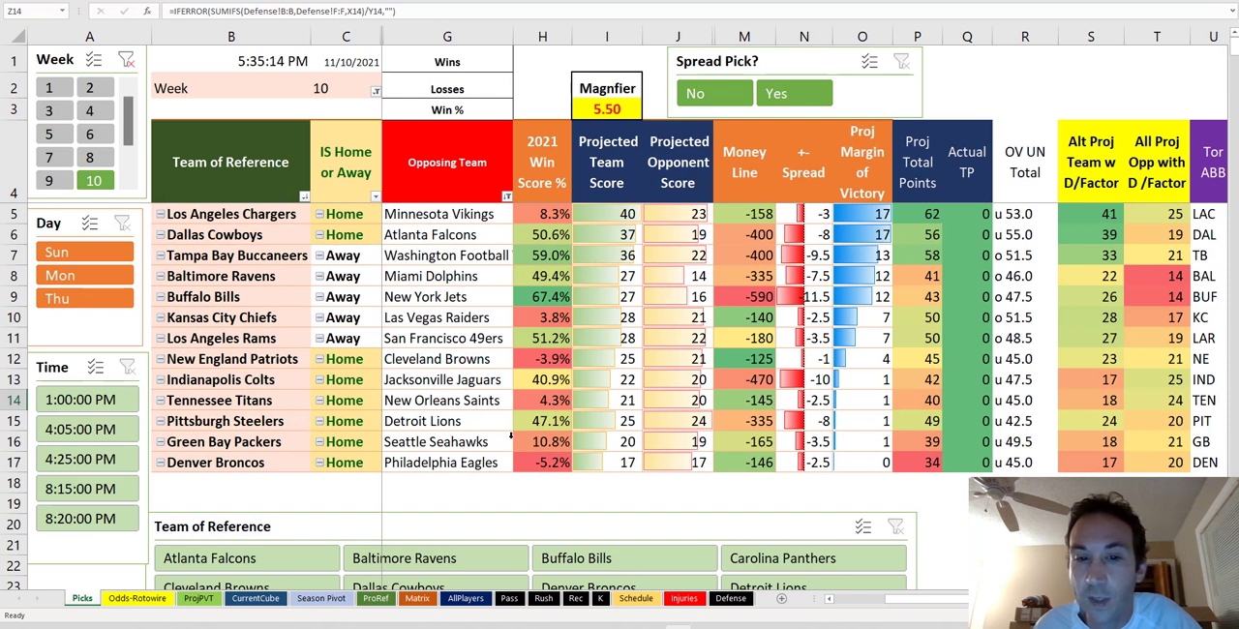
pyautogui.moveTo(629, 418); pyautogui.dragTo(681, 420)
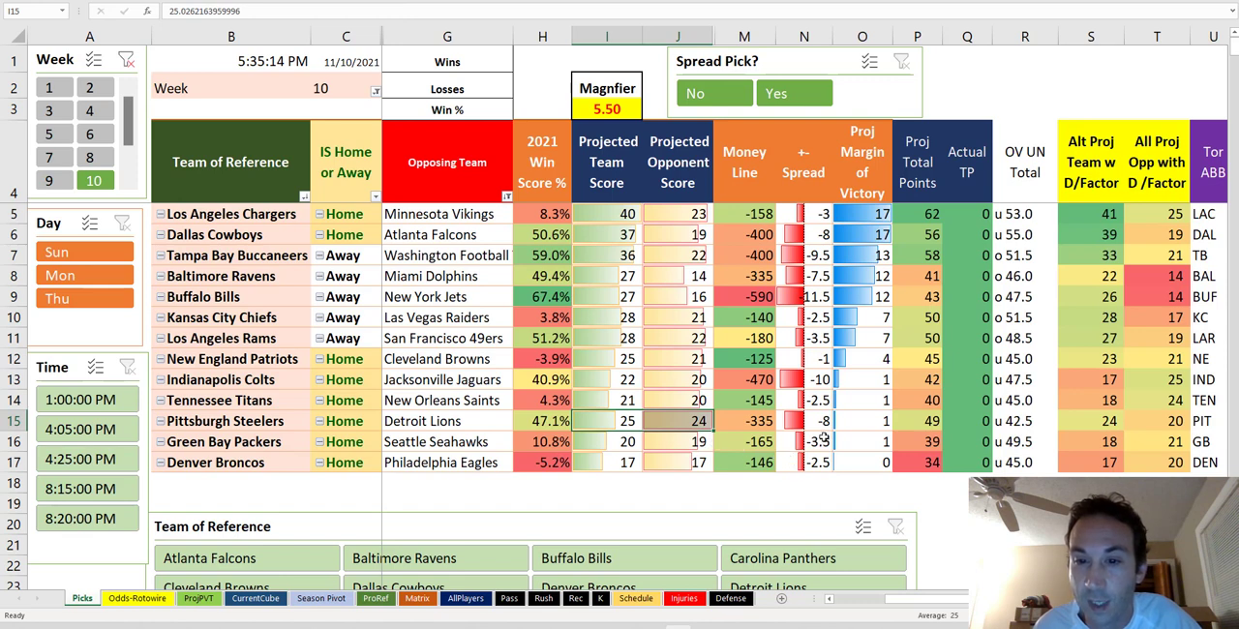
pyautogui.click(819, 422)
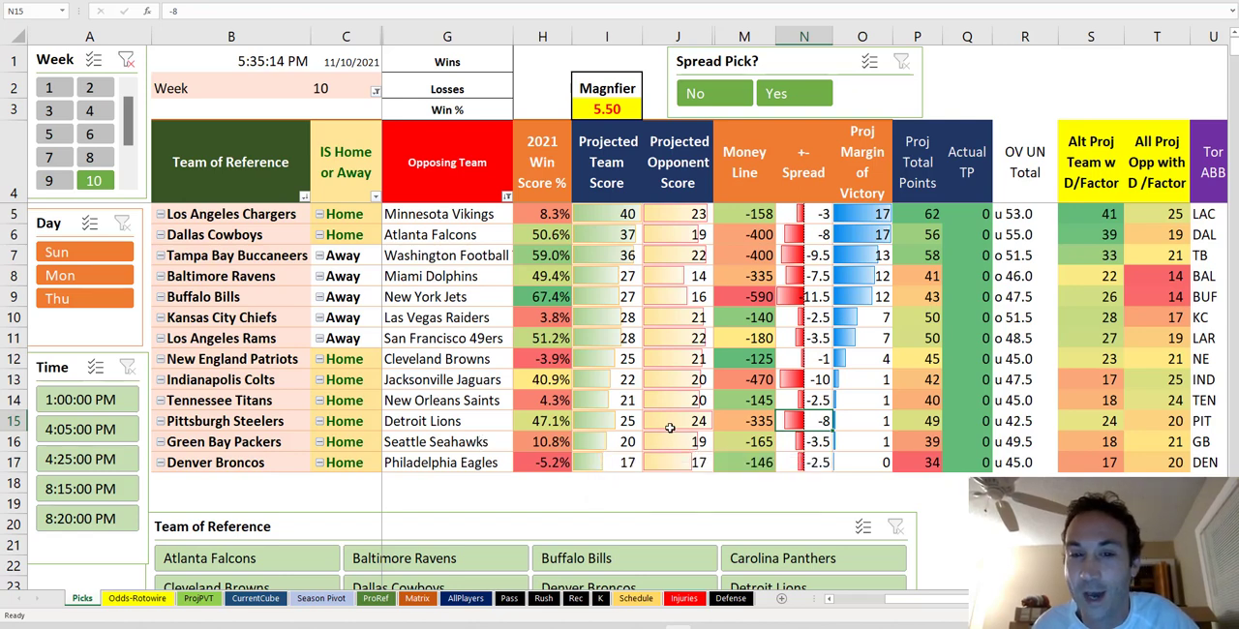
pyautogui.click(747, 422)
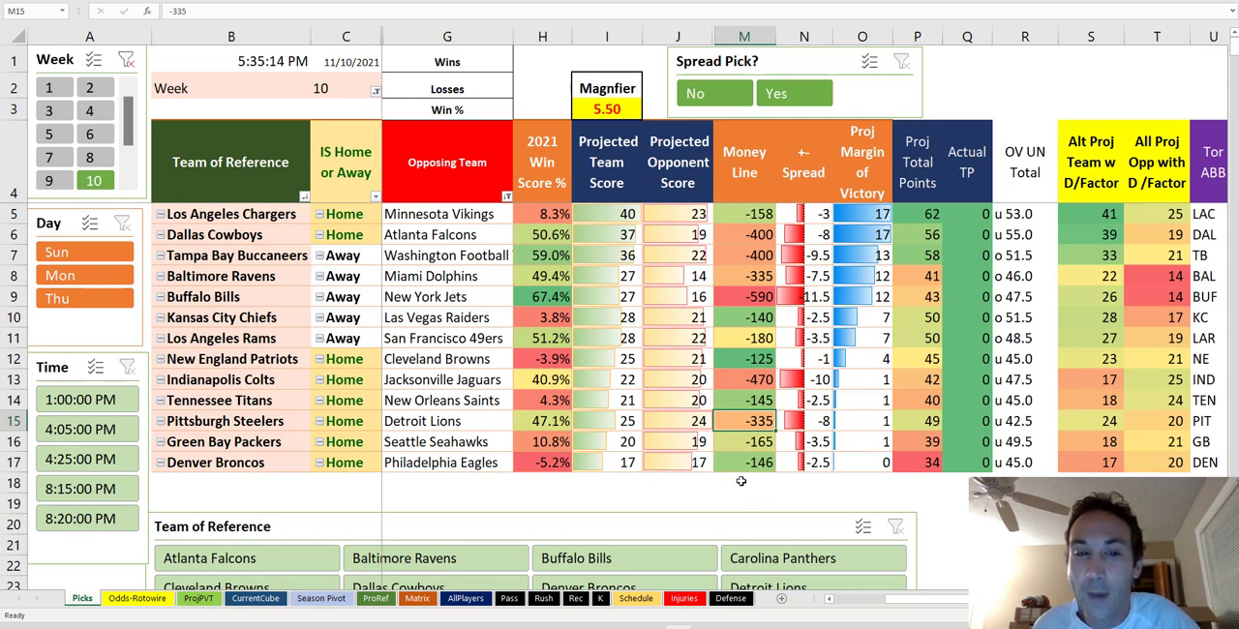
pyautogui.click(695, 445)
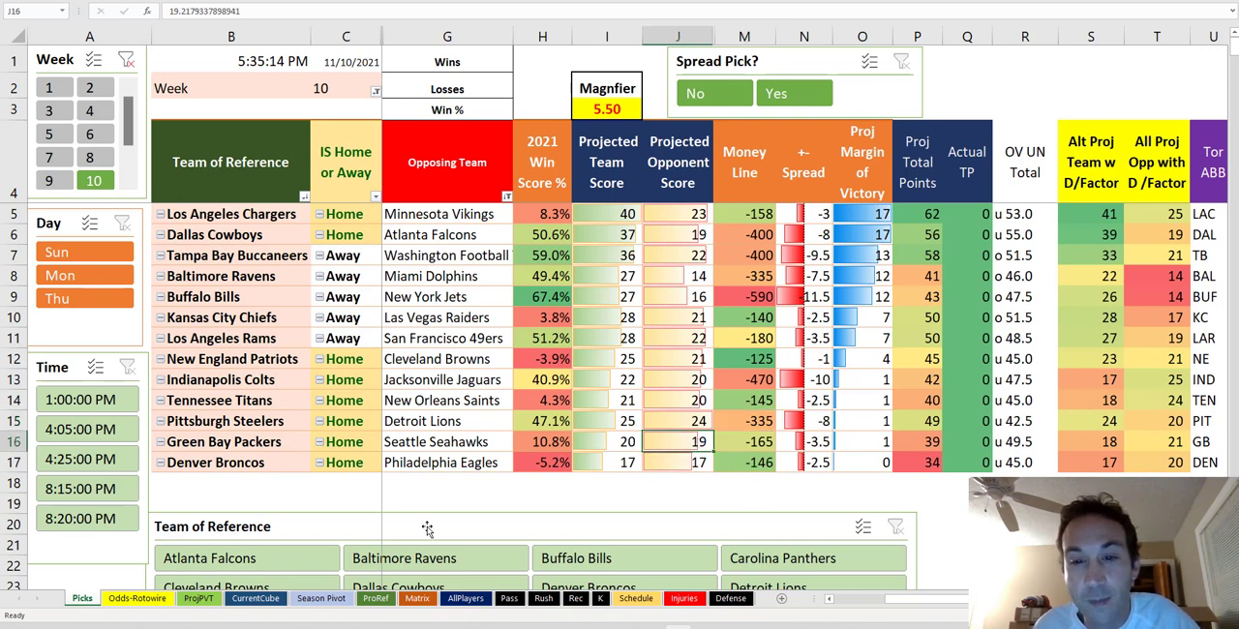
# - On the ProjPVT pivot, toggle Steelers and Seahawks rows and filter out players with no injury status
pyautogui.click(198, 598)
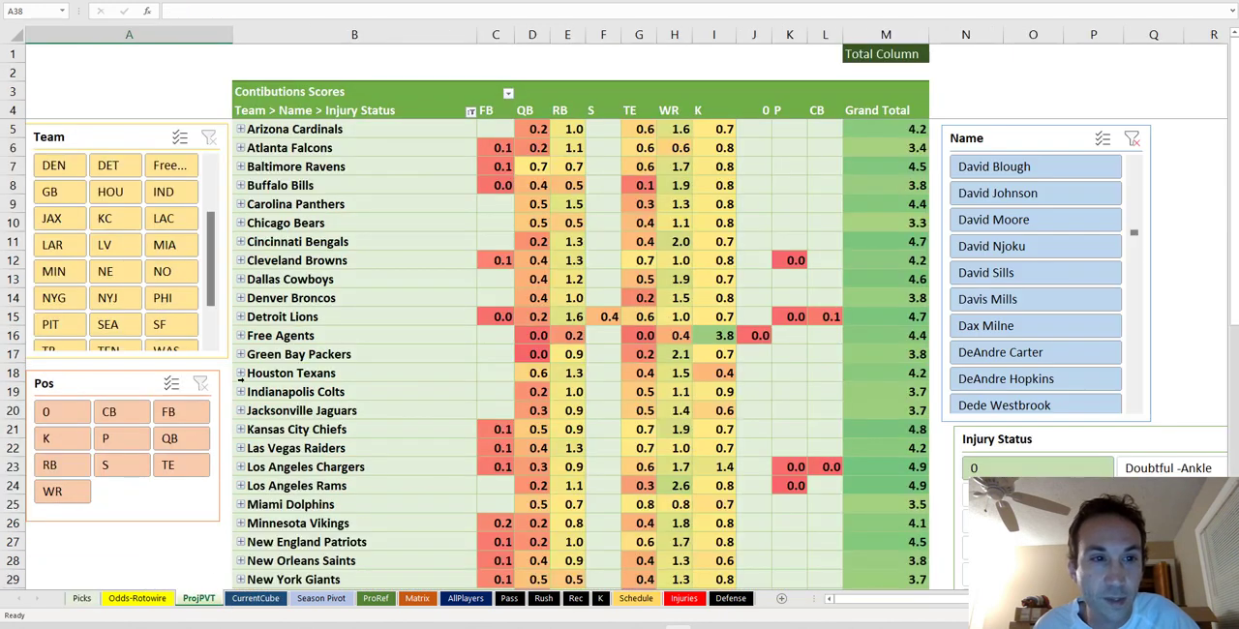
pyautogui.scroll(-2, 263, 418)
pyautogui.scroll(-2, 264, 418)
pyautogui.scroll(-1, 263, 418)
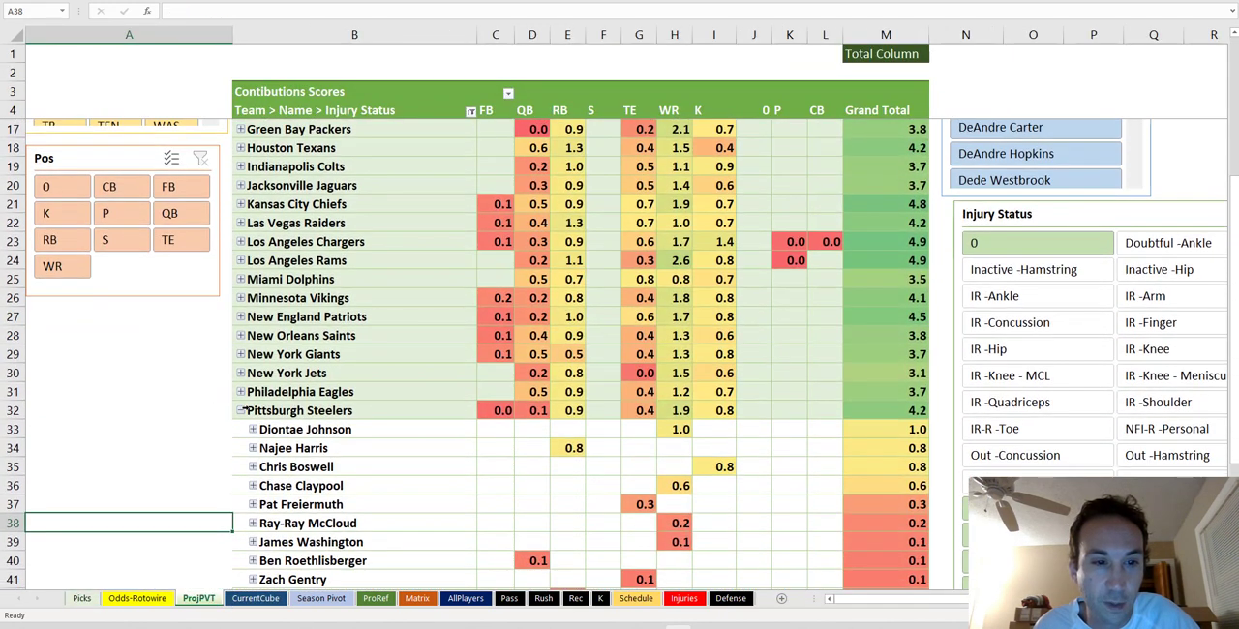
pyautogui.click(240, 410)
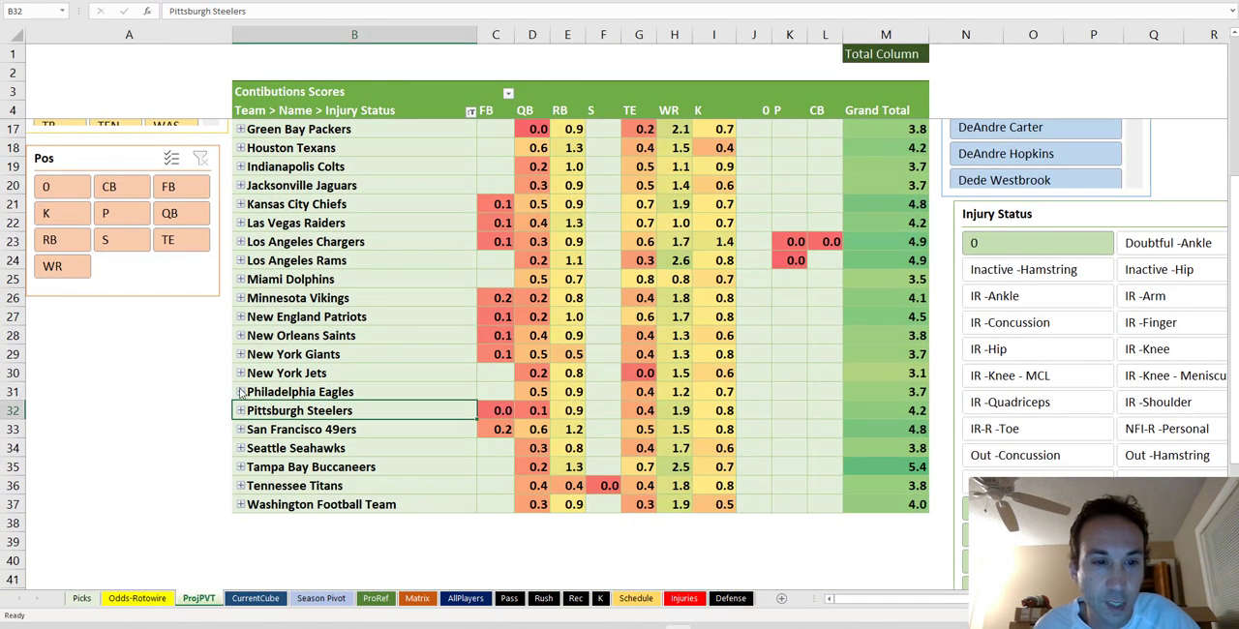
pyautogui.click(240, 448)
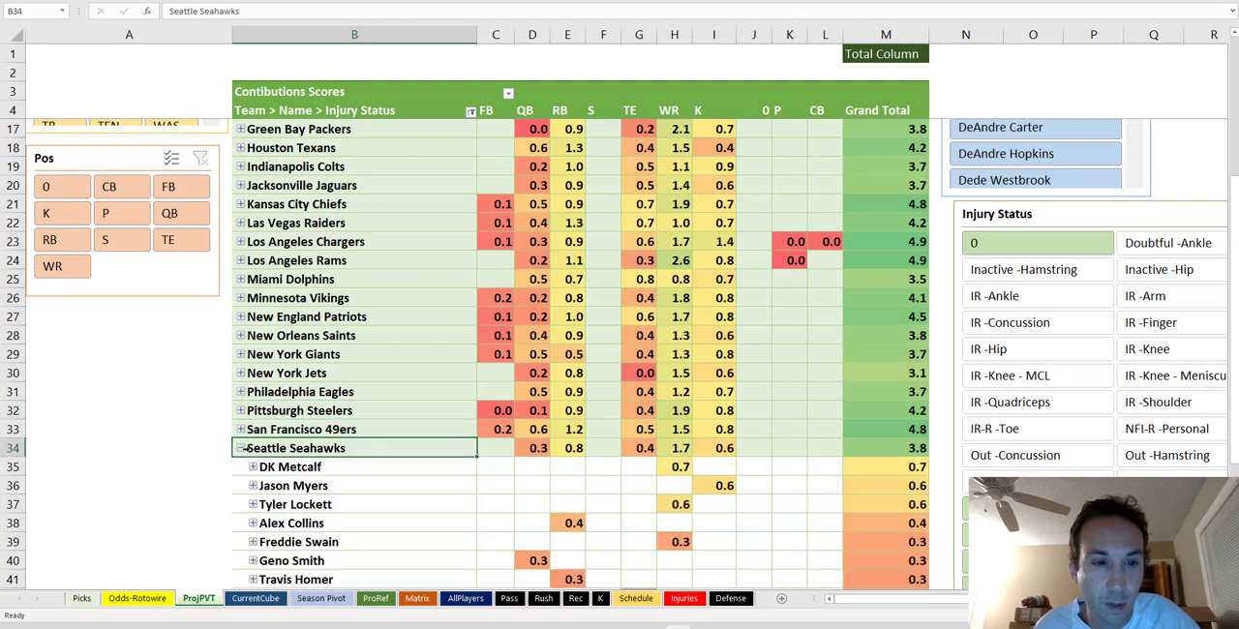
pyautogui.scroll(-1, 474, 457)
pyautogui.scroll(-2, 484, 459)
pyautogui.scroll(-1, 550, 481)
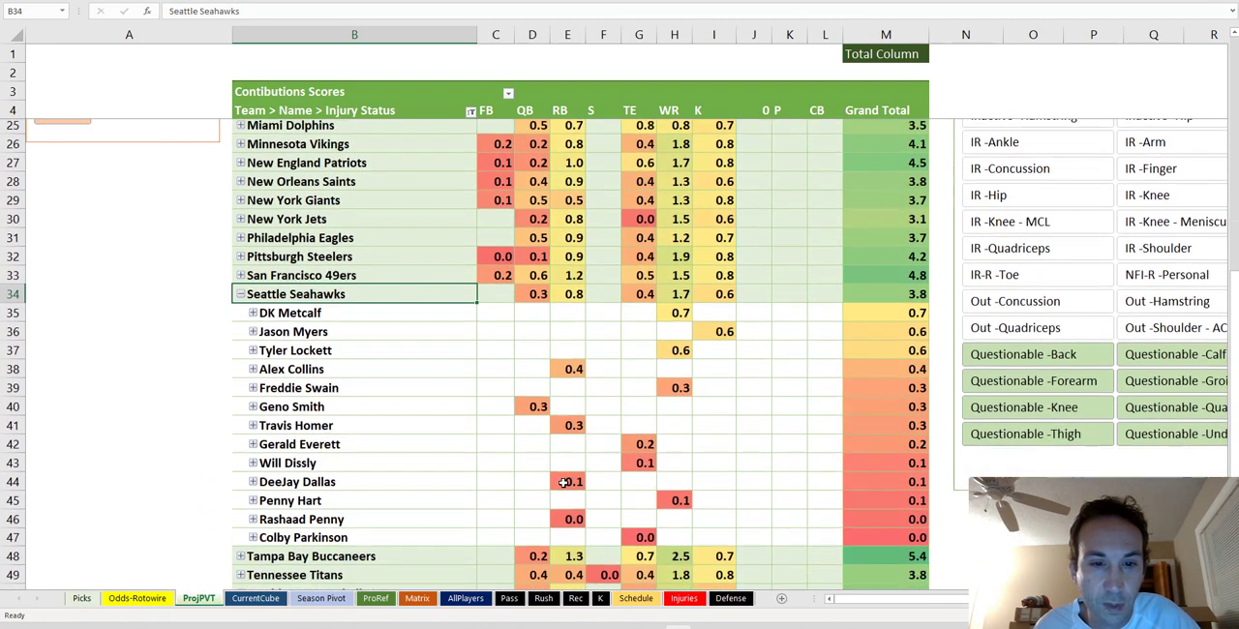
pyautogui.scroll(-1, 571, 477)
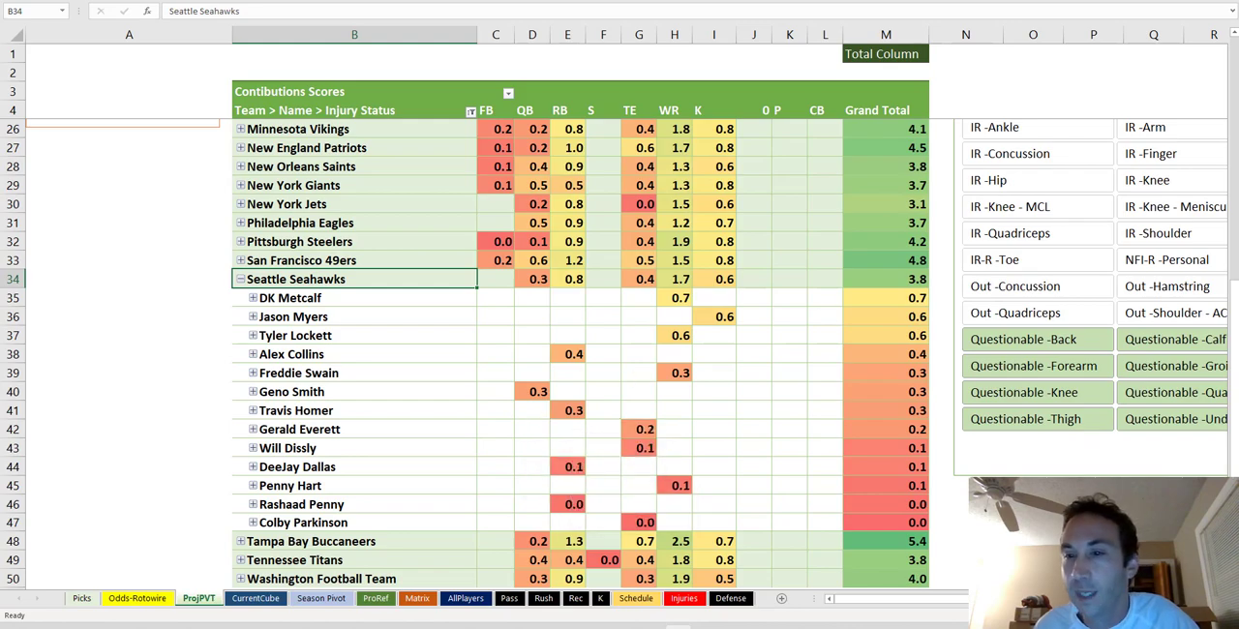
pyautogui.click(1094, 504)
pyautogui.scroll(-2, 1023, 465)
pyautogui.scroll(5, 1113, 455)
pyautogui.scroll(-1, 1161, 446)
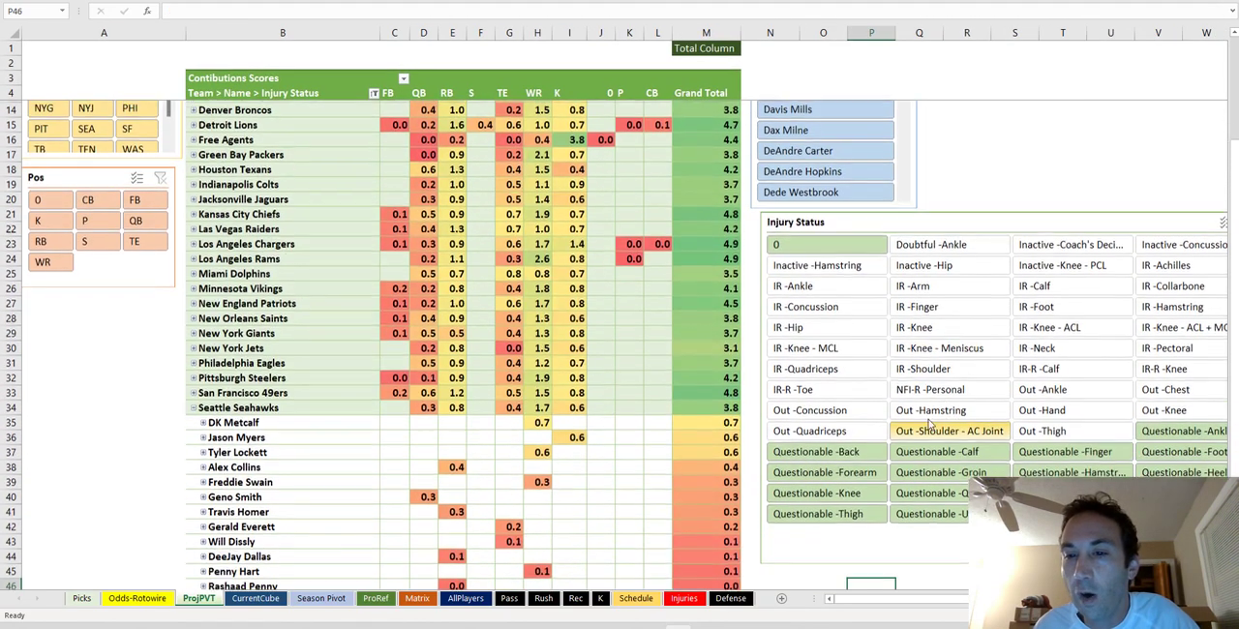
pyautogui.click(855, 252)
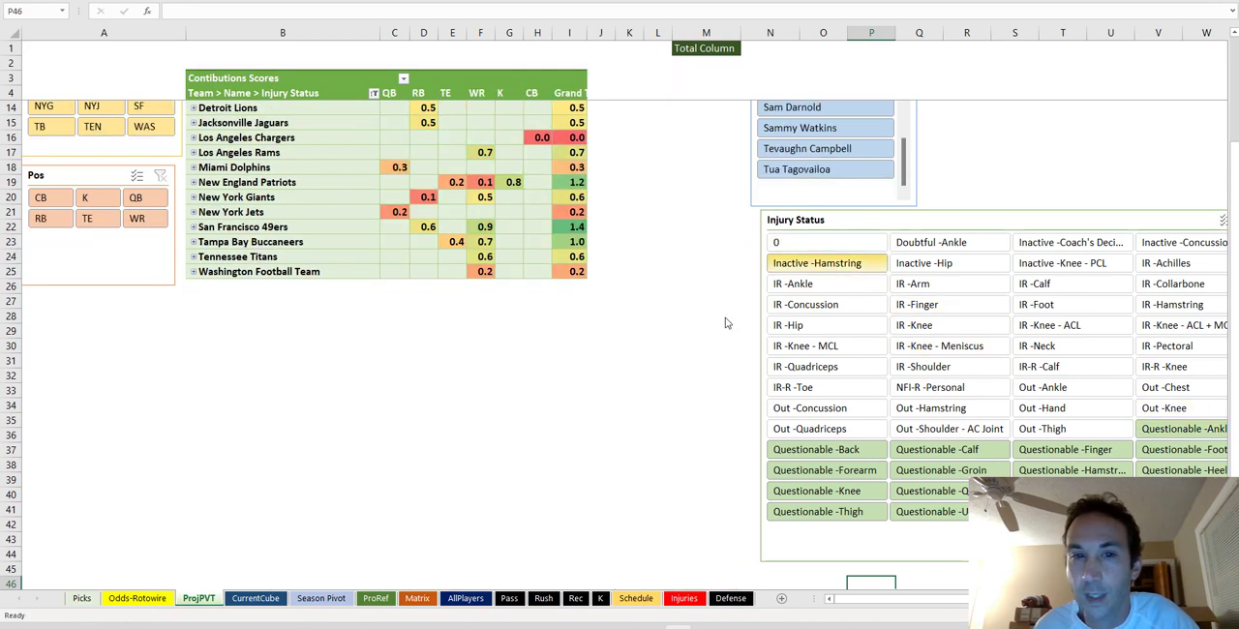
pyautogui.scroll(2, 613, 367)
pyautogui.scroll(1, 526, 420)
pyautogui.keyDown('ctrl'); pyautogui.scroll(1, 493, 420); pyautogui.keyUp('ctrl')
pyautogui.keyDown('ctrl'); pyautogui.scroll(2, 491, 408); pyautogui.keyUp('ctrl')
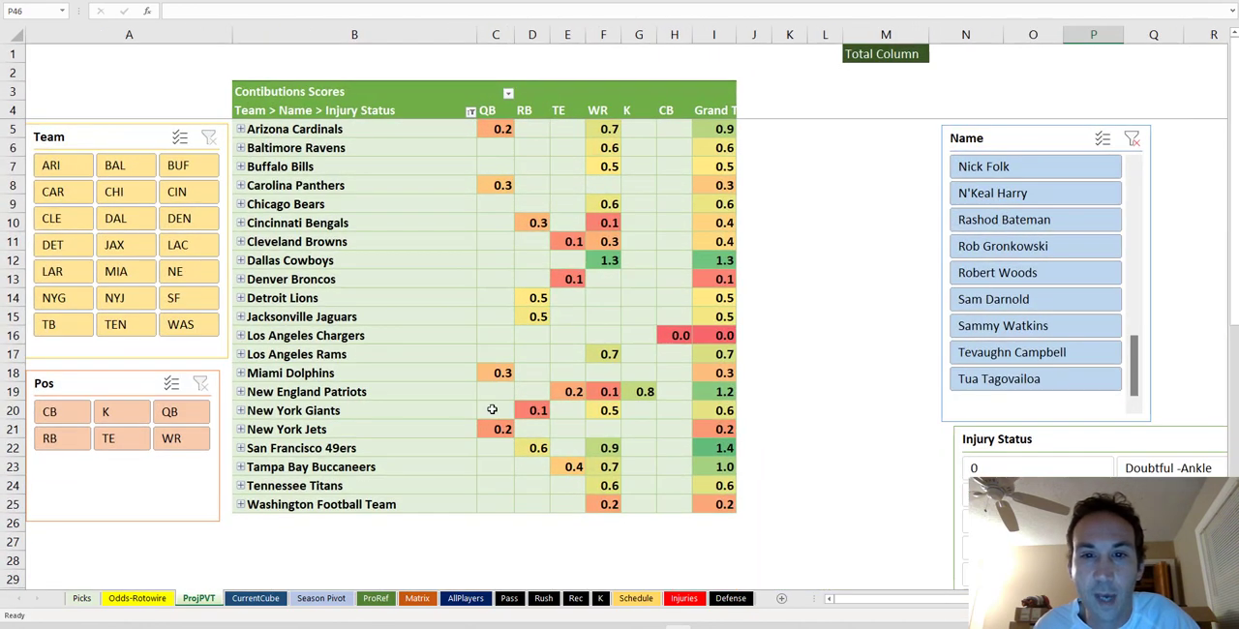
# - Expand and collapse Cowboys, 49ers, Buccaneers and Cardinals rows, then reinclude healthy players
pyautogui.click(240, 261)
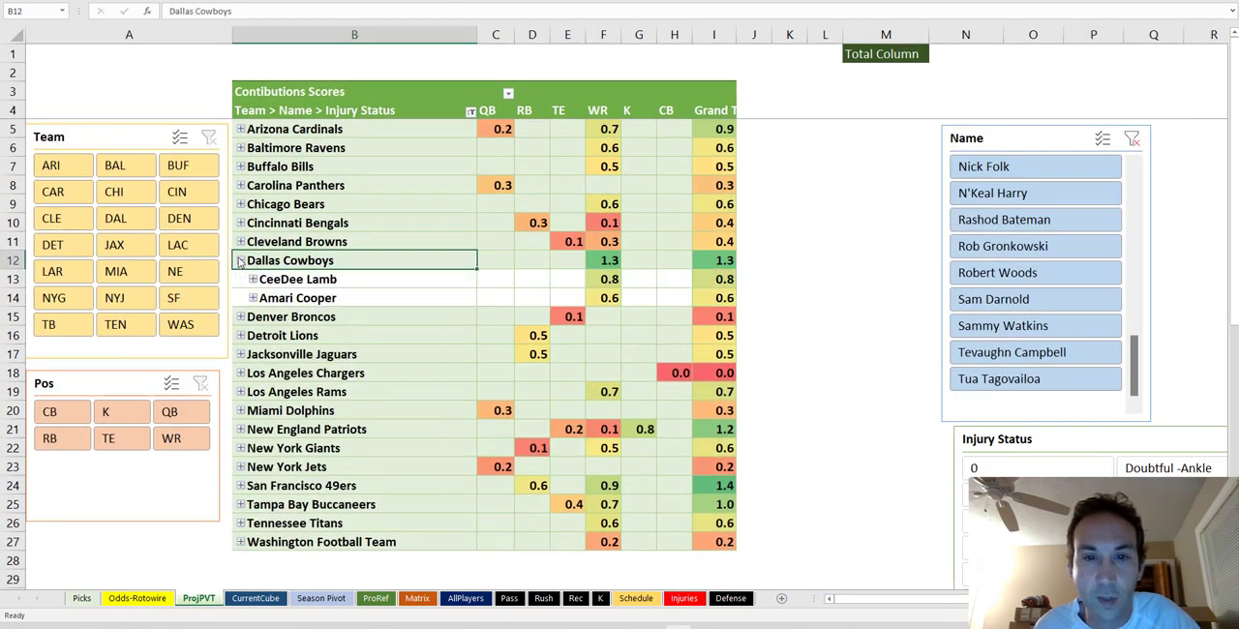
pyautogui.click(240, 260)
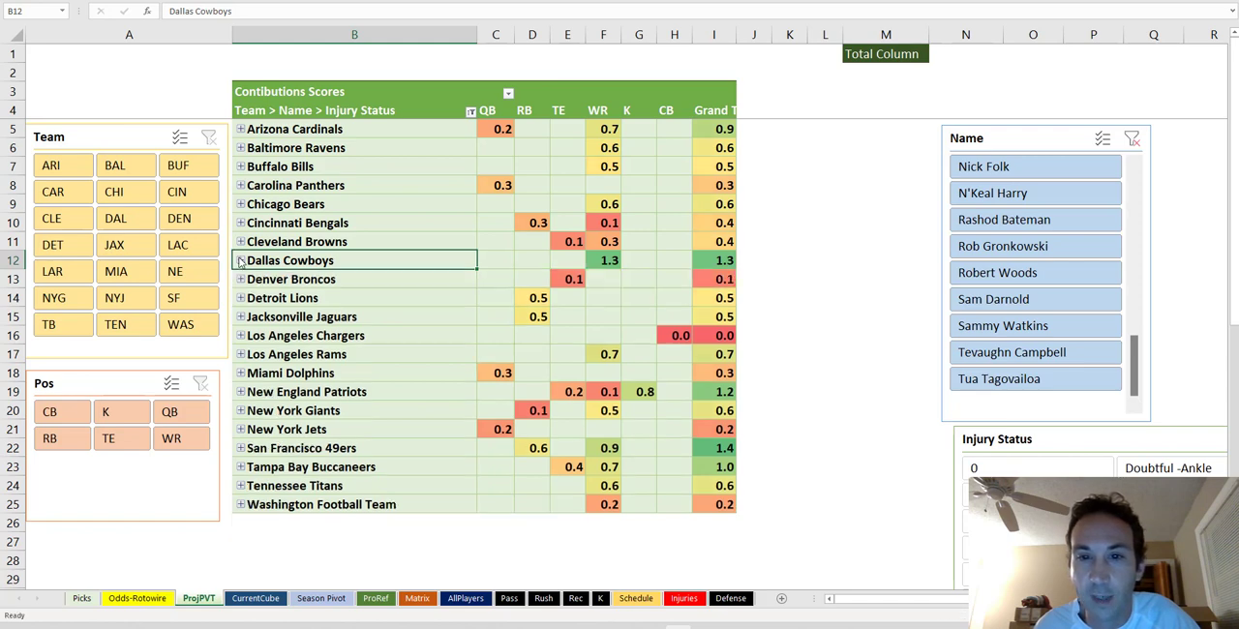
pyautogui.click(241, 451)
pyautogui.click(241, 449)
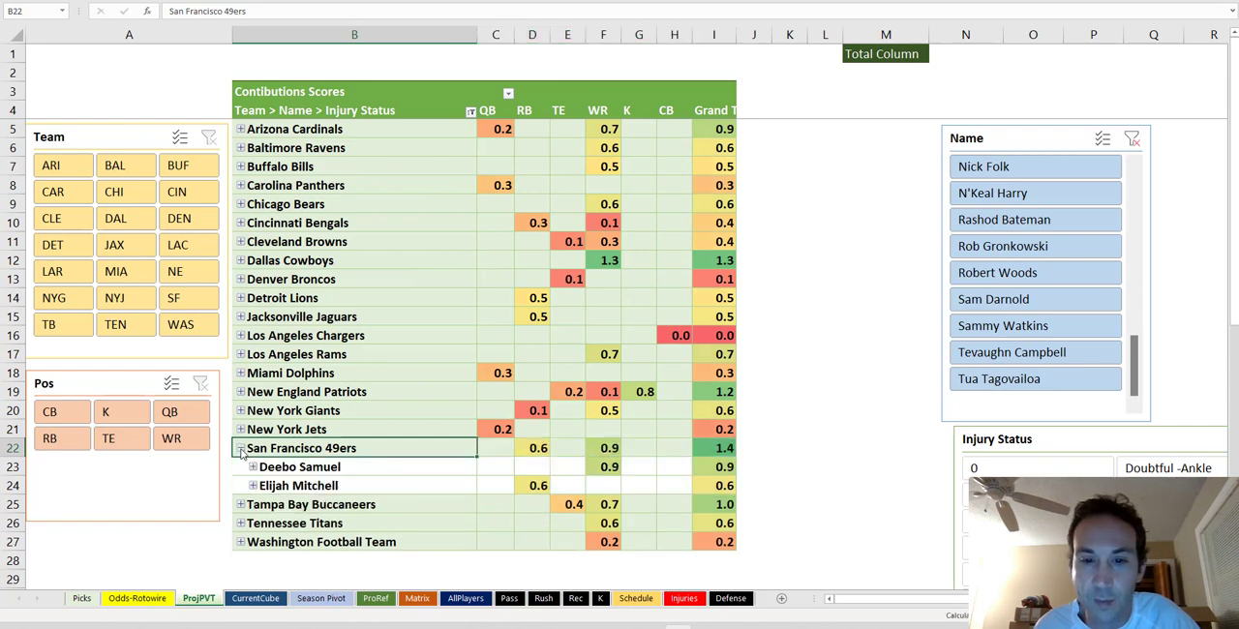
pyautogui.click(241, 449)
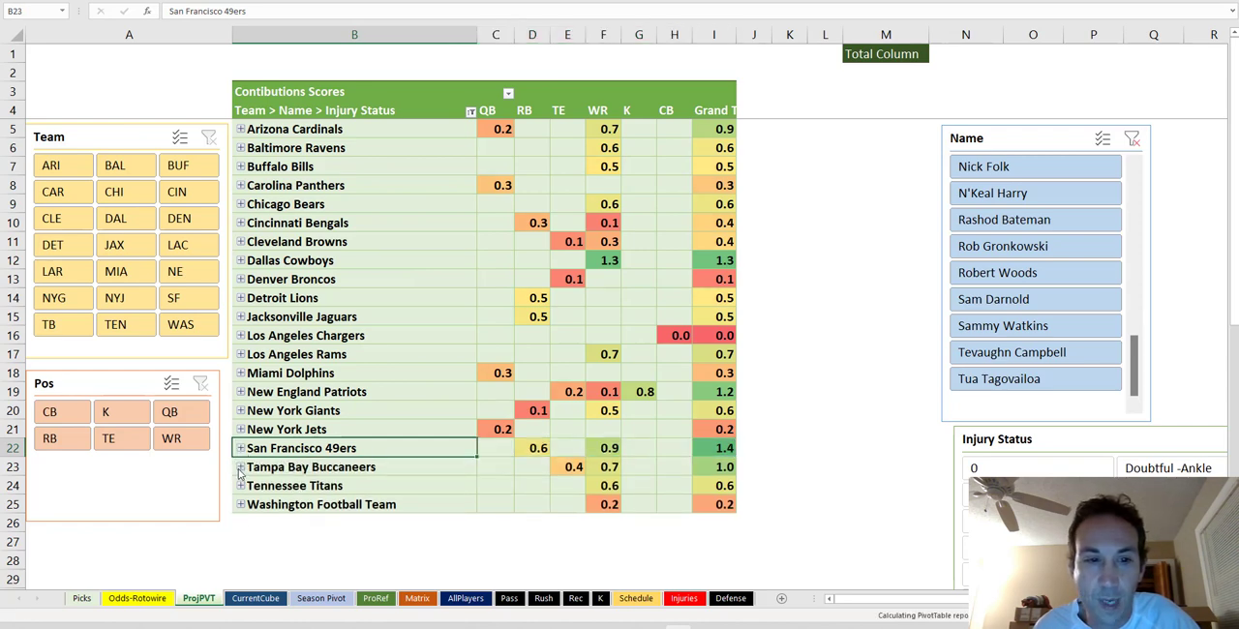
pyautogui.click(239, 467)
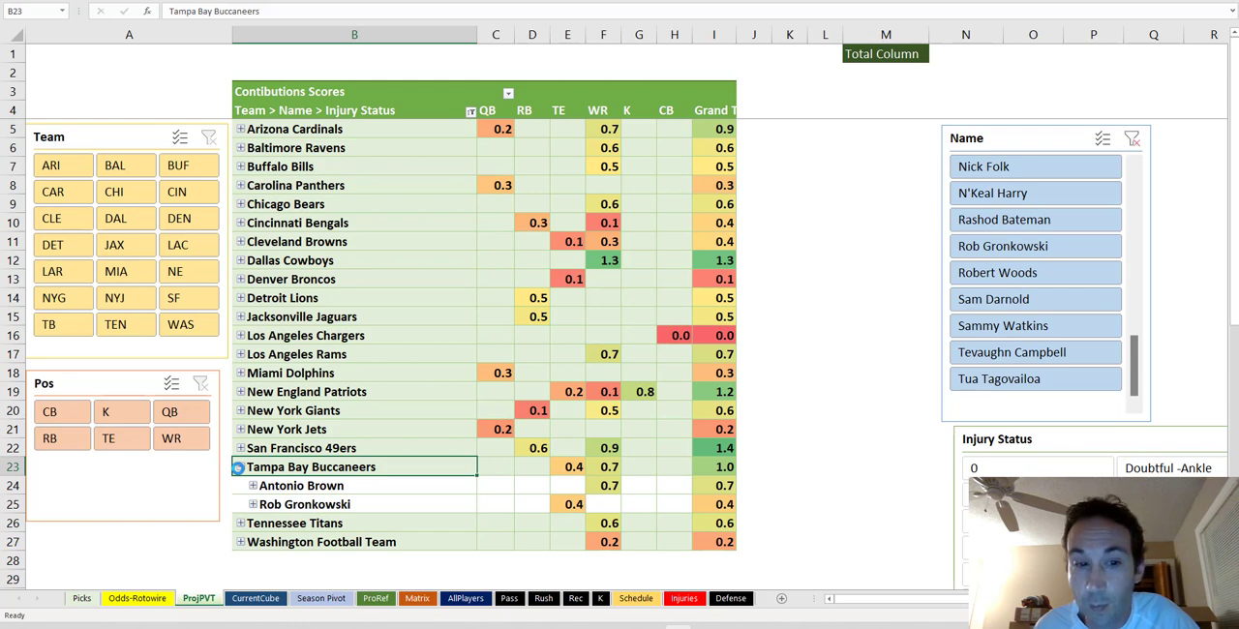
pyautogui.click(240, 467)
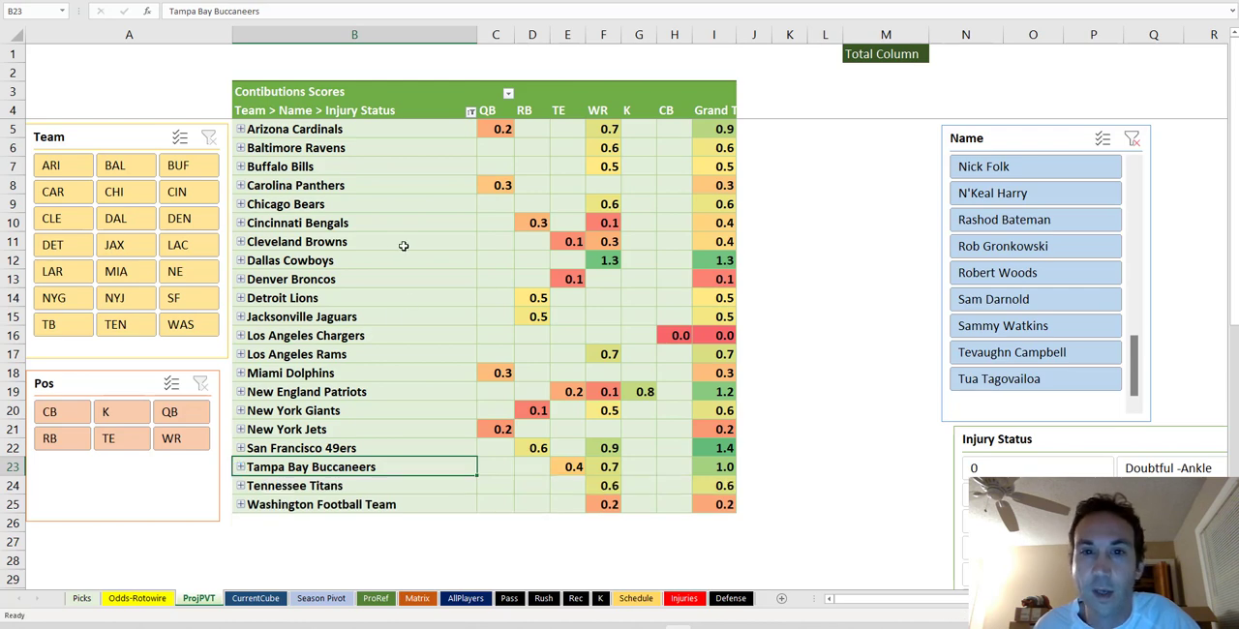
pyautogui.click(240, 129)
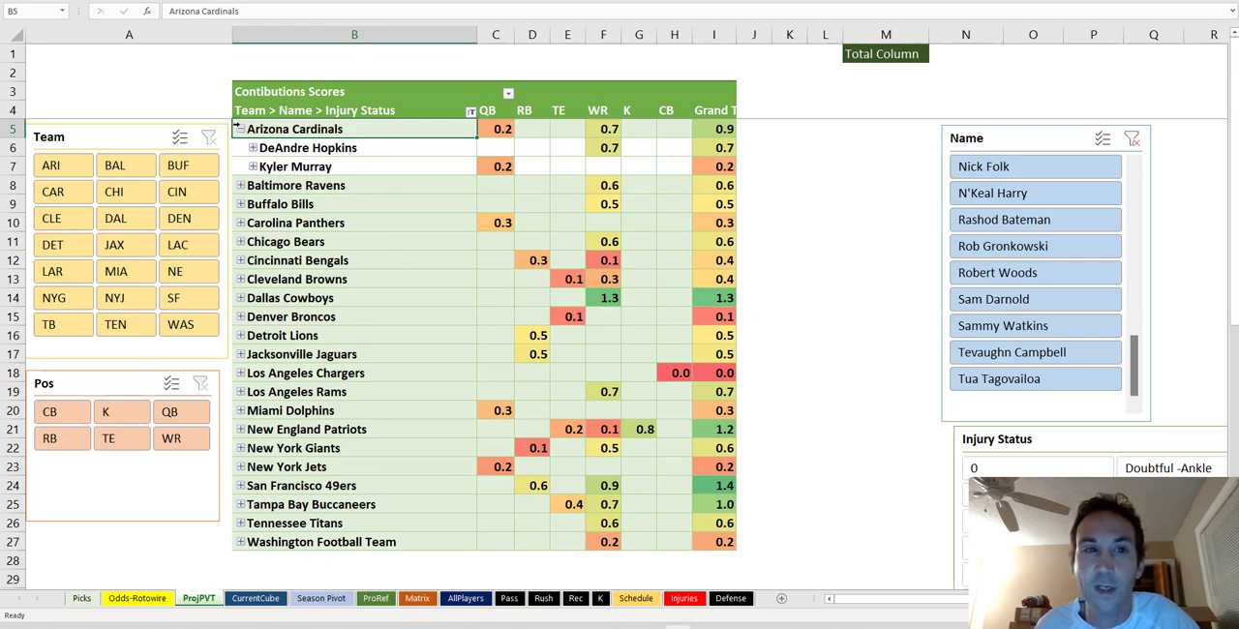
pyautogui.click(240, 130)
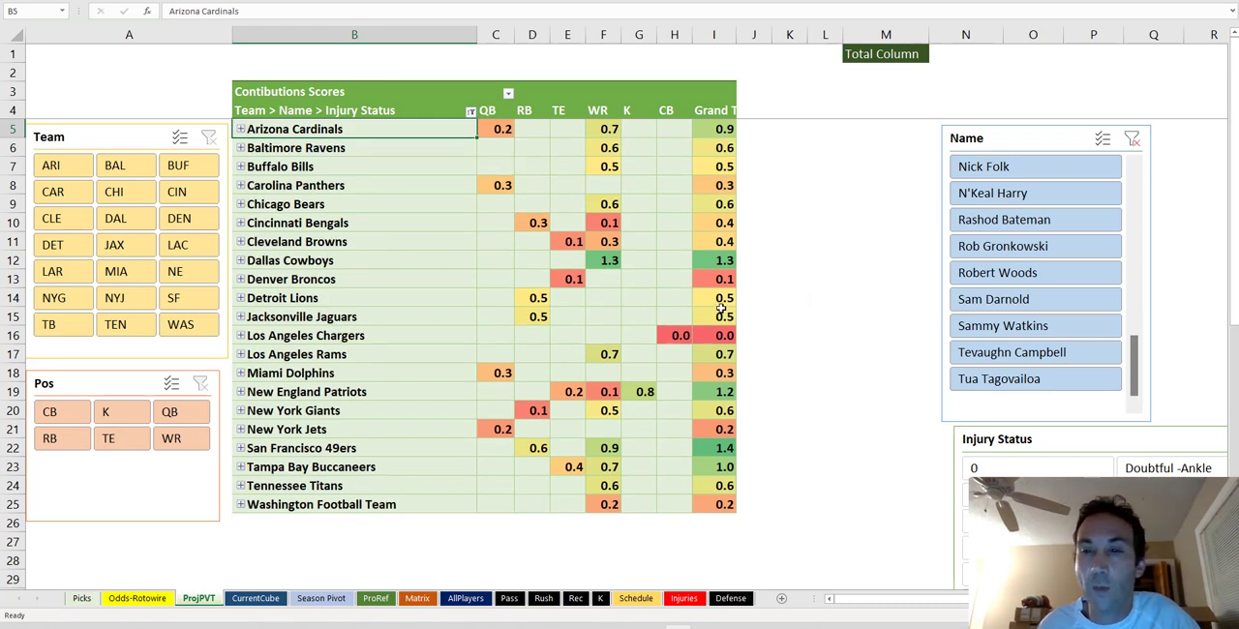
pyautogui.click(1045, 470)
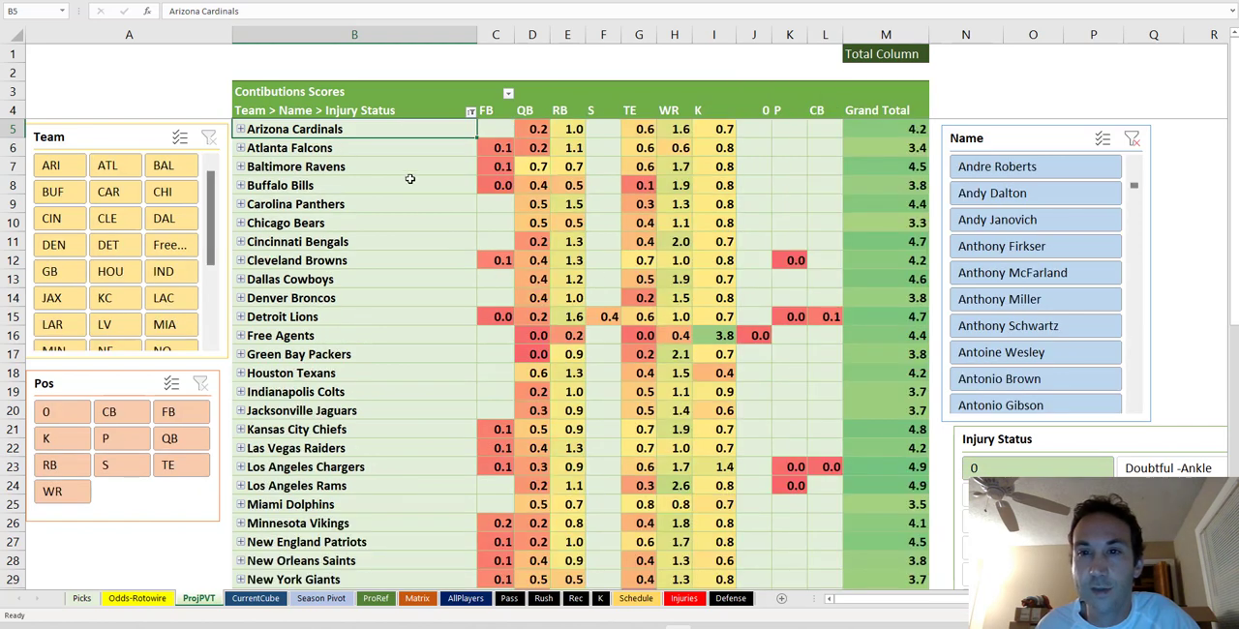
# - On Picks, review the Broncos–Eagles projections and -2.5 spread, then select the Opposing Team list
pyautogui.click(83, 599)
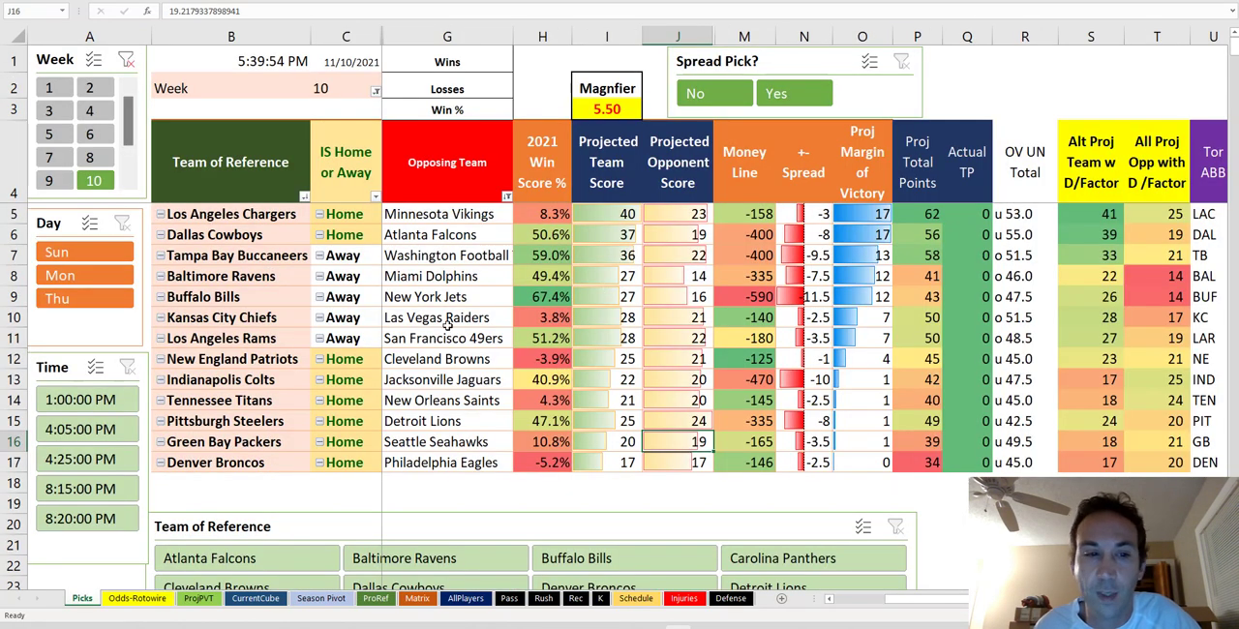
pyautogui.click(415, 445)
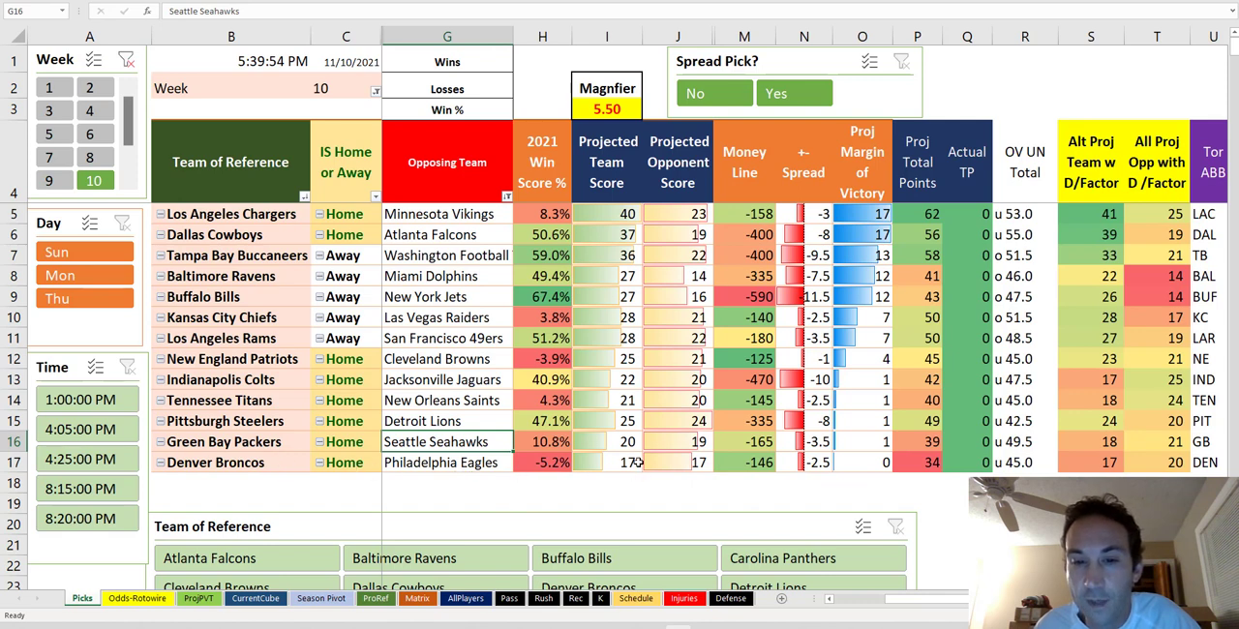
pyautogui.moveTo(639, 464); pyautogui.dragTo(685, 461)
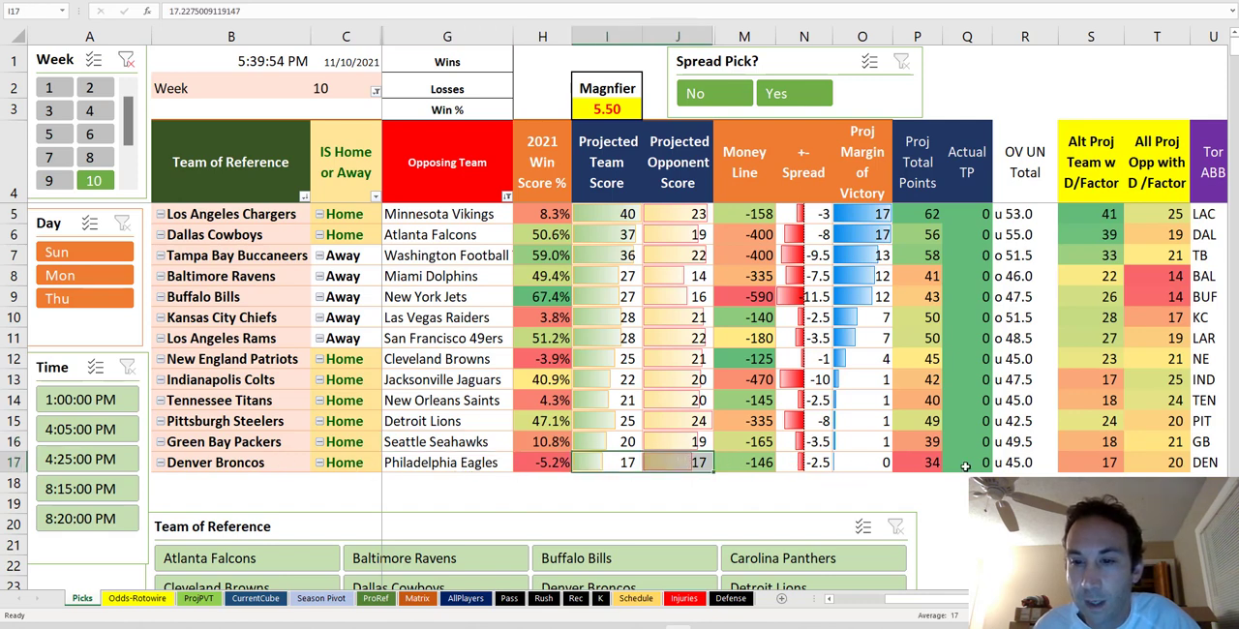
pyautogui.moveTo(1082, 457); pyautogui.dragTo(1133, 461)
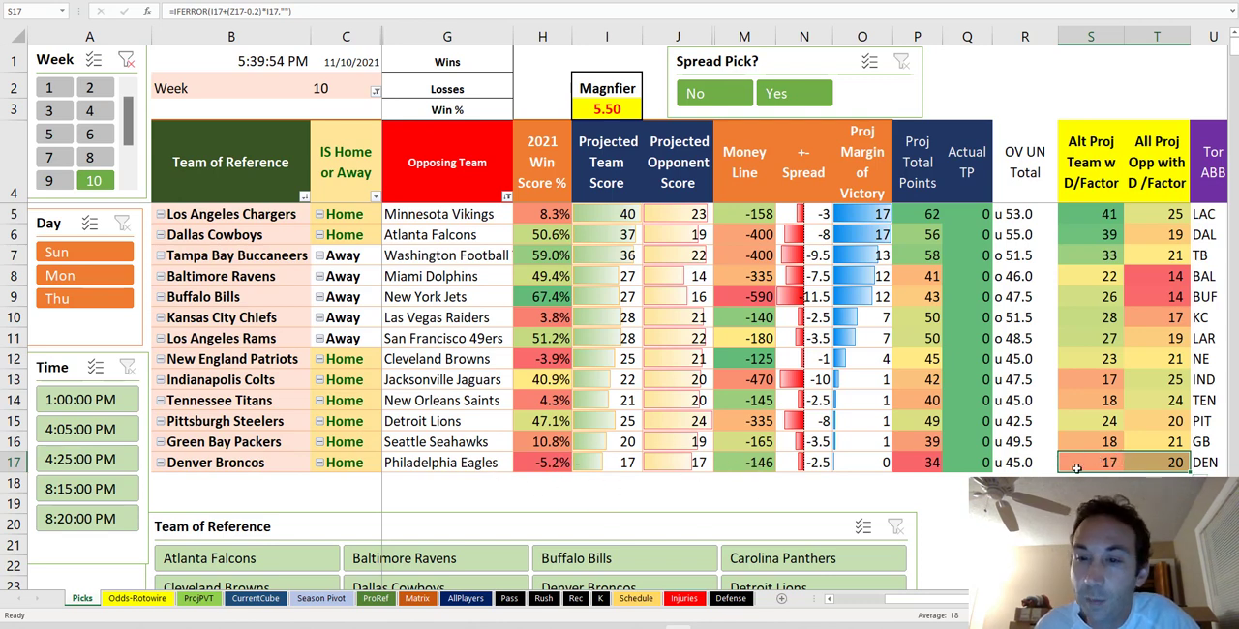
pyautogui.click(801, 465)
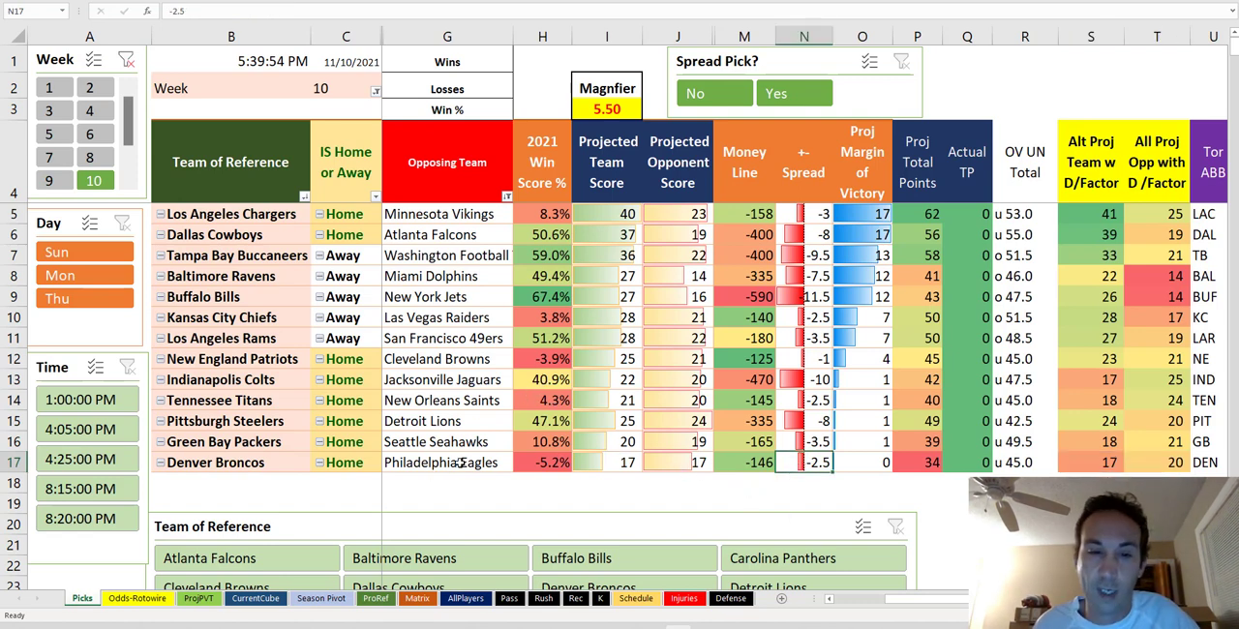
pyautogui.click(454, 464)
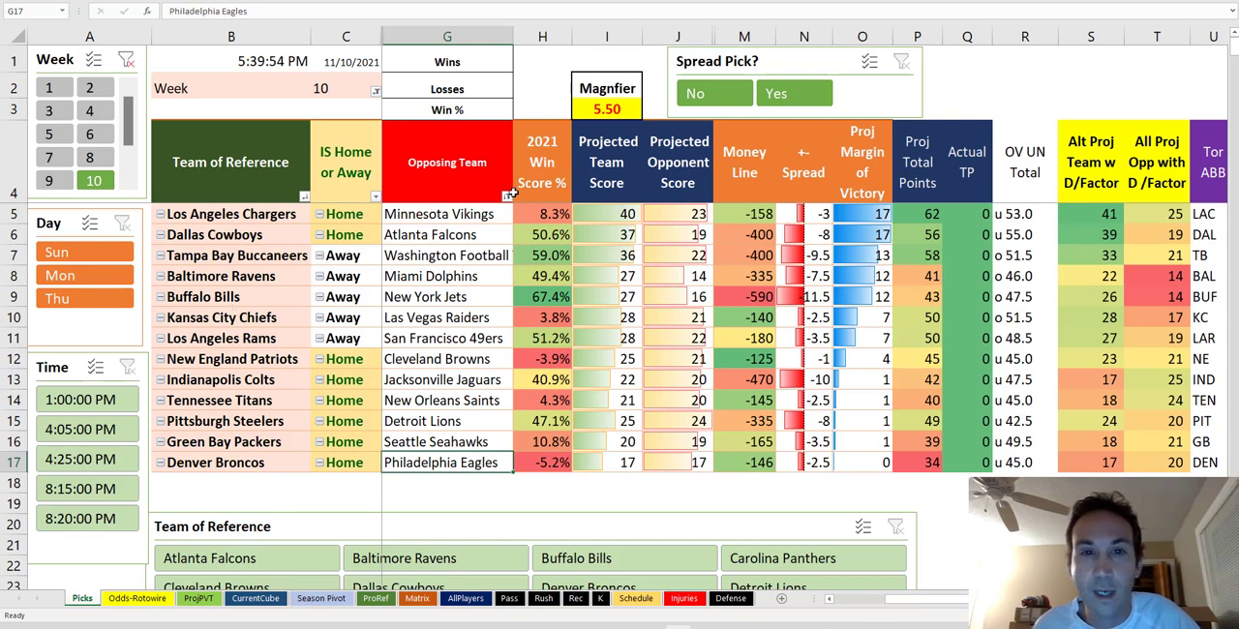
pyautogui.moveTo(481, 215); pyautogui.dragTo(455, 464)
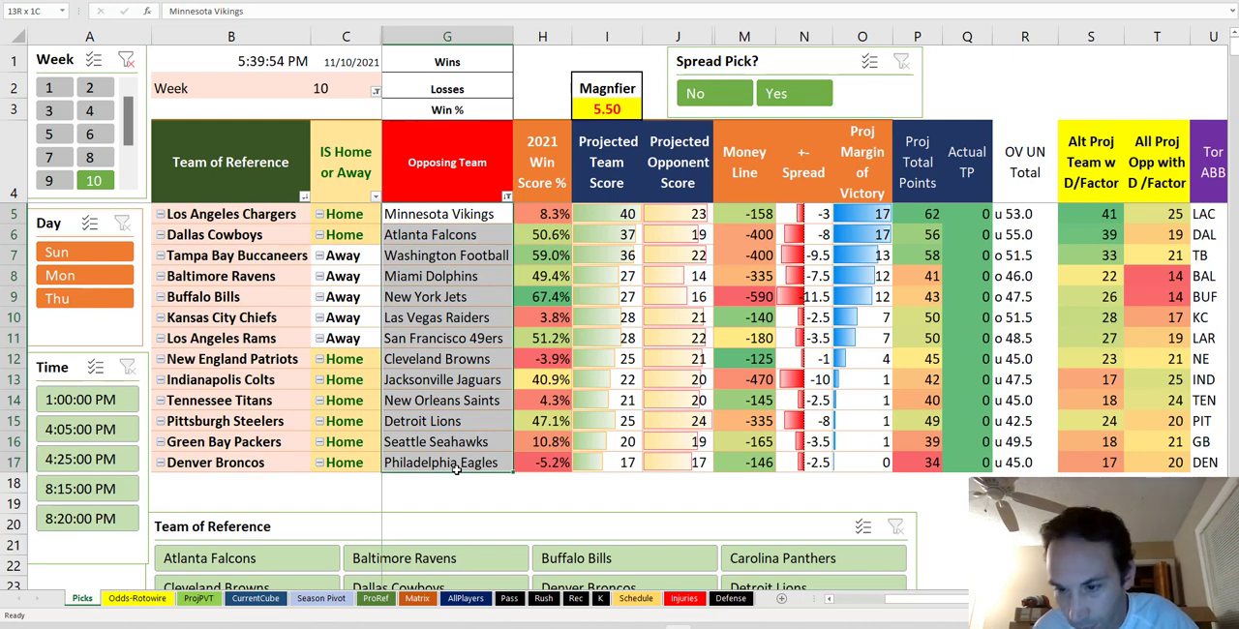
# - Check the Carolina Panthers odds row on Odds-Rotowire, then go to the ProjPVT pivot
pyautogui.click(138, 598)
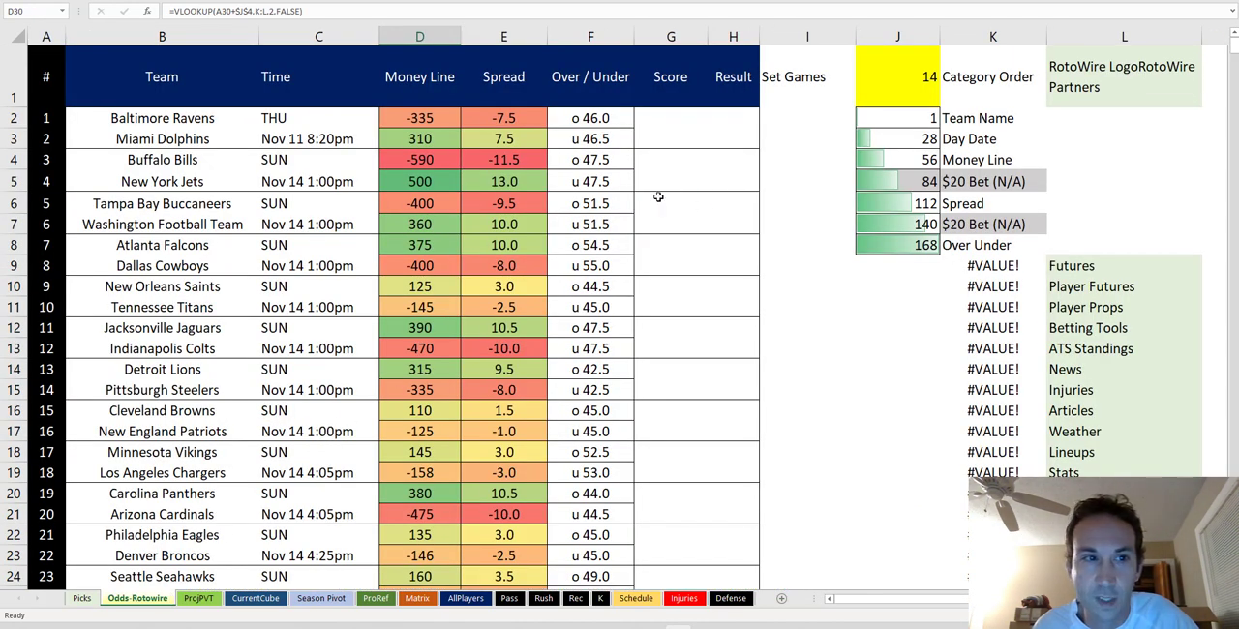
pyautogui.scroll(-1, 468, 288)
pyautogui.scroll(-1, 468, 288)
pyautogui.scroll(-1, 466, 289)
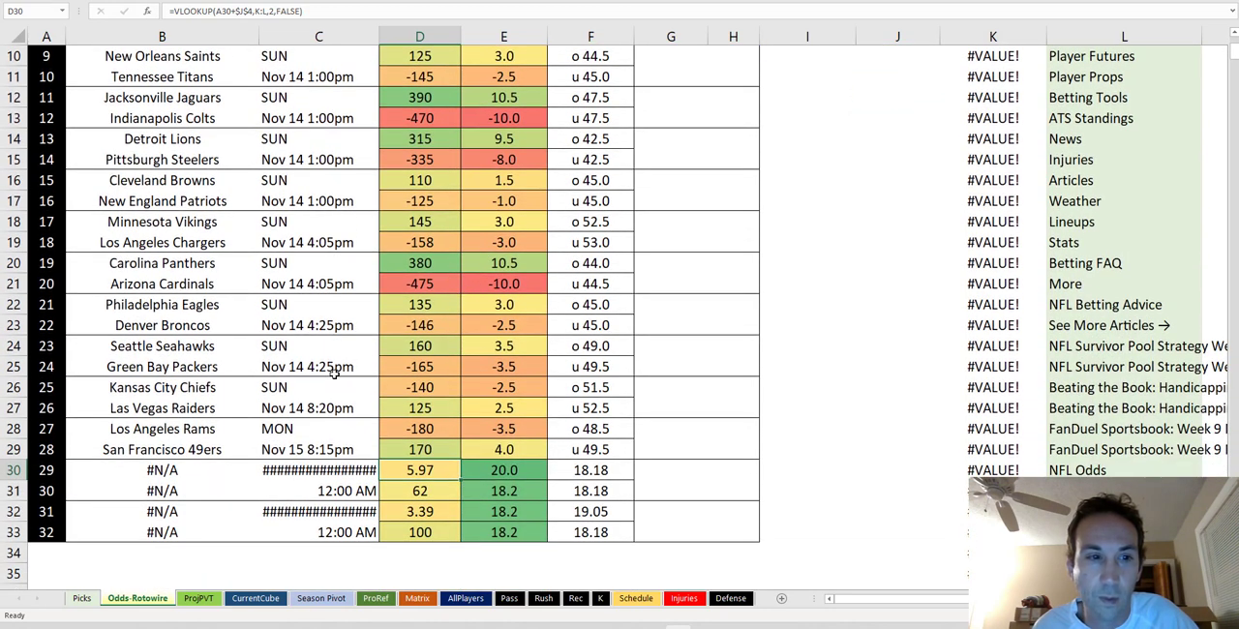
pyautogui.click(168, 268)
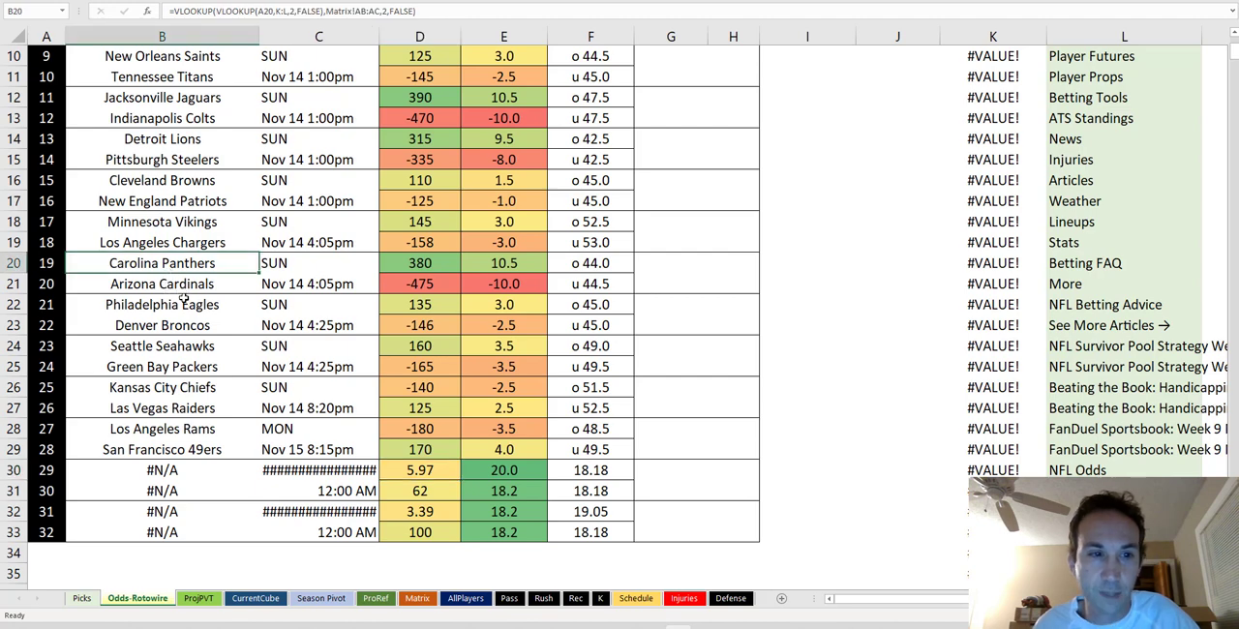
pyautogui.click(208, 598)
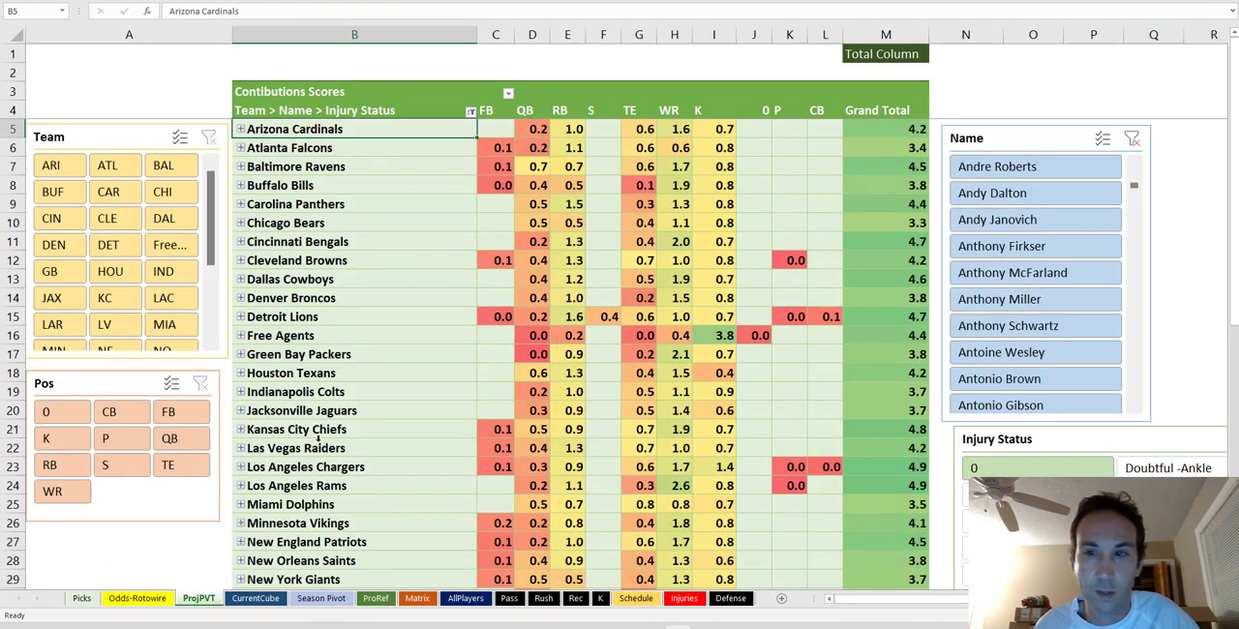
# - Clear the Opposing Team filter on Picks and select the Team of Reference column
pyautogui.click(83, 598)
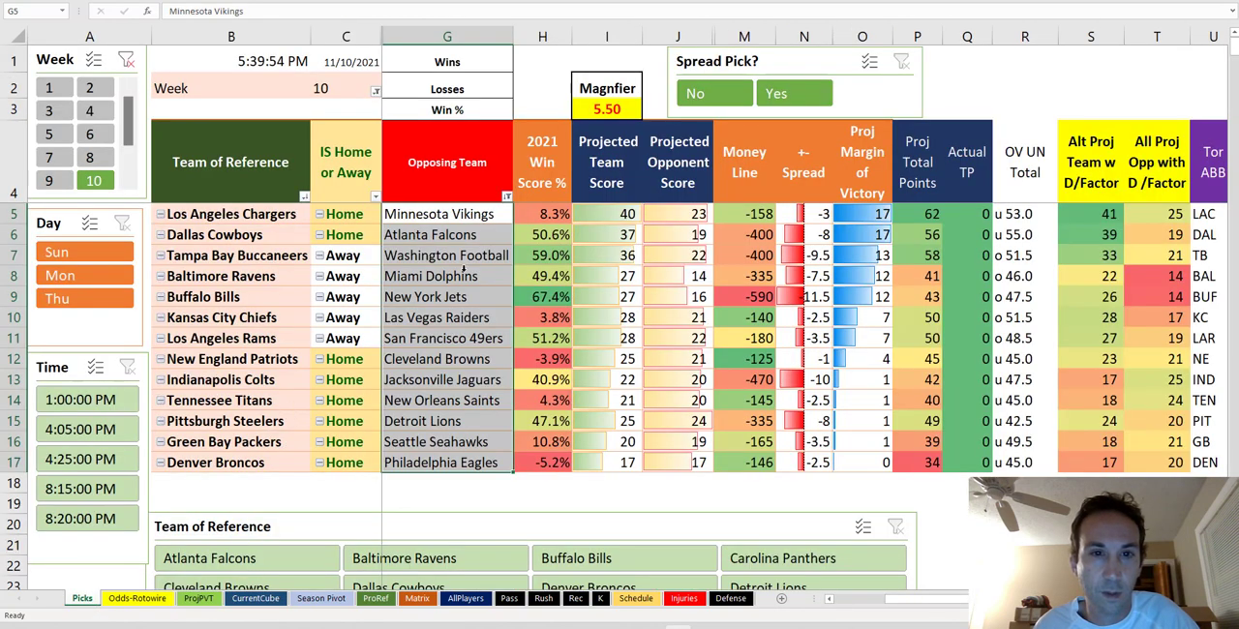
pyautogui.click(506, 197)
pyautogui.click(460, 274)
pyautogui.scroll(-2, 458, 270)
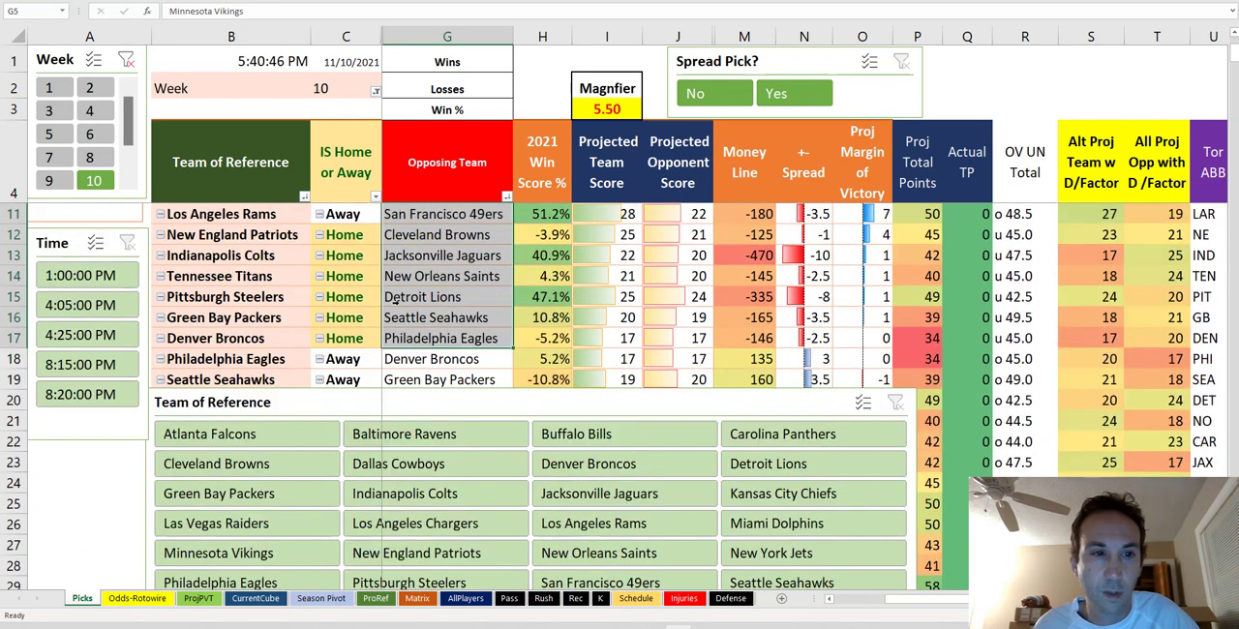
pyautogui.scroll(2, 395, 301)
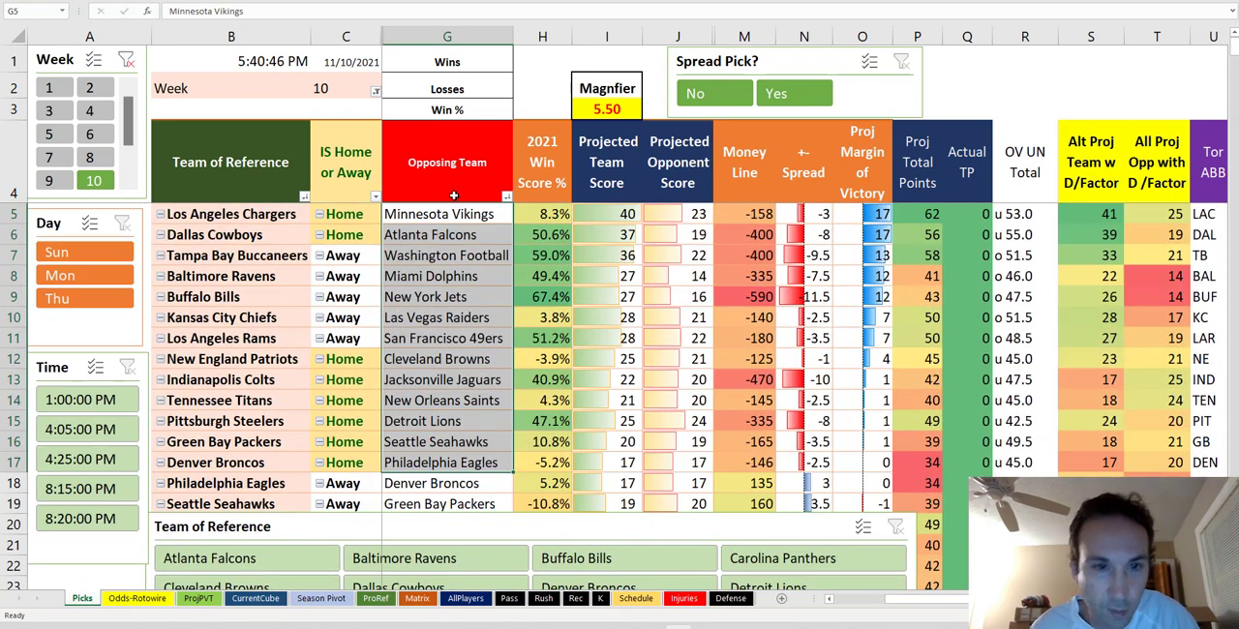
pyautogui.rightClick(453, 195)
pyautogui.click(234, 36)
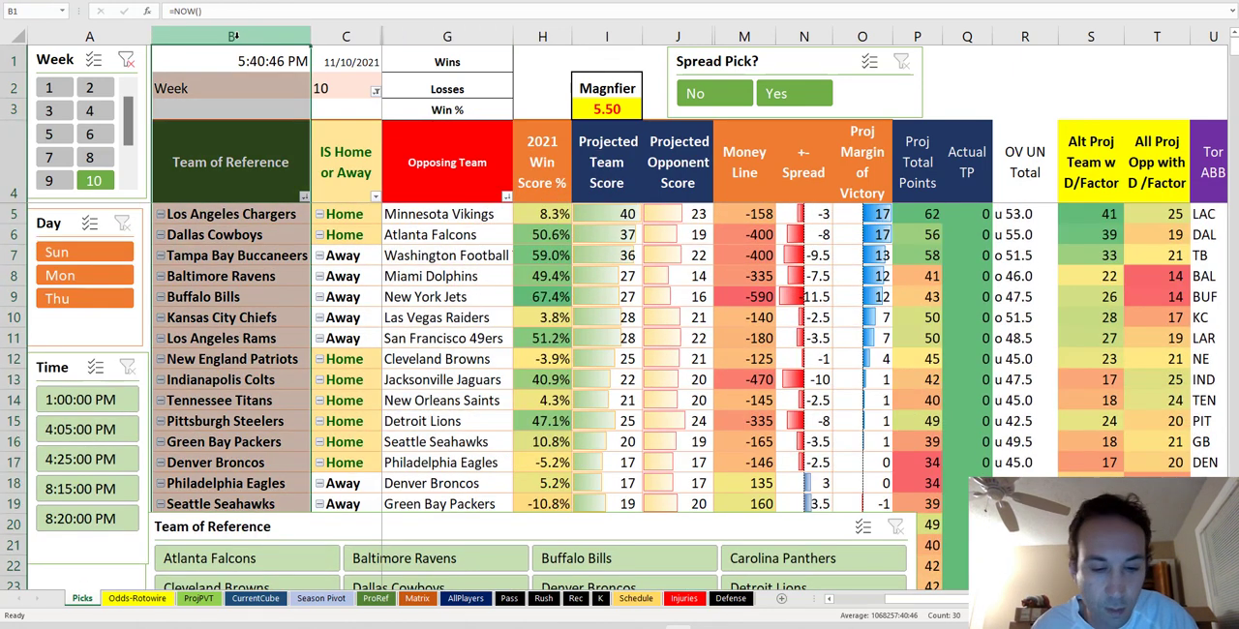
# - Find 'carolina' to reach the Panthers row, then go to the CurrentCube sheet
pyautogui.hotkey('ctrl', 'f')
pyautogui.write('carolina')
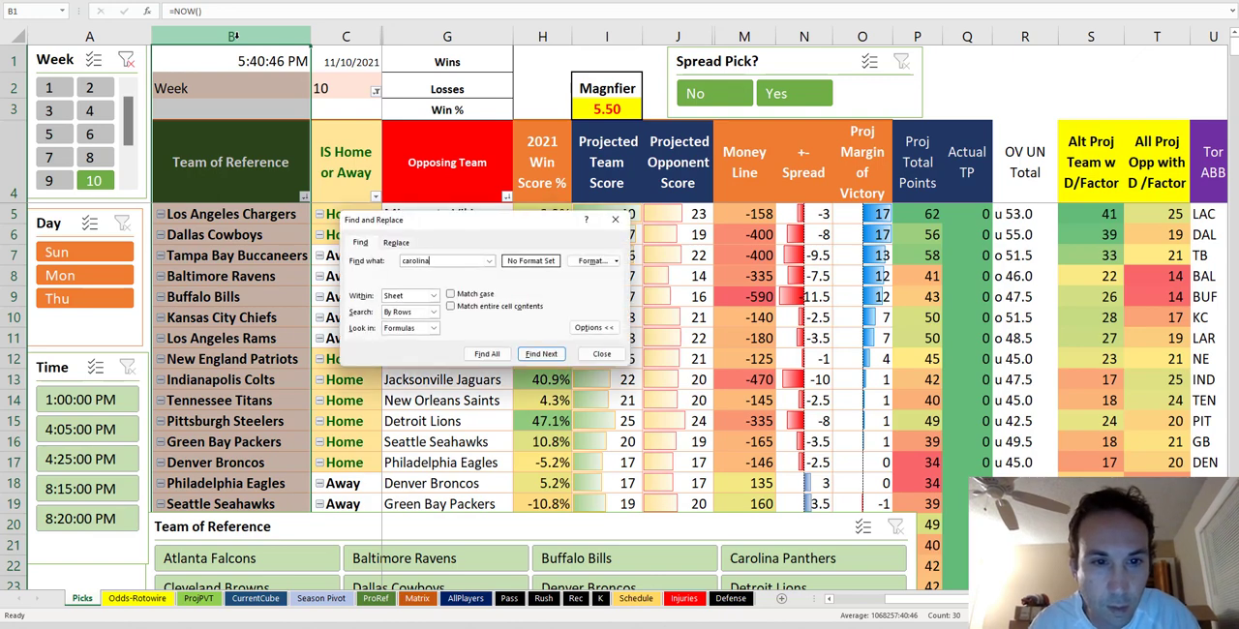
pyautogui.press('Return')
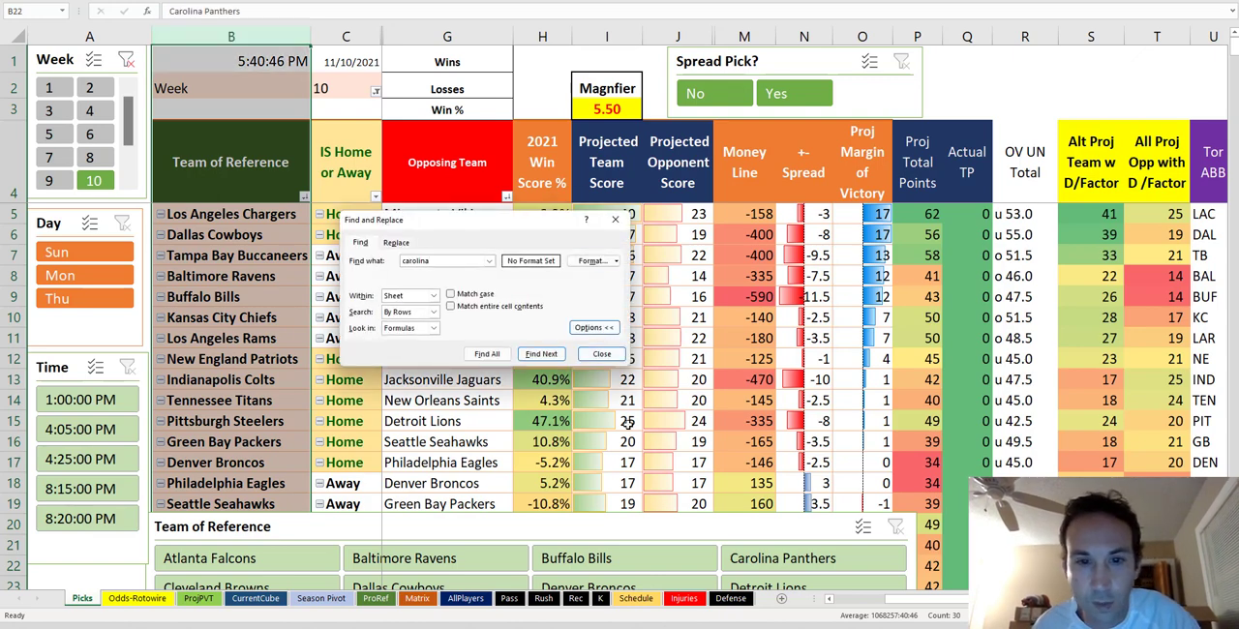
pyautogui.click(601, 353)
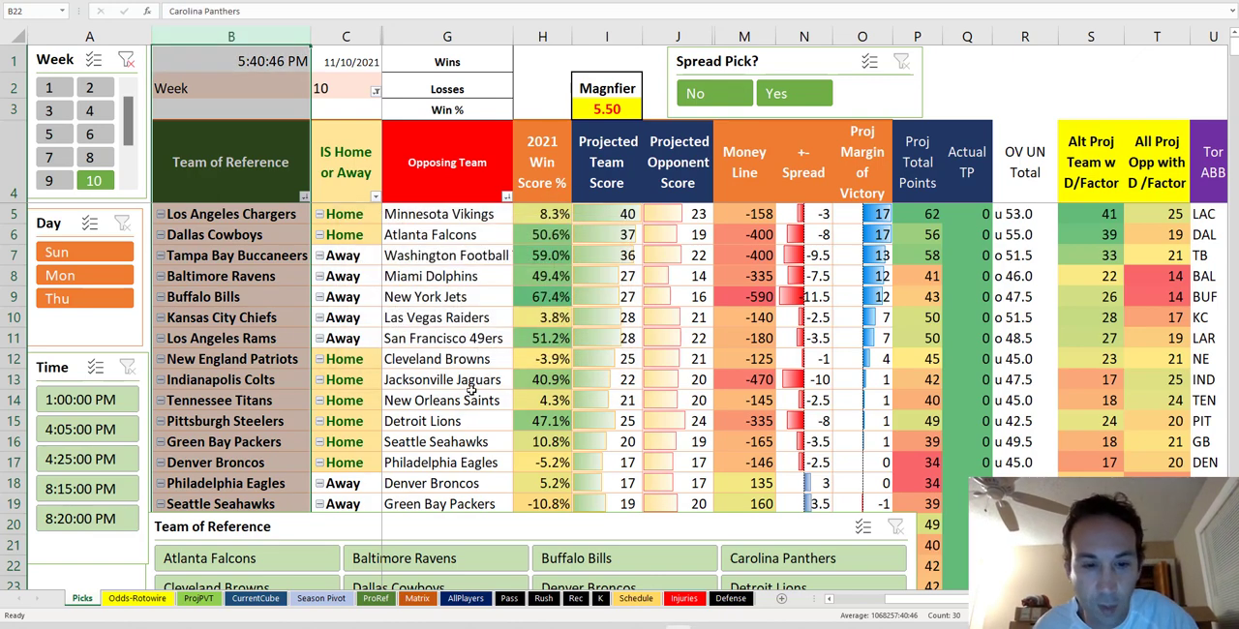
pyautogui.click(256, 598)
pyautogui.keyDown('ctrl'); pyautogui.scroll(1, 412, 476); pyautogui.keyUp('ctrl')
pyautogui.keyDown('ctrl'); pyautogui.scroll(2, 629, 421); pyautogui.keyUp('ctrl')
# - Select the Carolina Panthers vs Arizona Cardinals row in CurrentCube, then return to Picks
pyautogui.moveTo(692, 162); pyautogui.dragTo(764, 163)
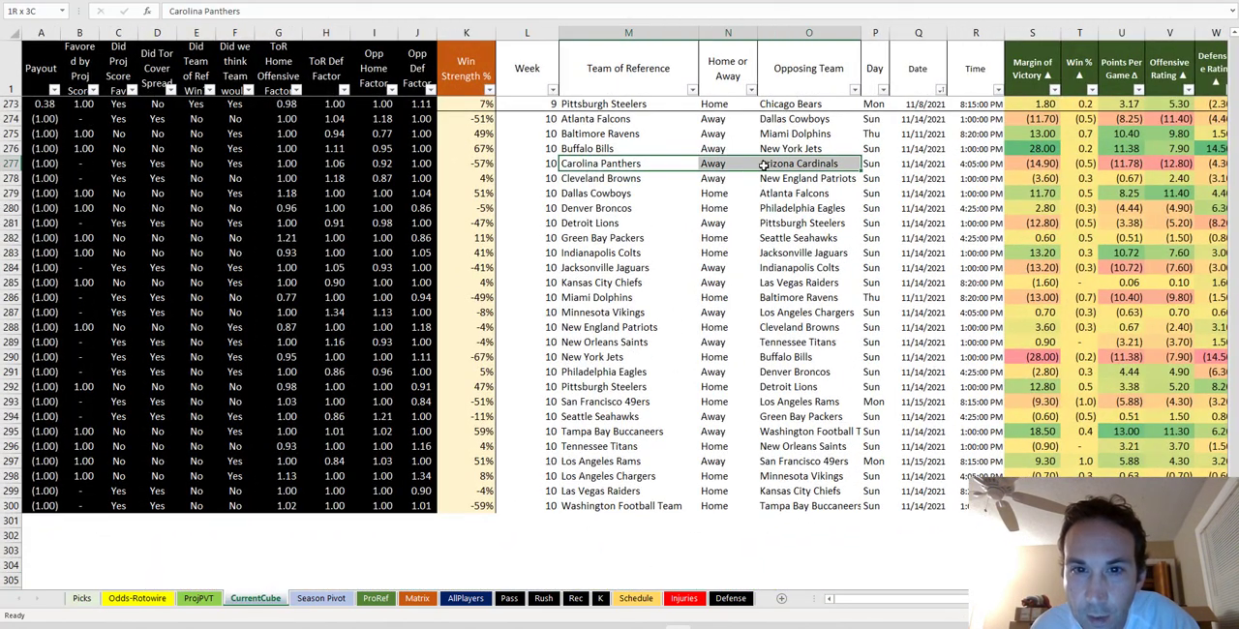
pyautogui.keyDown('ctrl'); pyautogui.scroll(-1, 766, 214); pyautogui.keyUp('ctrl')
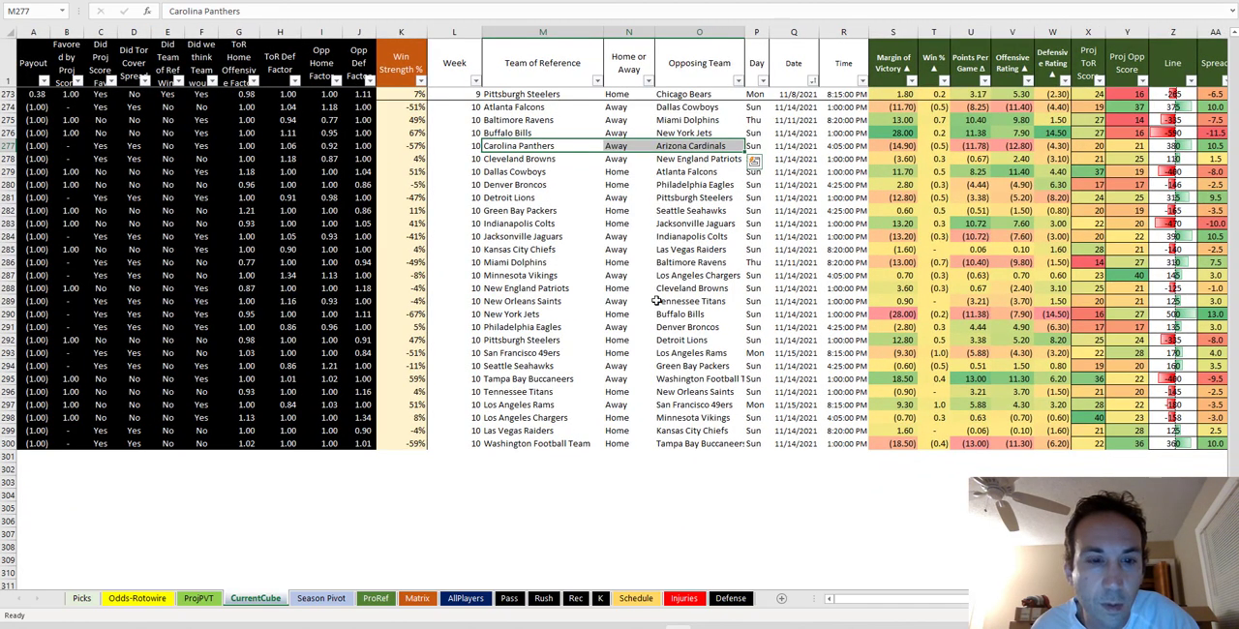
pyautogui.click(82, 598)
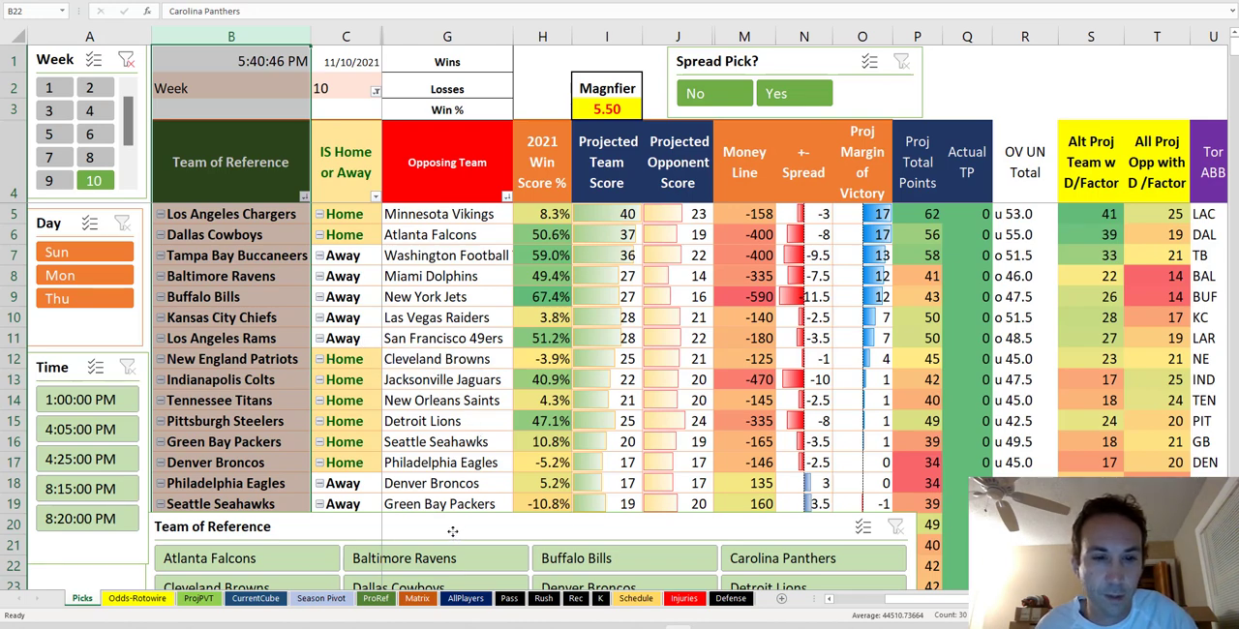
# - Move the Team of Reference slicer over the table and select column B to search
pyautogui.moveTo(455, 520); pyautogui.dragTo(765, 268)
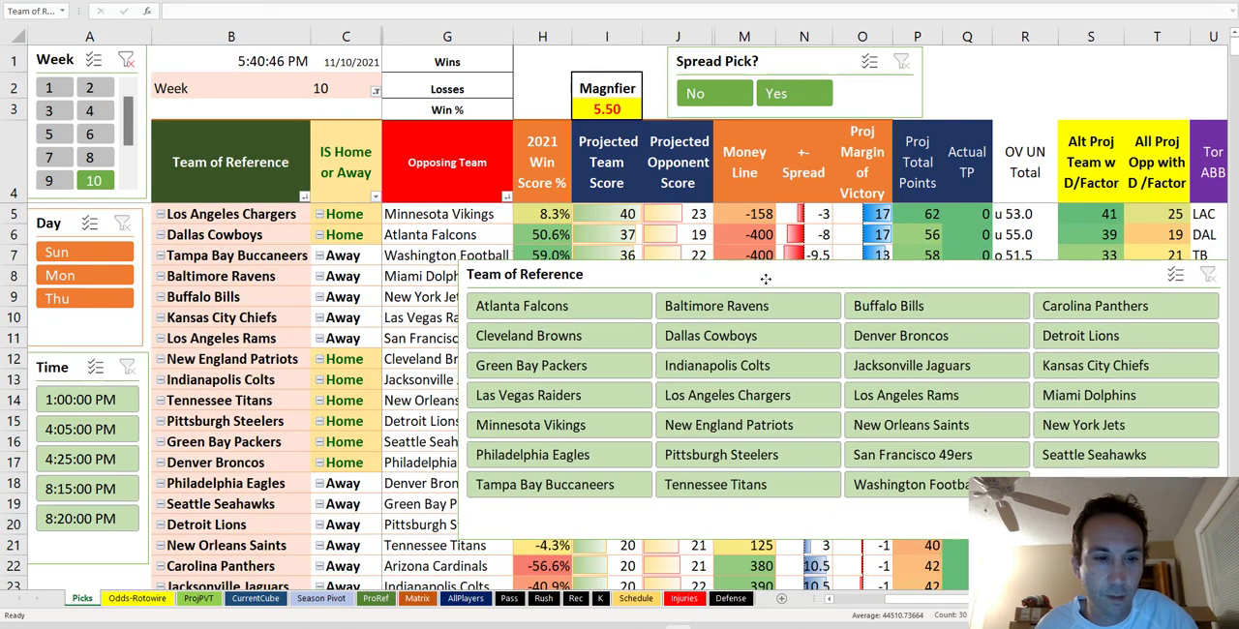
pyautogui.click(258, 567)
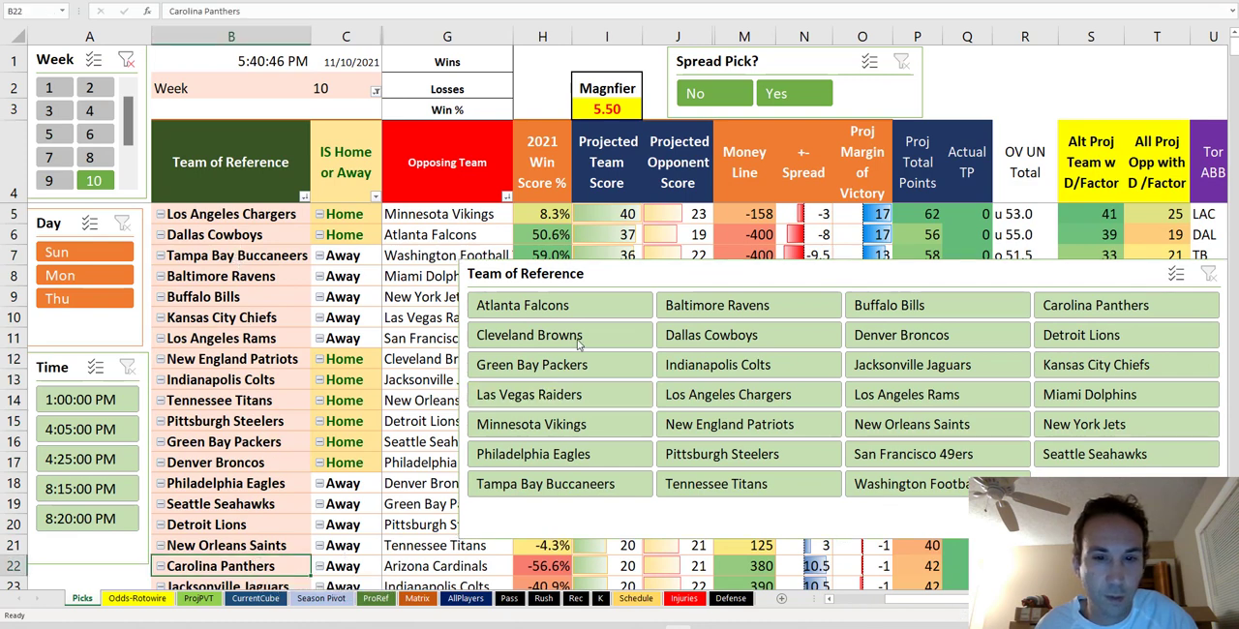
pyautogui.click(556, 87)
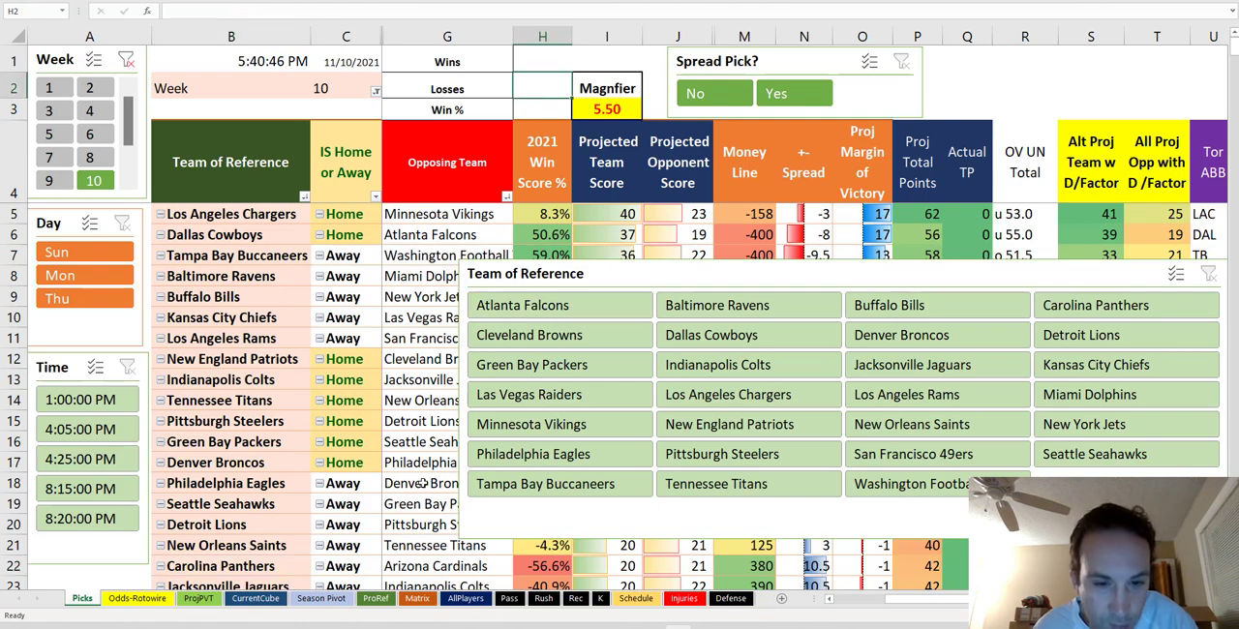
pyautogui.keyDown('ctrl'); pyautogui.scroll(-1, 341, 362); pyautogui.keyUp('ctrl')
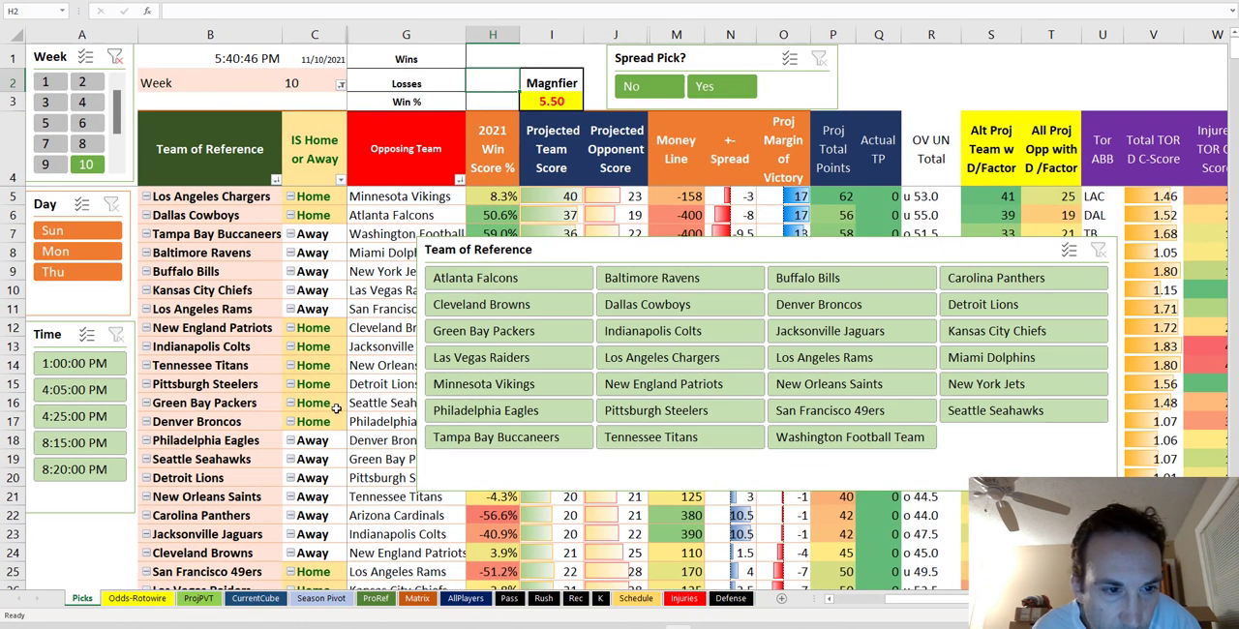
pyautogui.scroll(-1, 336, 412)
pyautogui.scroll(-1, 337, 412)
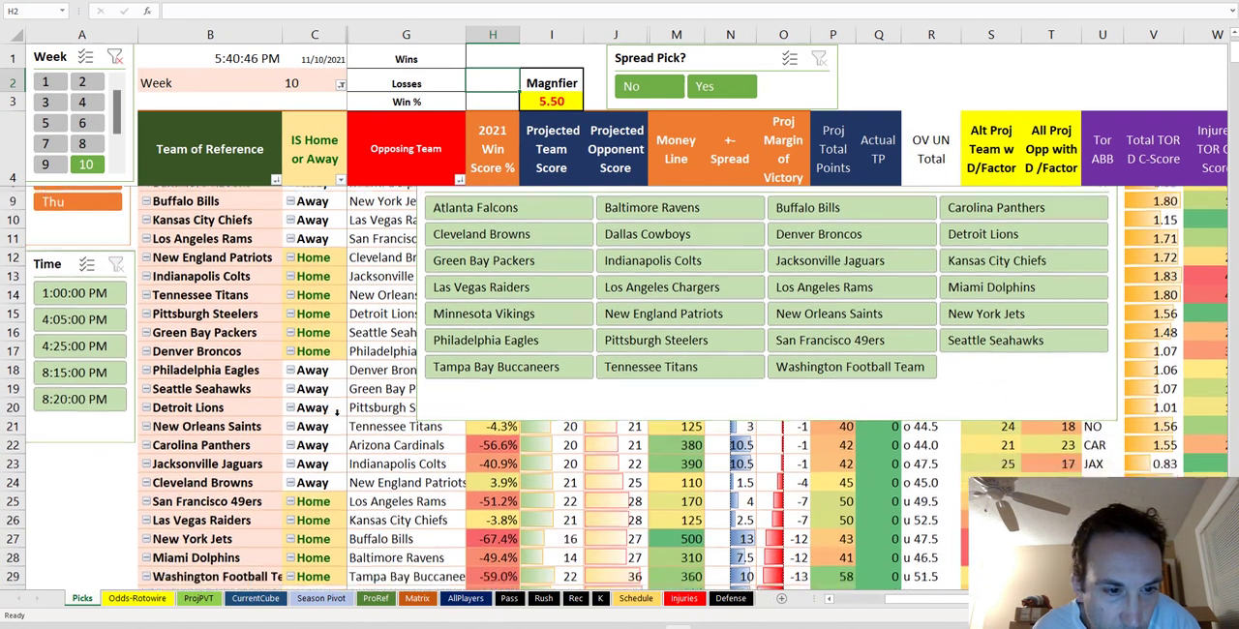
pyautogui.scroll(-1, 336, 411)
pyautogui.scroll(3, 337, 412)
pyautogui.click(186, 34)
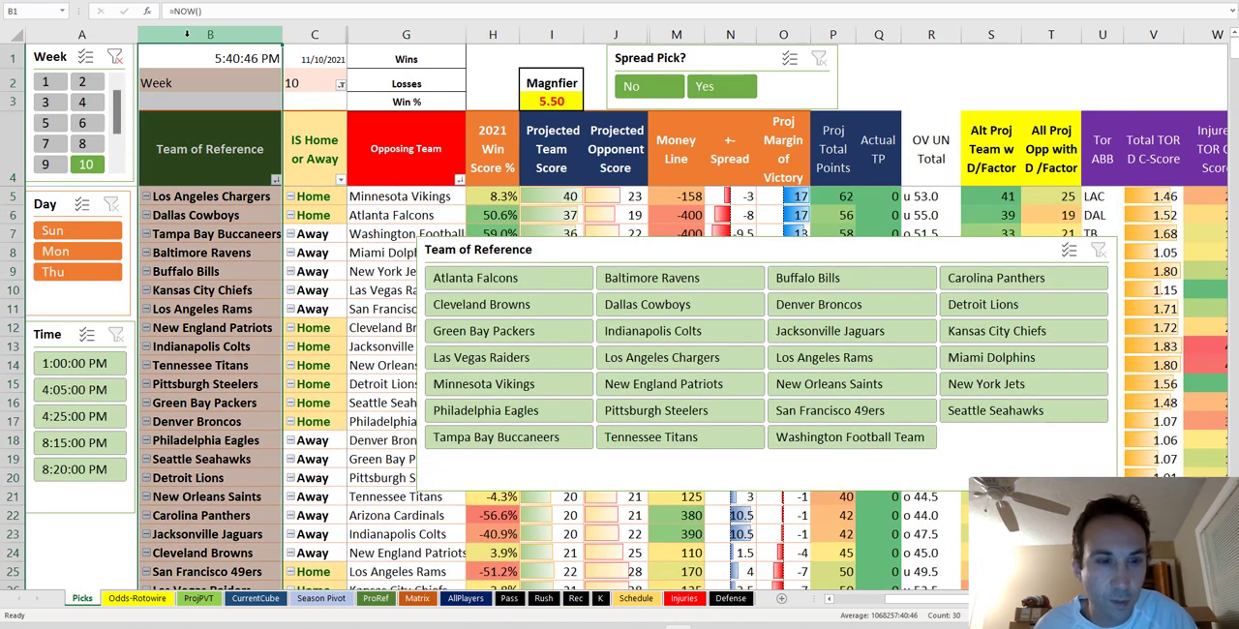
pyautogui.click(501, 70)
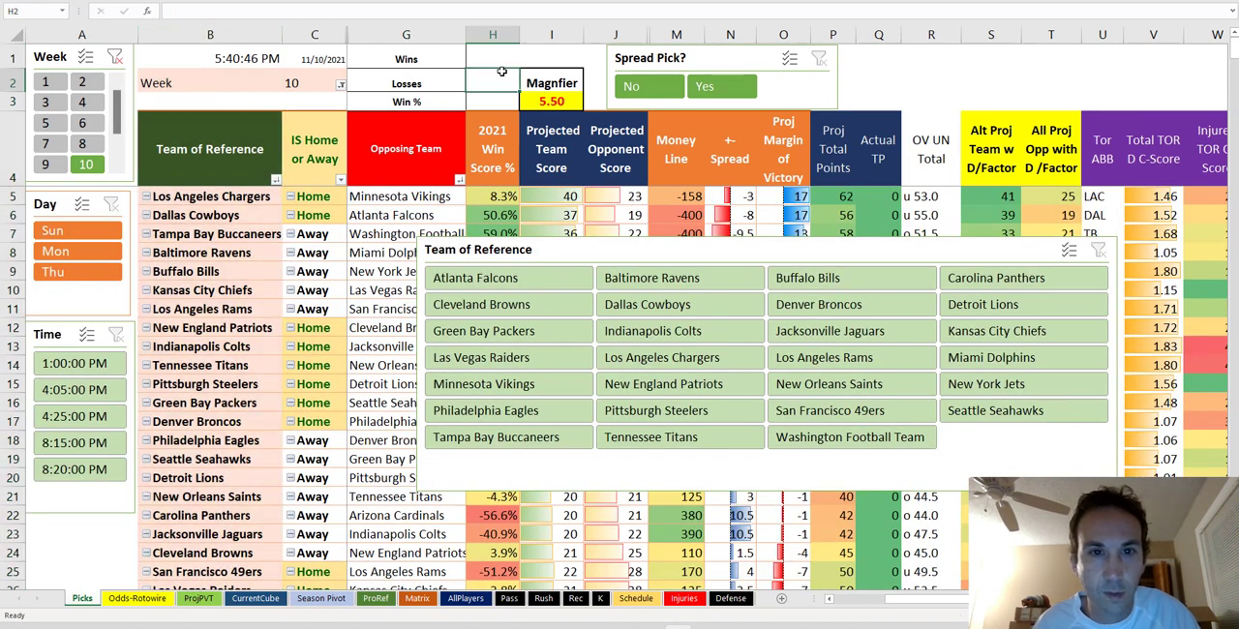
# - Find 'arizona' to reach the Cardinals cell, move the slicer aside, then go to CurrentCube
pyautogui.hotkey('ctrl', 'f')
pyautogui.write('ar')
pyautogui.press('BackSpace')
pyautogui.press('BackSpace')
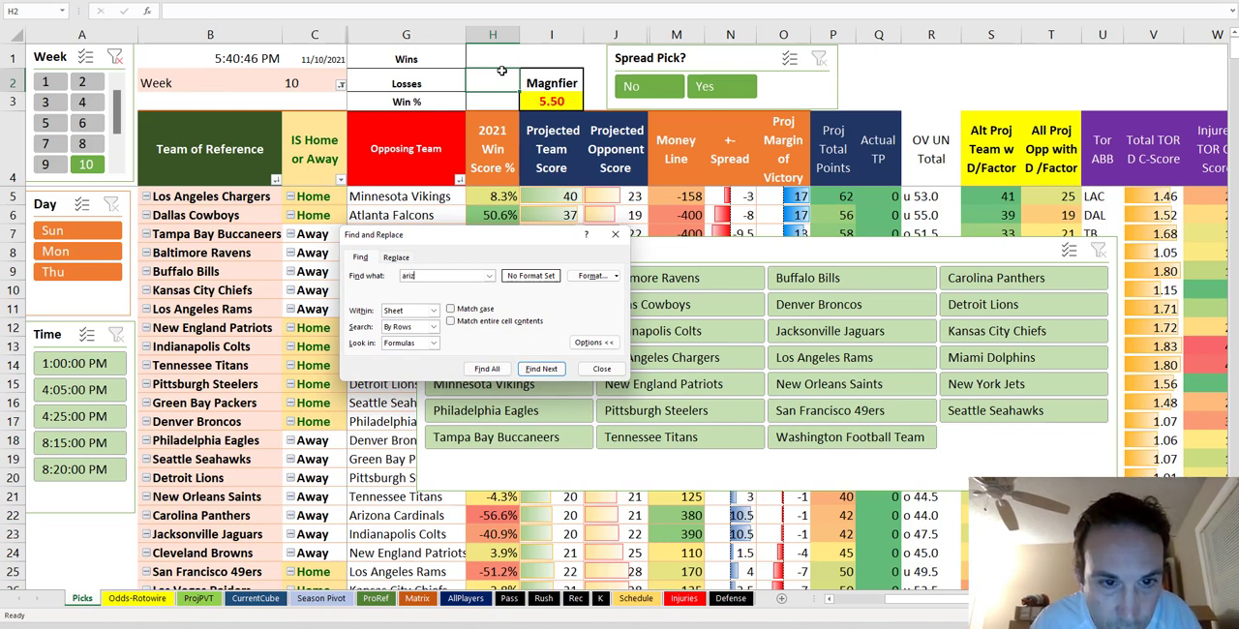
pyautogui.press('Return')
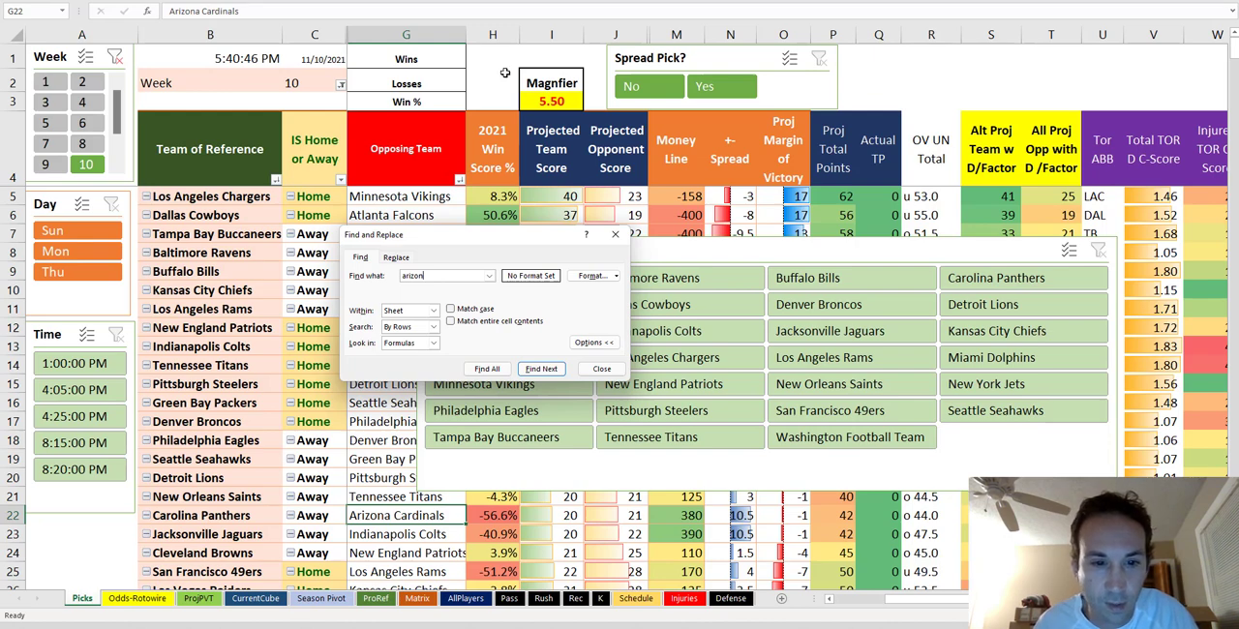
pyautogui.click(614, 234)
pyautogui.moveTo(997, 249)
pyautogui.mouseDown()
pyautogui.moveTo(1021, 395)
pyautogui.moveTo(1229, 254)
pyautogui.mouseUp()
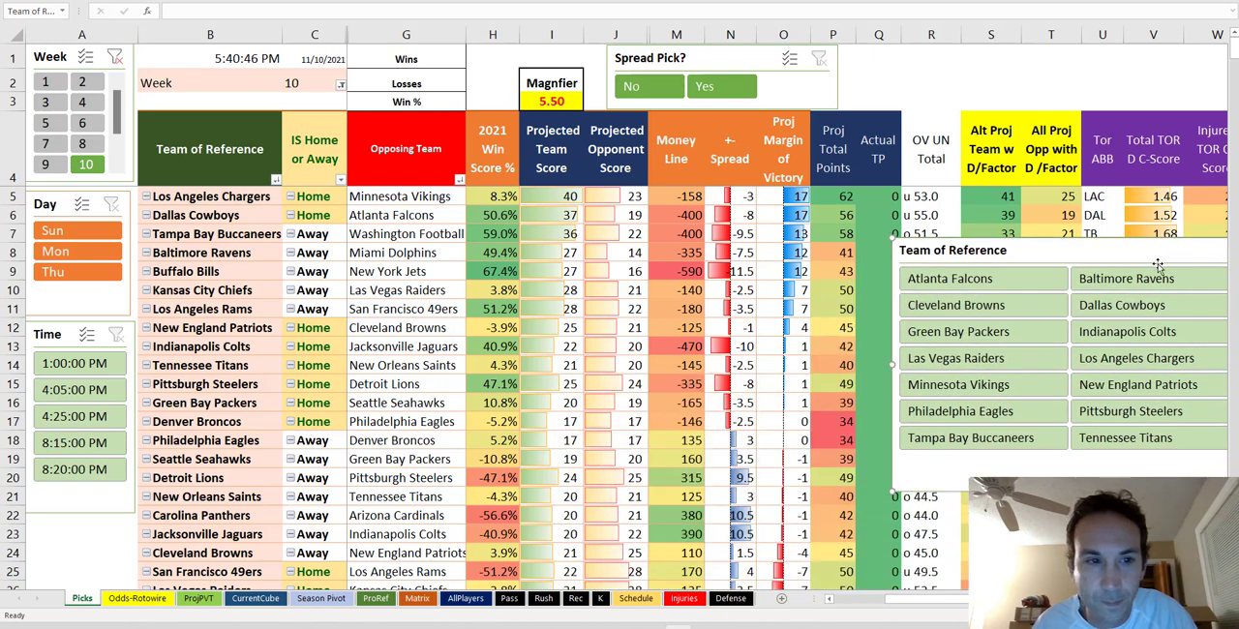
pyautogui.click(256, 598)
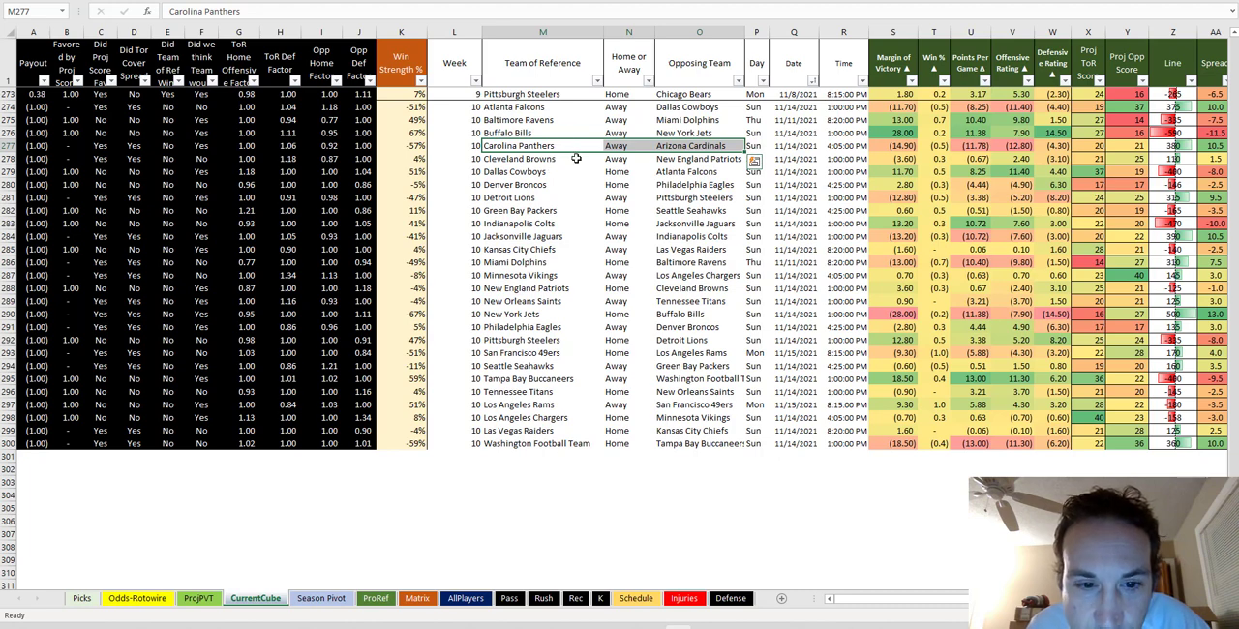
# - Copy the Arizona Cardinals game row from Season Pivot into CurrentCube row 301 as values
pyautogui.click(339, 602)
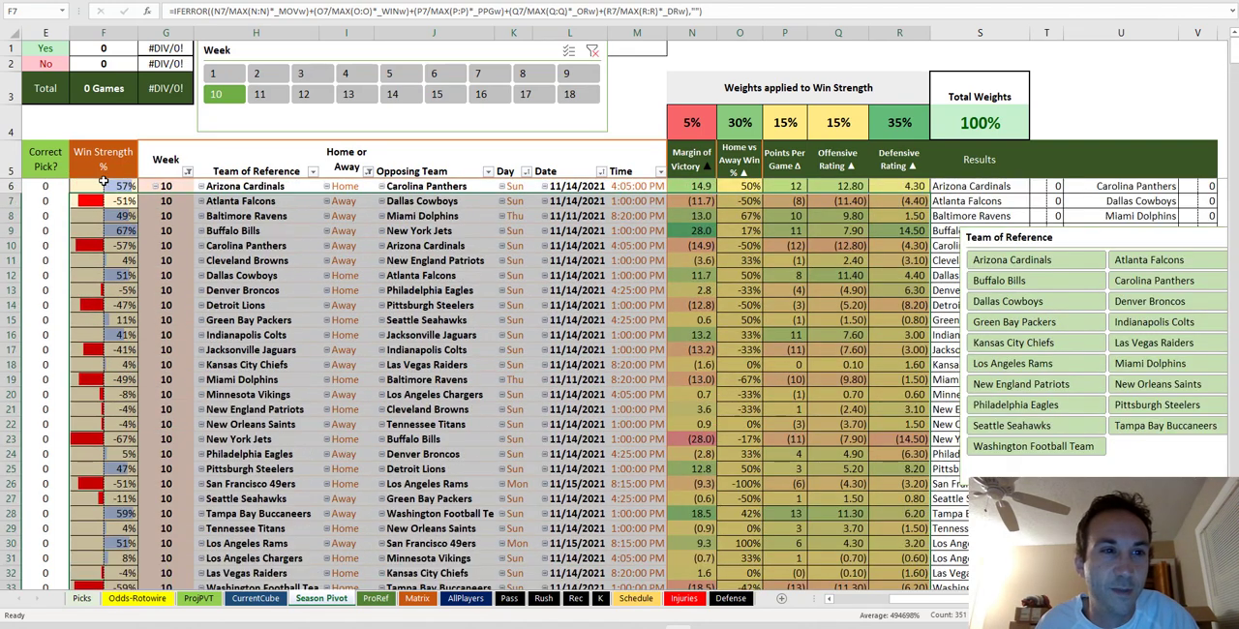
pyautogui.moveTo(97, 186); pyautogui.dragTo(920, 189)
pyautogui.hotkey('ctrl', 'c')
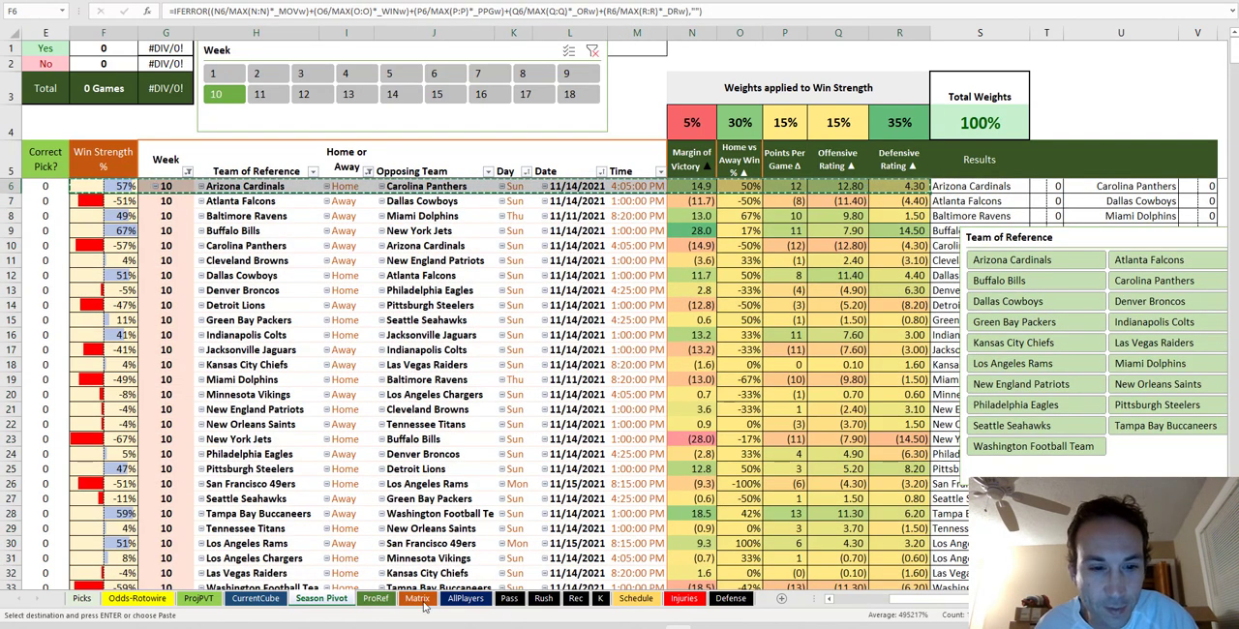
pyautogui.click(242, 600)
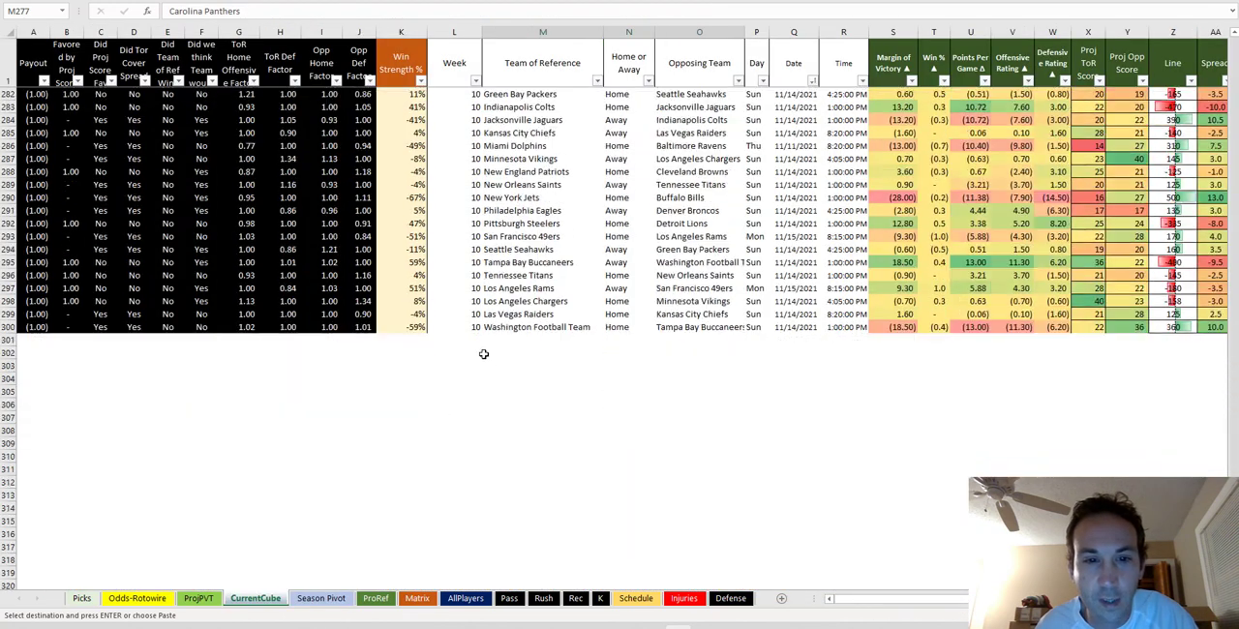
pyautogui.rightClick(471, 336)
pyautogui.click(531, 60)
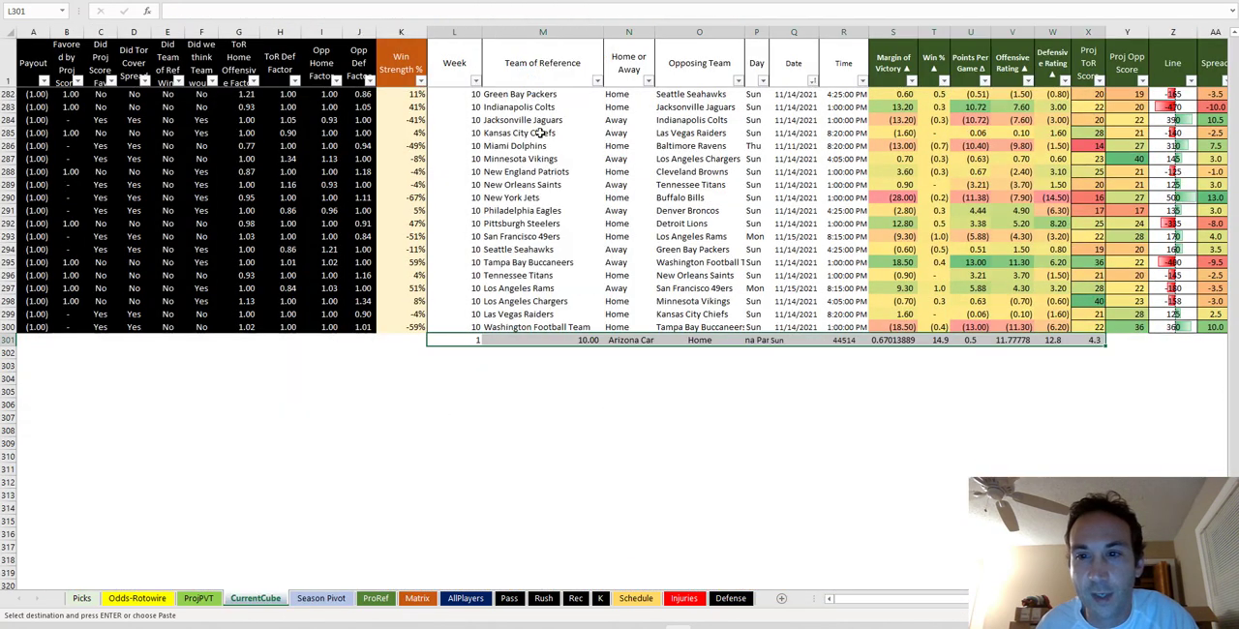
pyautogui.scroll(-1, 955, 421)
pyautogui.scroll(-1, 955, 421)
pyautogui.scroll(1, 1091, 304)
pyautogui.keyDown('ctrl'); pyautogui.scroll(-2, 1061, 306); pyautogui.keyUp('ctrl')
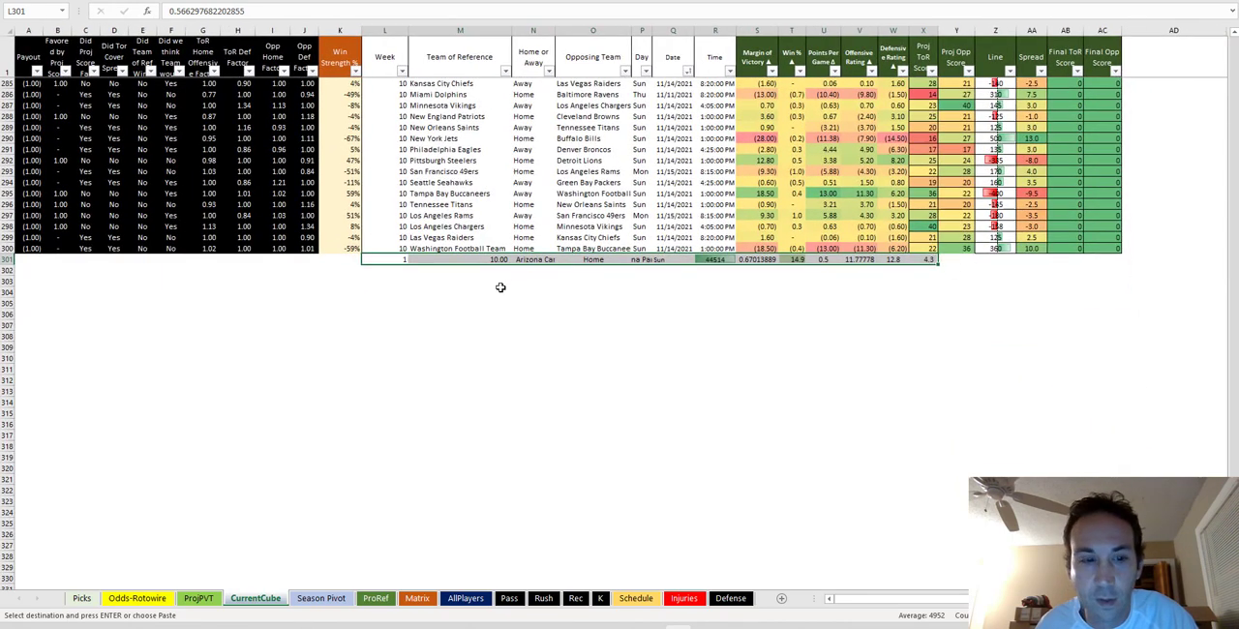
pyautogui.keyDown('ctrl'); pyautogui.scroll(2, 500, 287); pyautogui.keyUp('ctrl')
# - Paste the game data at K301 and fill the A–J and X–AC formulas down to row 301
pyautogui.click(414, 298)
pyautogui.rightClick(416, 300)
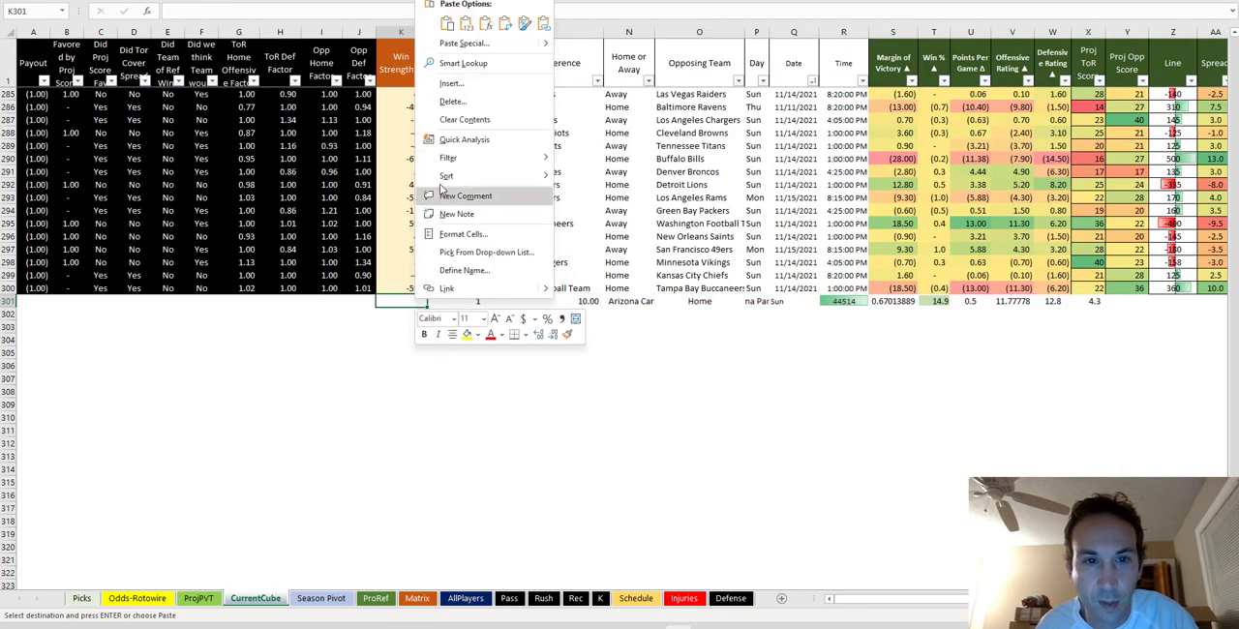
pyautogui.click(448, 24)
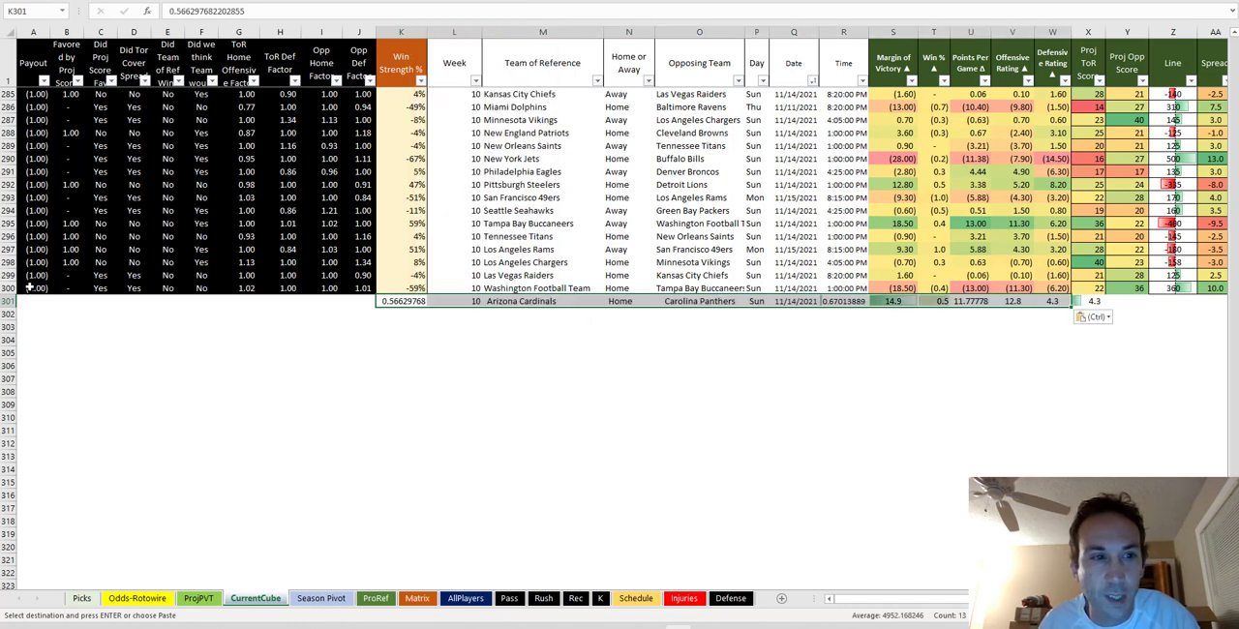
pyautogui.moveTo(29, 288)
pyautogui.mouseDown()
pyautogui.moveTo(366, 291)
pyautogui.moveTo(375, 303)
pyautogui.mouseUp()
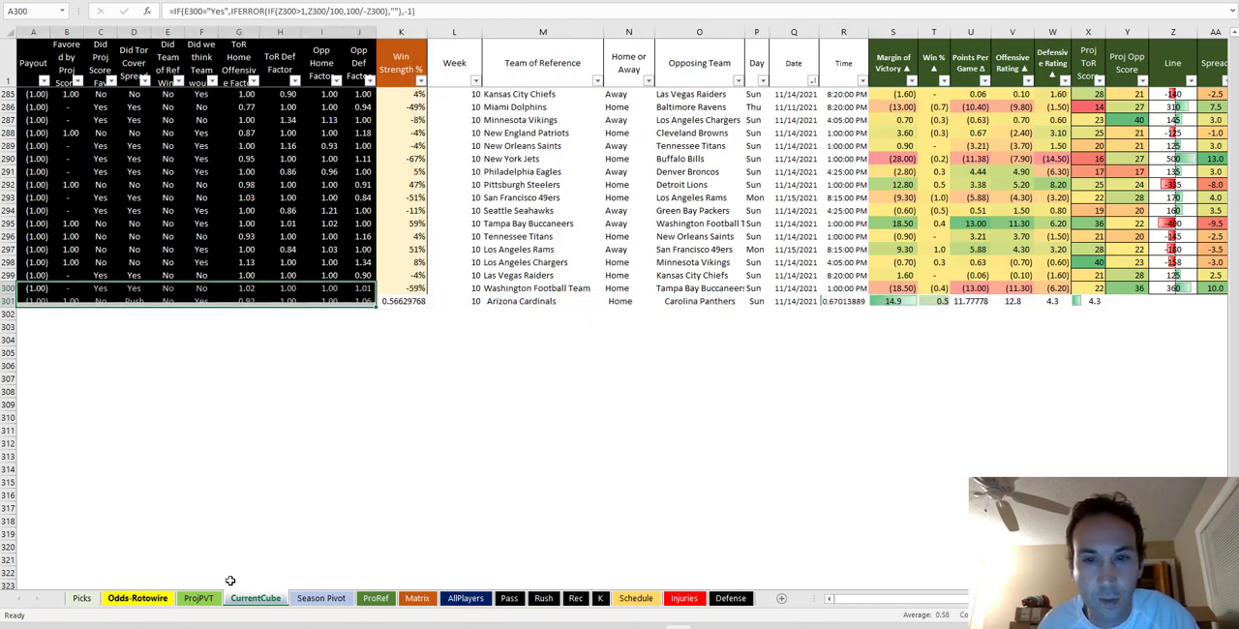
pyautogui.click(1125, 288)
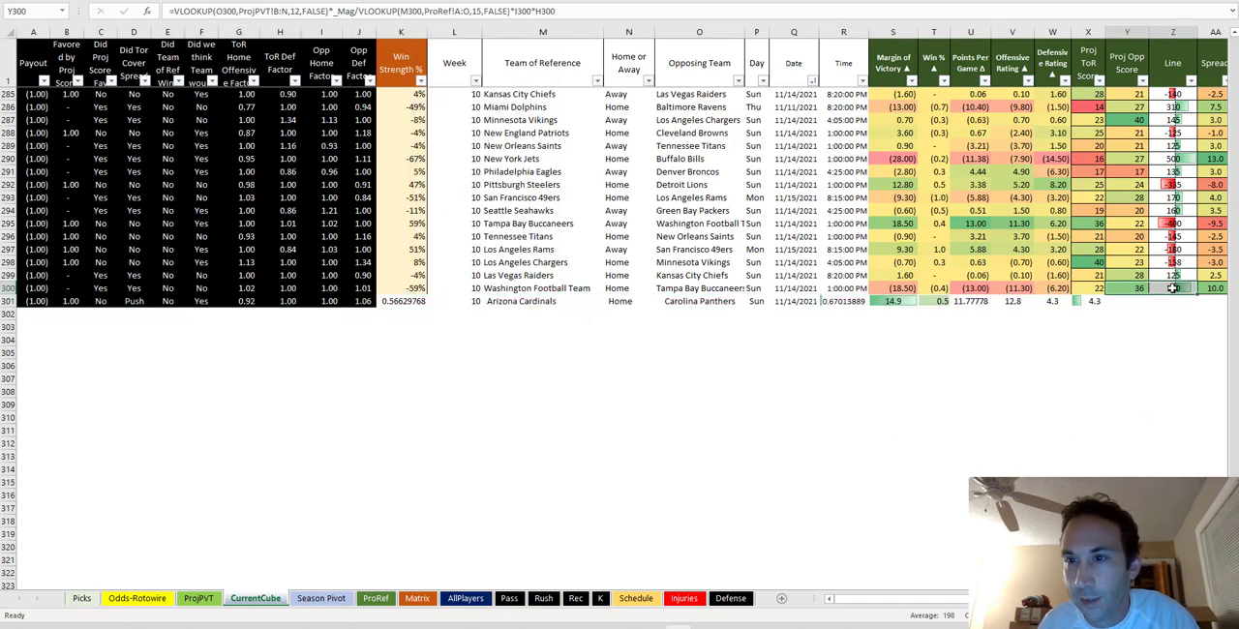
pyautogui.moveTo(1092, 288); pyautogui.dragTo(1234, 293)
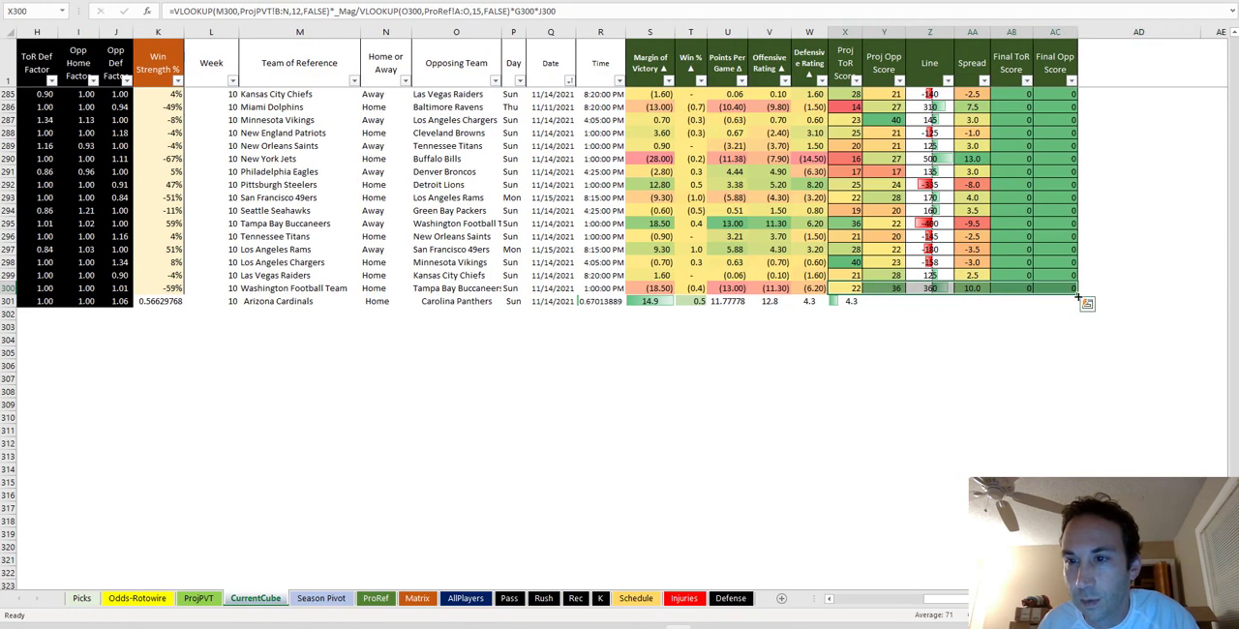
pyautogui.moveTo(1076, 294); pyautogui.dragTo(1005, 364)
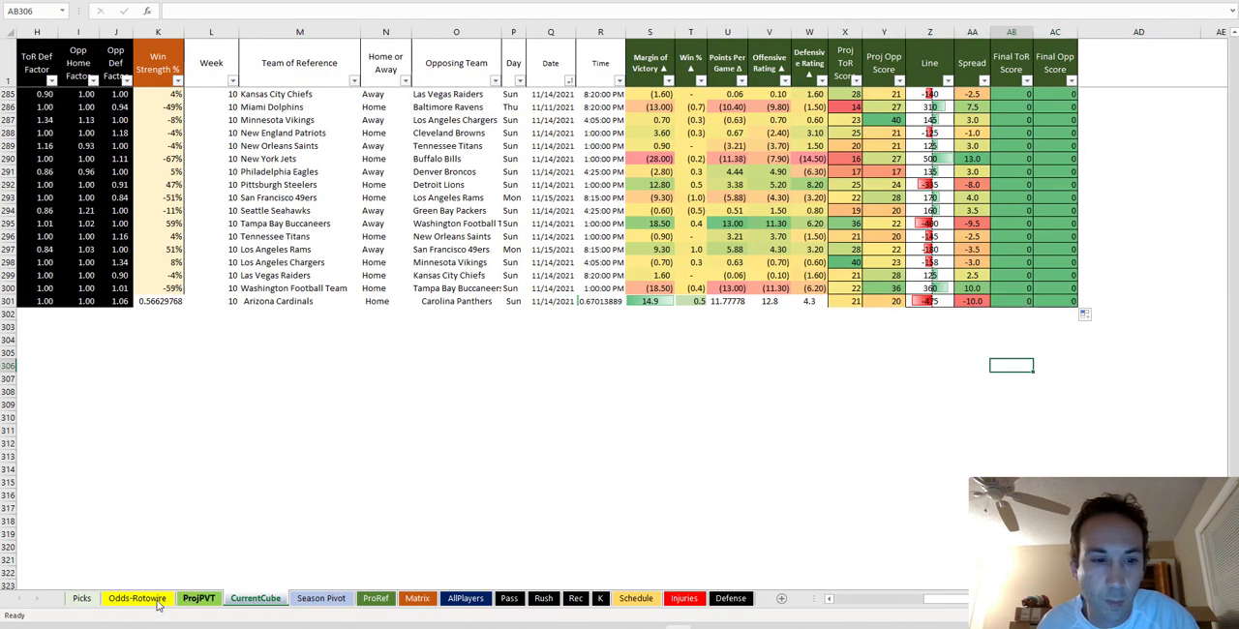
# - Refresh the Picks pivot table so the new Cardinals–Panthers game is included
pyautogui.click(81, 598)
pyautogui.rightClick(455, 276)
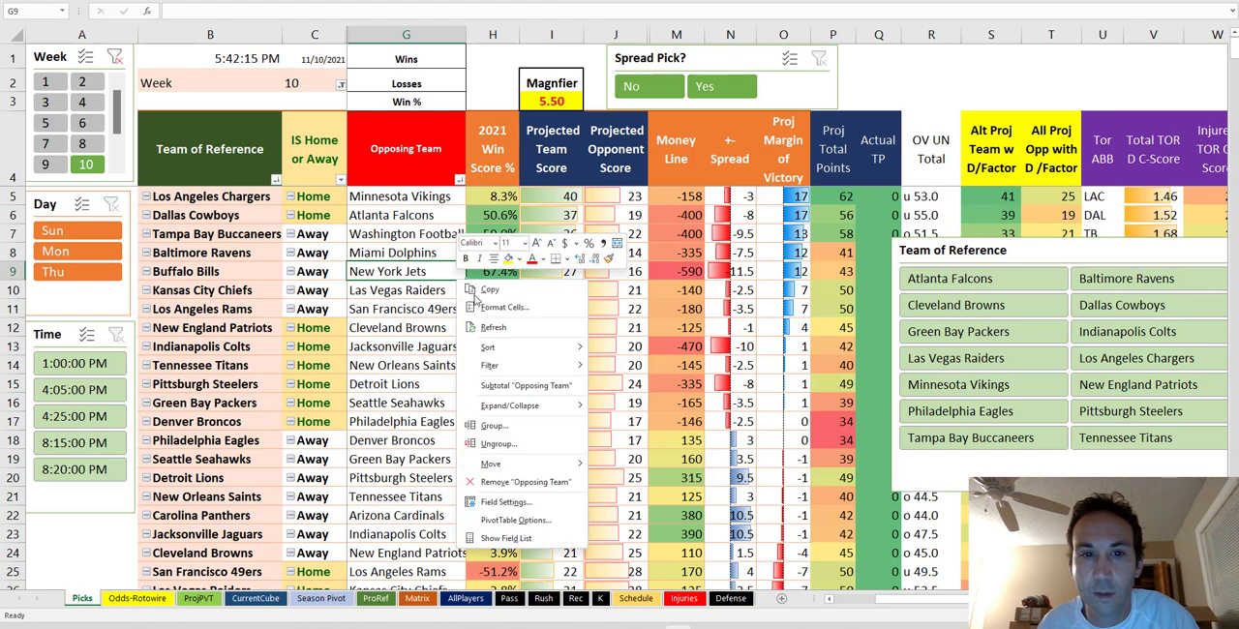
pyautogui.click(503, 328)
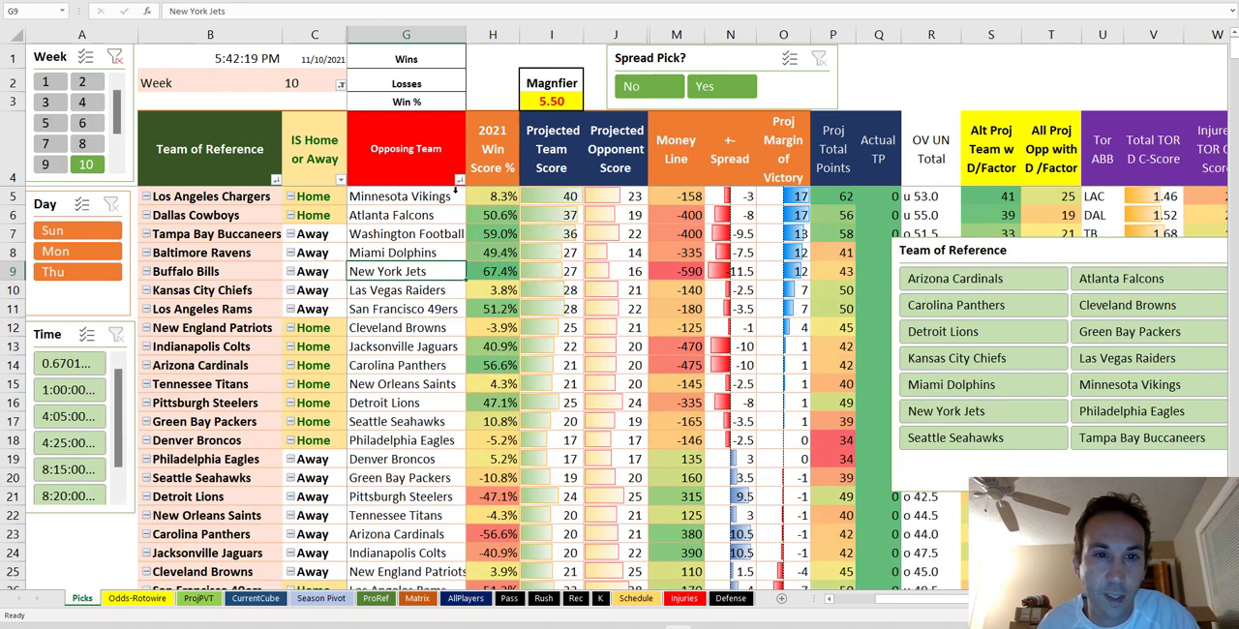
# - Filter Opposing Team to games with Proj Margin of Victory greater than 0
pyautogui.click(459, 181)
pyautogui.moveTo(332, 284)
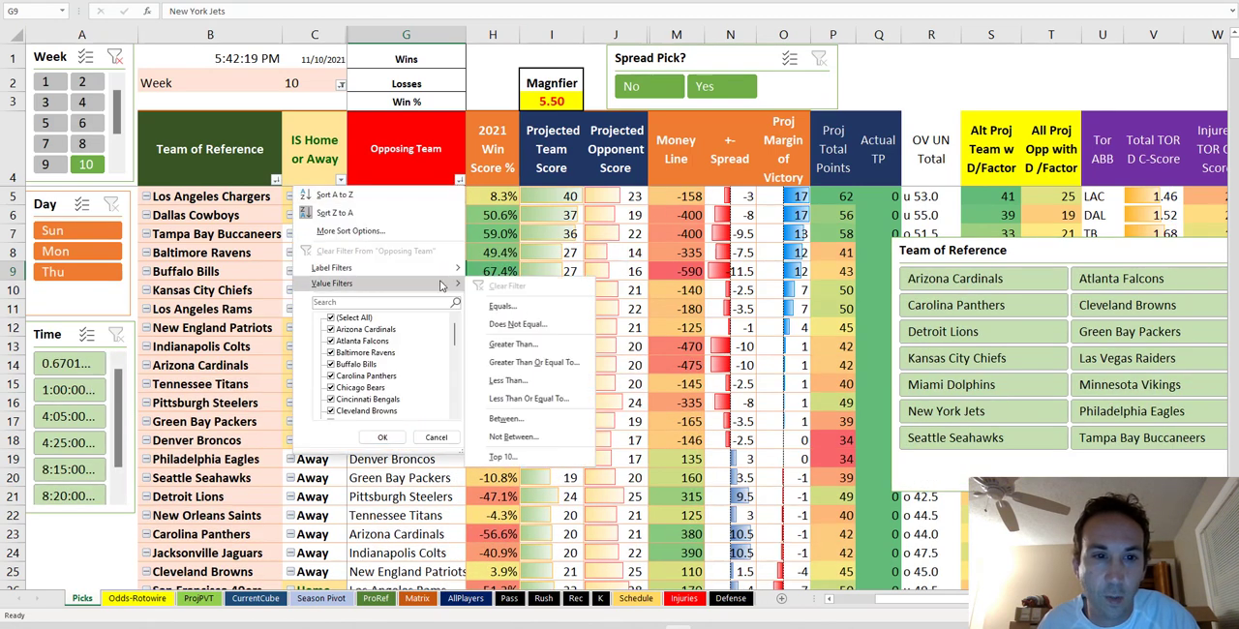
pyautogui.click(511, 344)
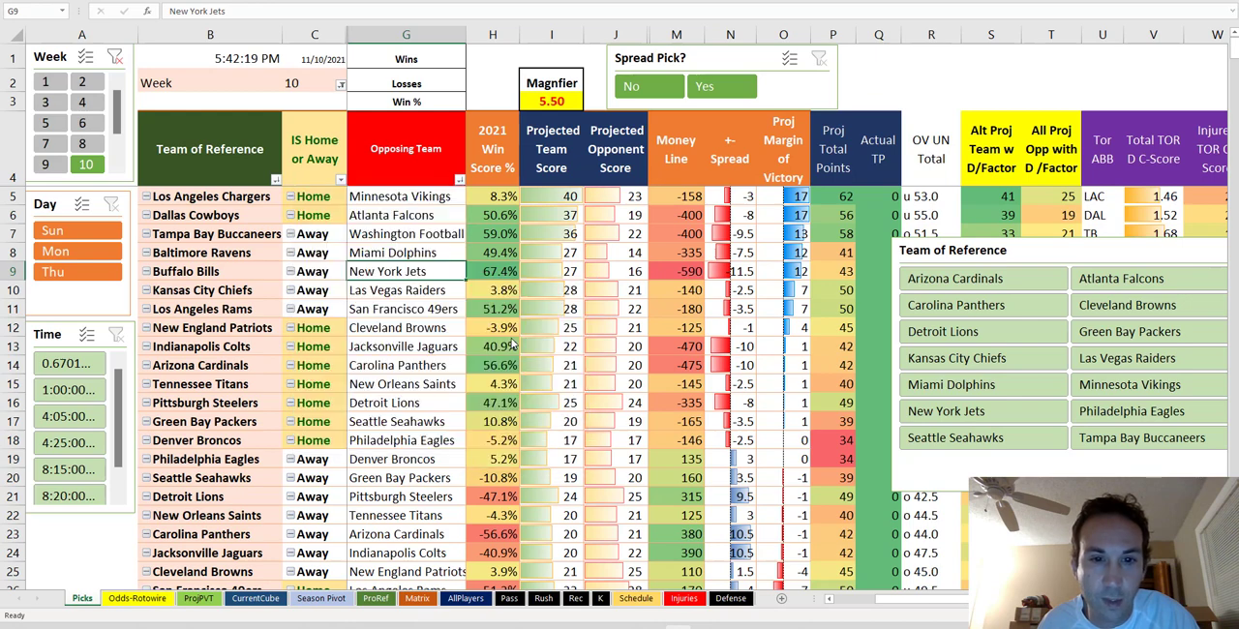
pyautogui.click(355, 271)
pyautogui.scroll(-2, 377, 308)
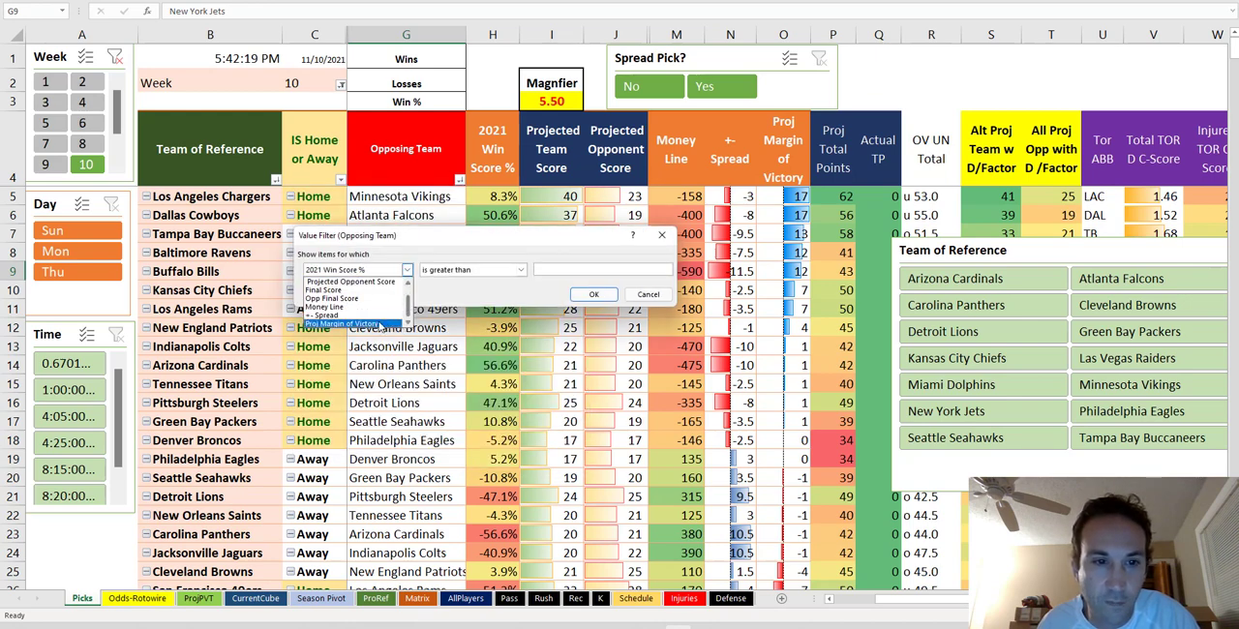
pyautogui.click(353, 323)
pyautogui.click(550, 269)
pyautogui.write('0')
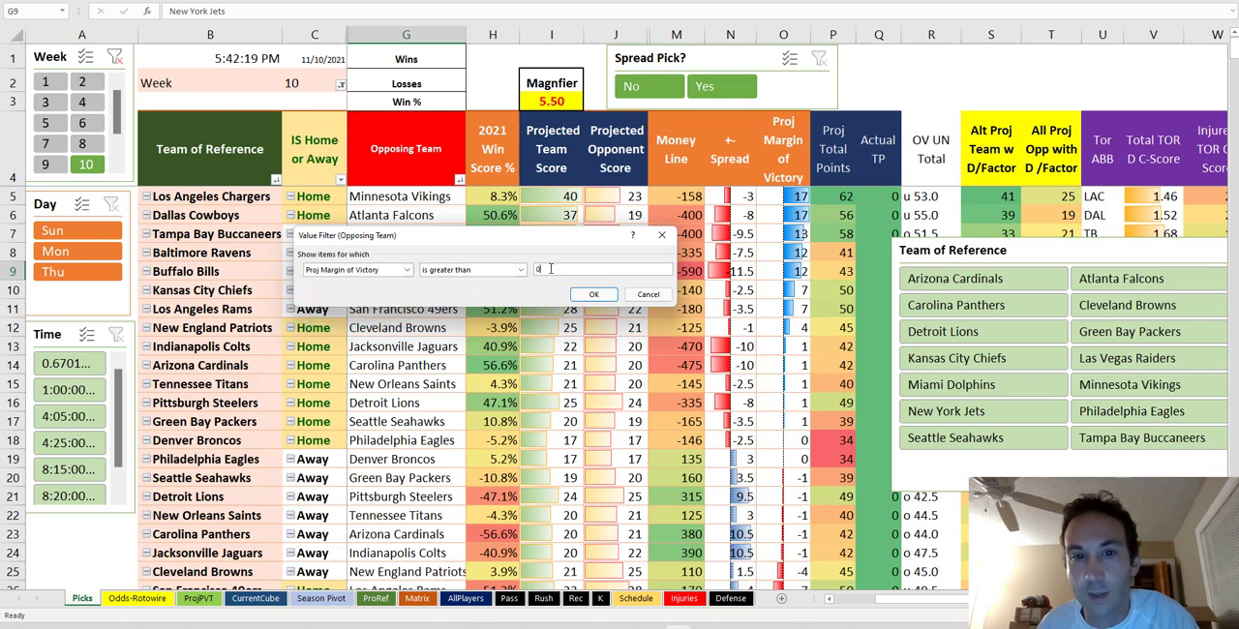
pyautogui.click(594, 294)
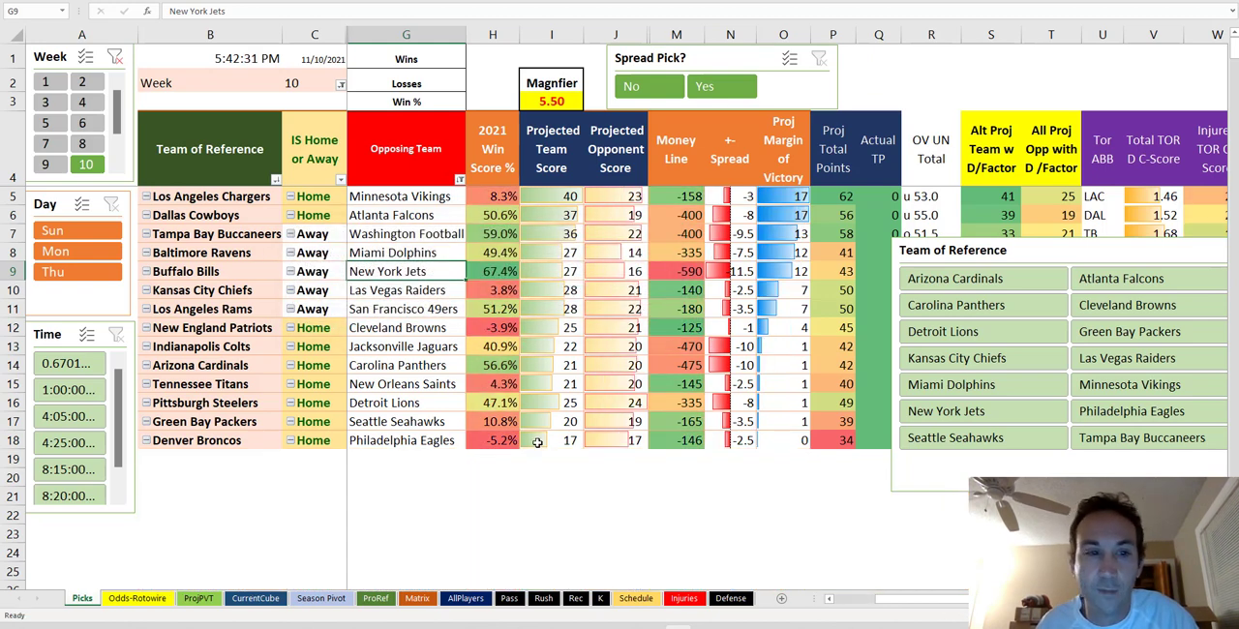
# - Check Arizona's projected score and move the Team of Reference slicer below the table
pyautogui.click(530, 477)
pyautogui.click(553, 364)
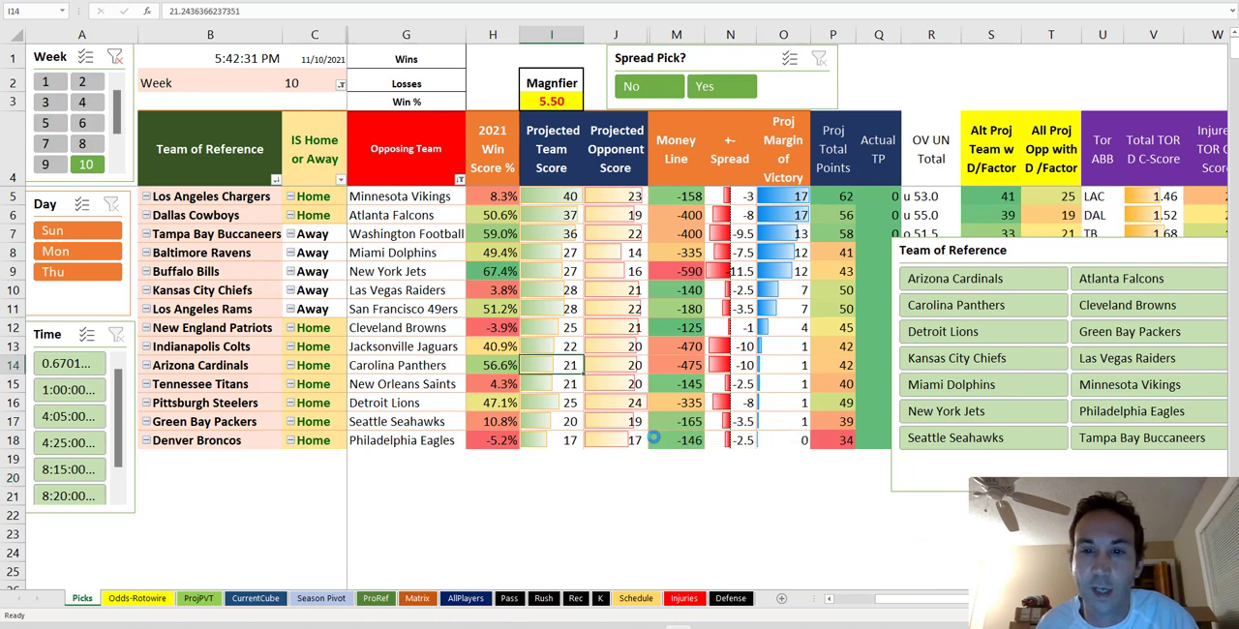
pyautogui.scroll(1, 656, 438)
pyautogui.moveTo(1013, 281); pyautogui.dragTo(221, 527)
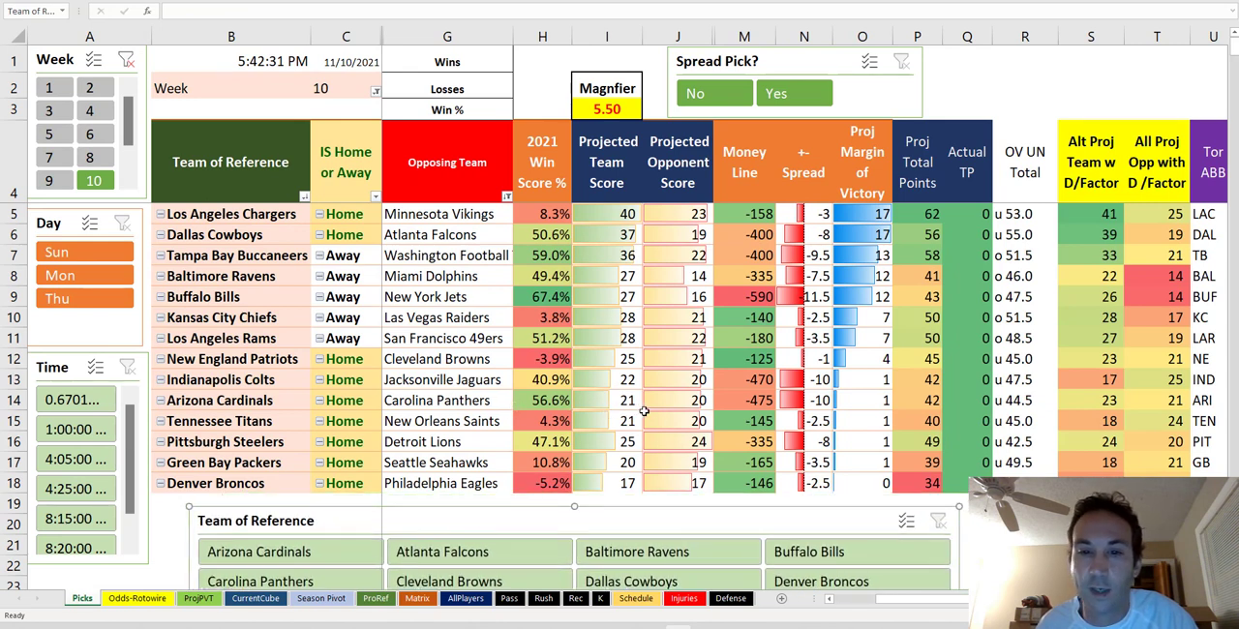
# - Review the Arizona game's money line and alternate scores, then move the team slicer up over the table
pyautogui.click(732, 399)
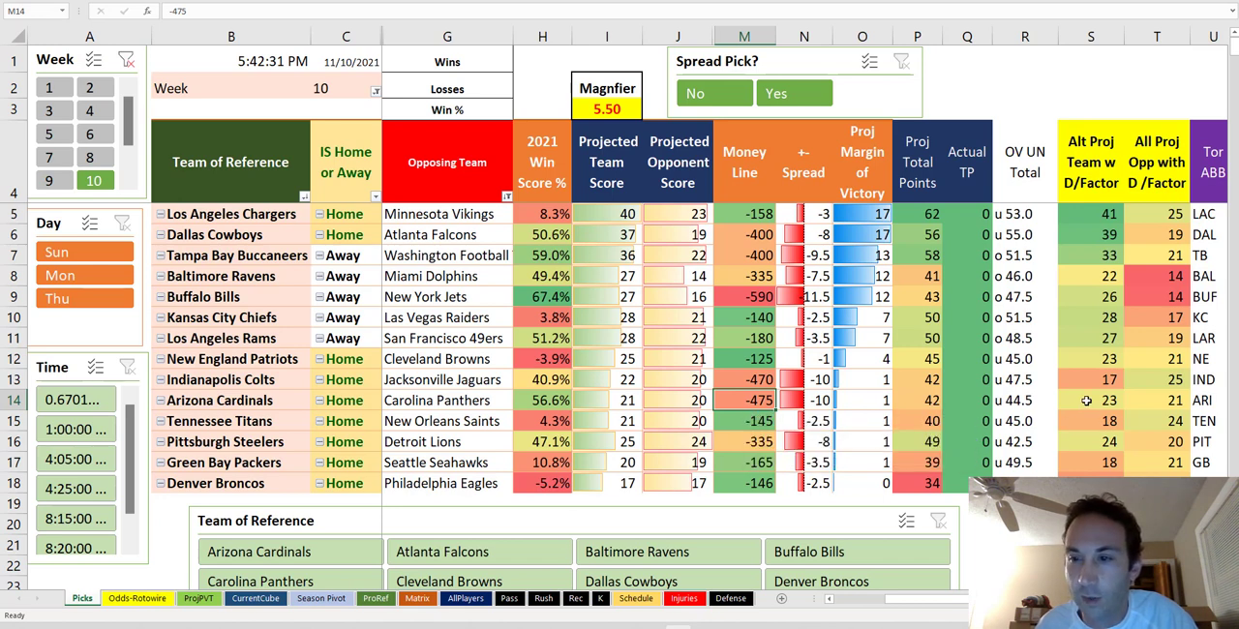
pyautogui.moveTo(1086, 400); pyautogui.dragTo(1138, 399)
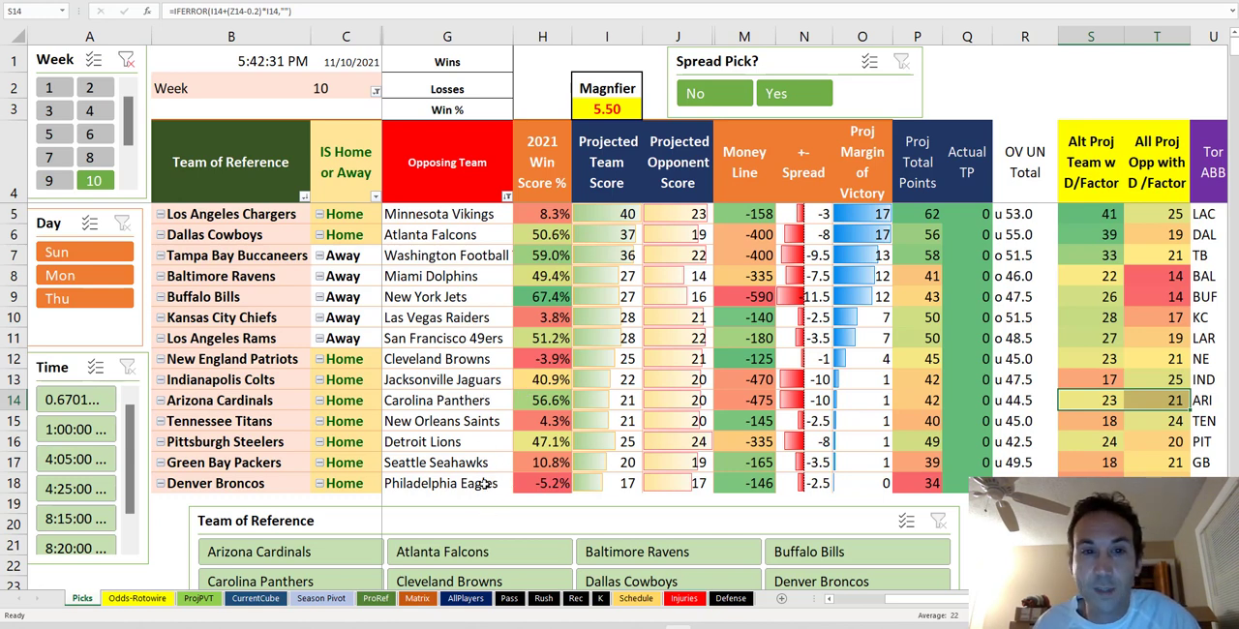
pyautogui.moveTo(493, 521)
pyautogui.mouseDown()
pyautogui.moveTo(711, 306)
pyautogui.moveTo(708, 282)
pyautogui.mouseUp()
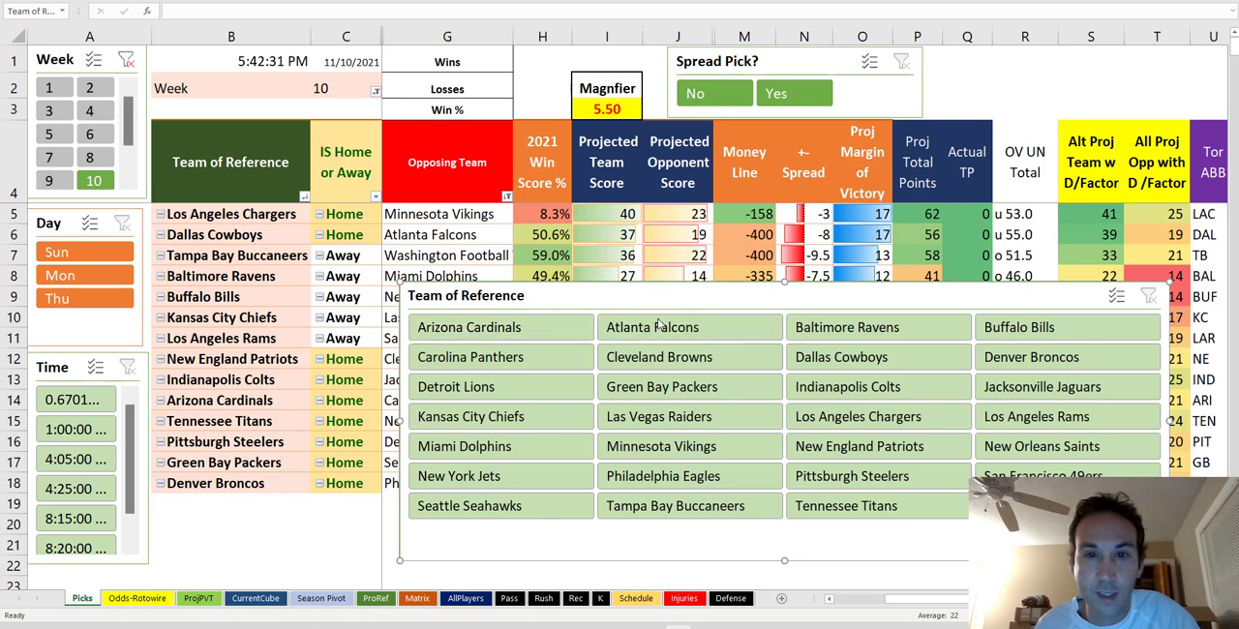
# - Deselect Dallas, Tampa Bay, Buffalo, New England, Indianapolis, Arizona and Tennessee in the team slicer
pyautogui.click(801, 366)
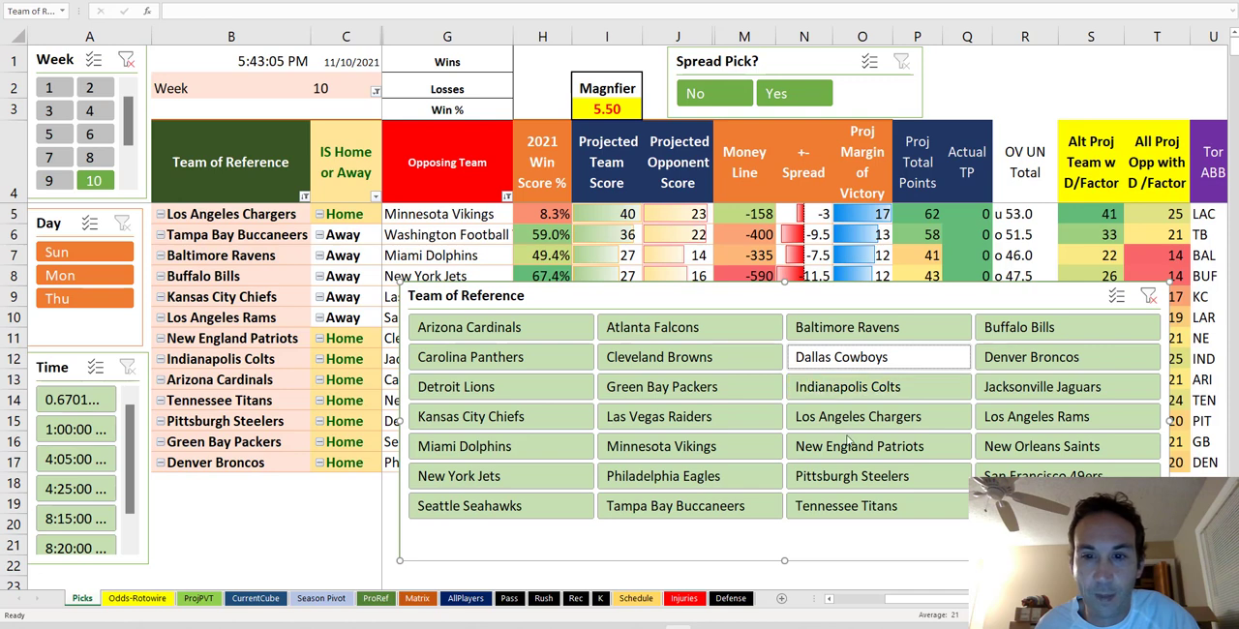
pyautogui.click(728, 504)
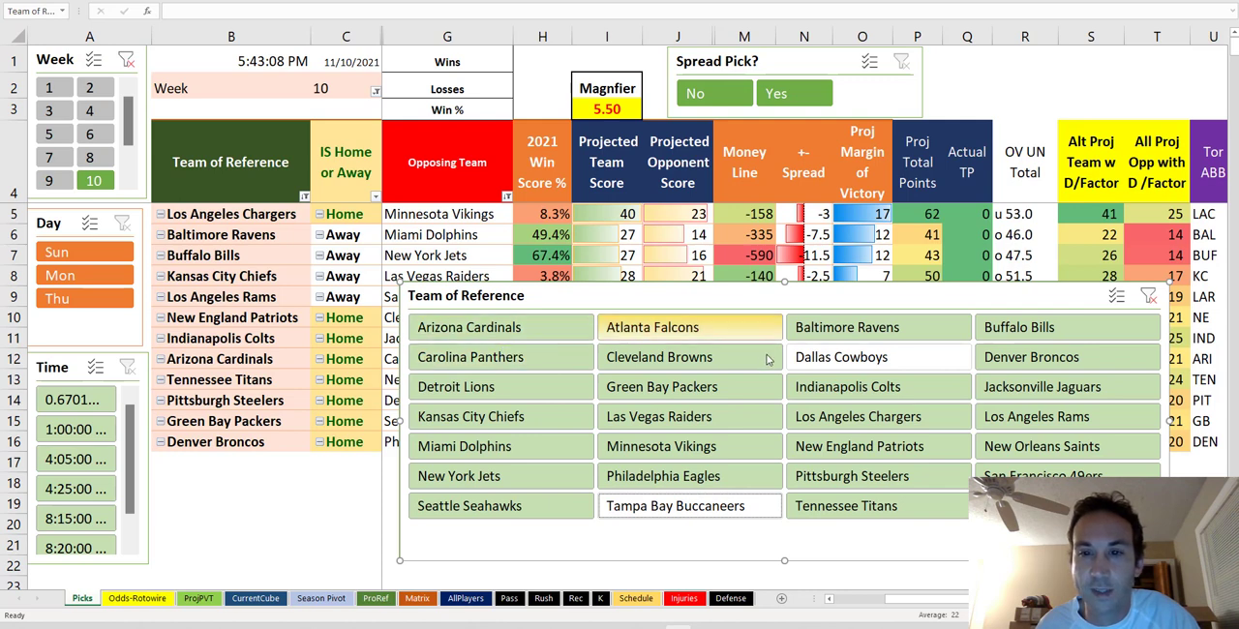
pyautogui.click(1006, 329)
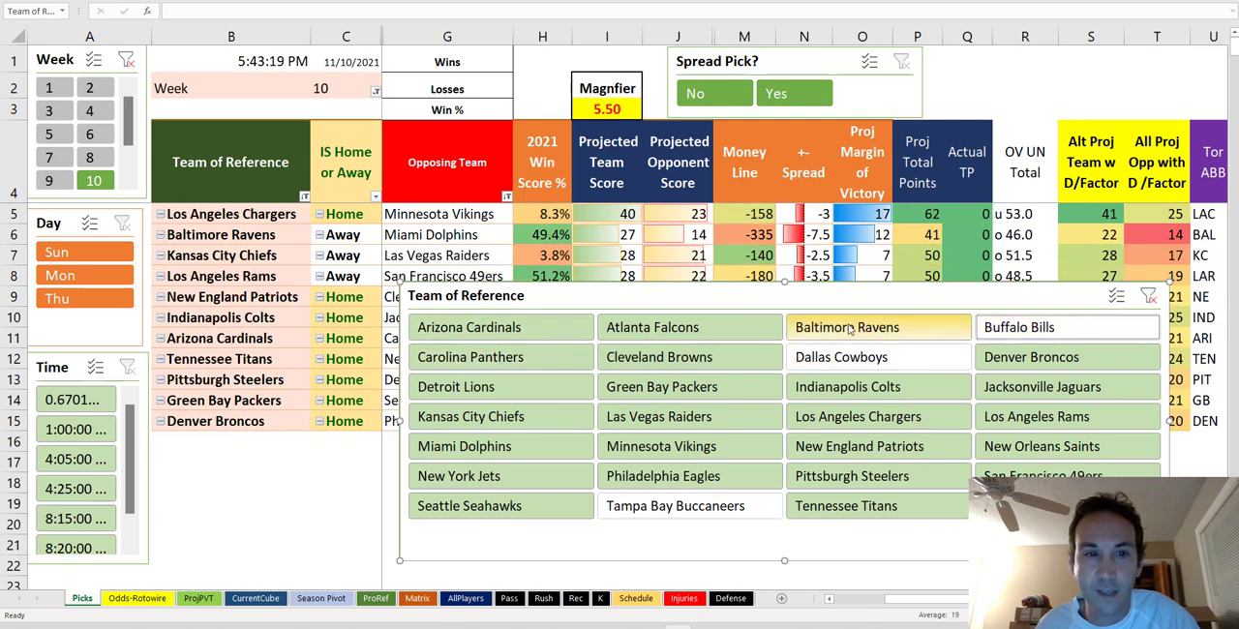
pyautogui.moveTo(644, 317); pyautogui.dragTo(432, 349)
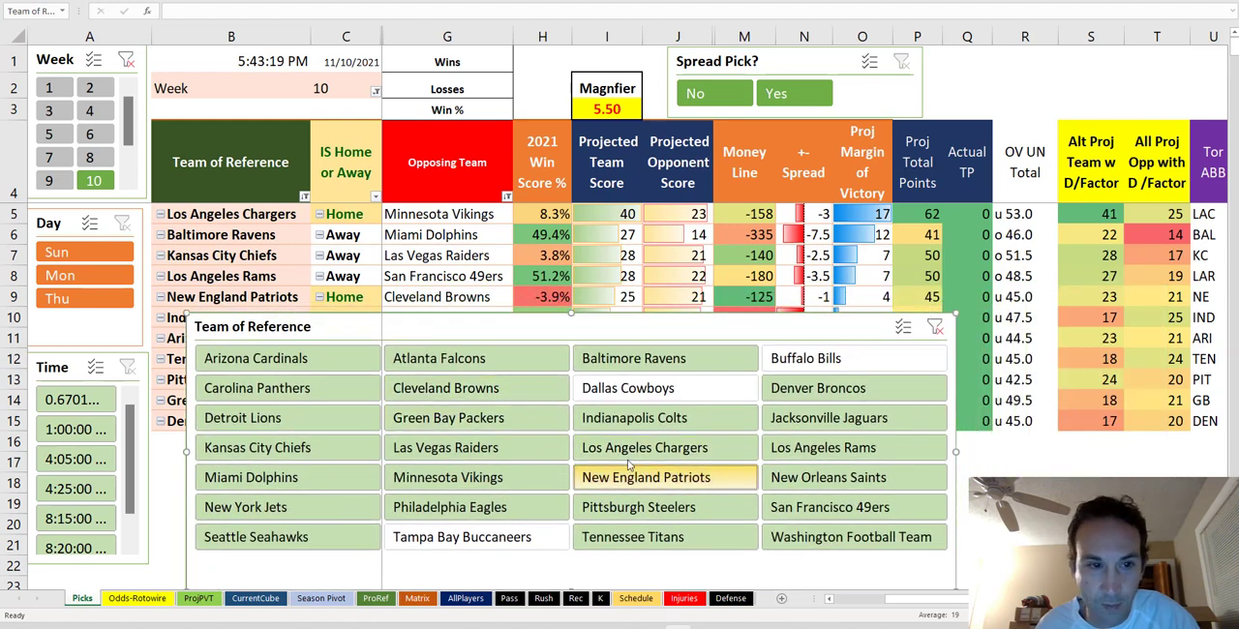
pyautogui.click(658, 478)
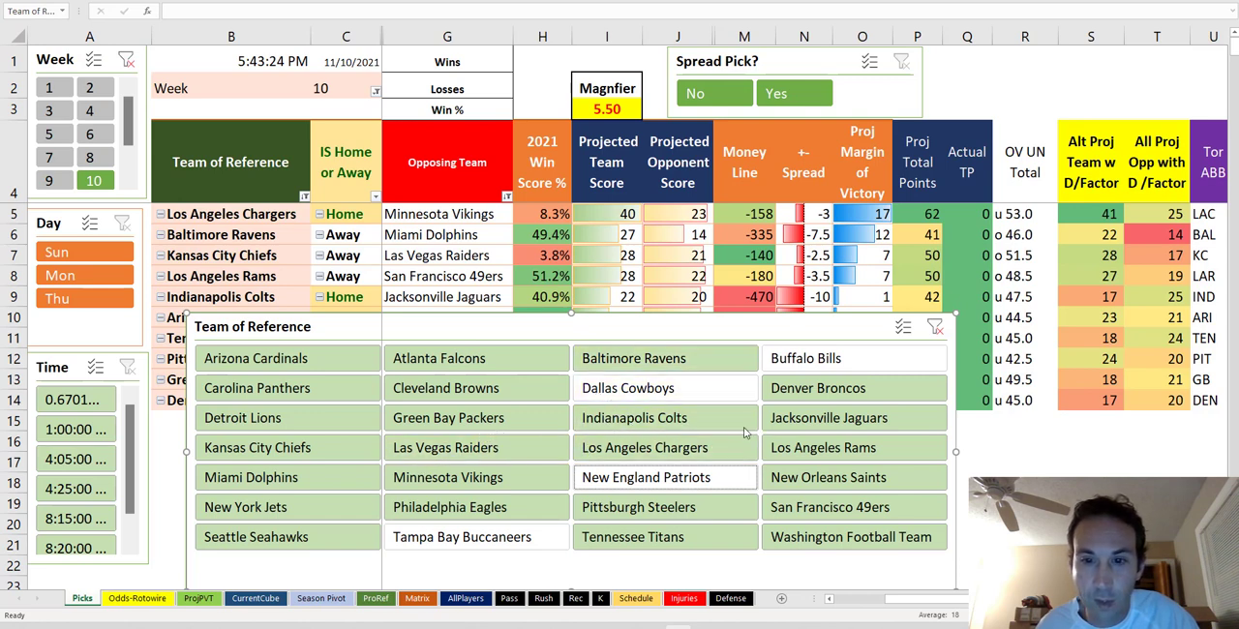
pyautogui.click(693, 418)
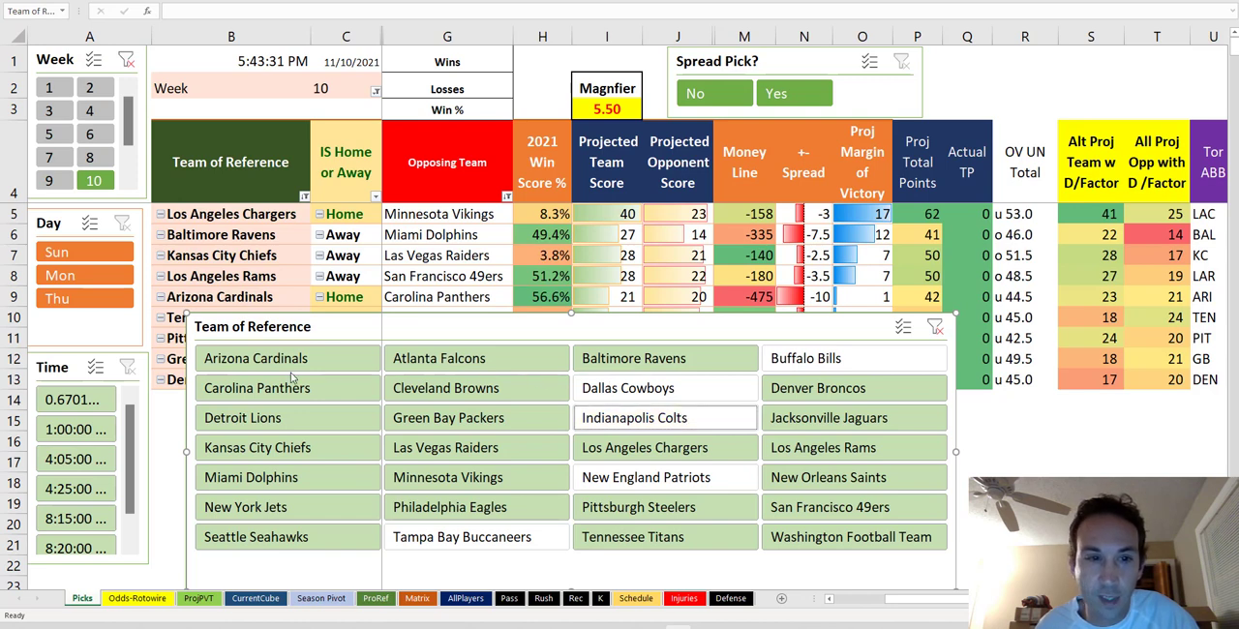
pyautogui.click(319, 361)
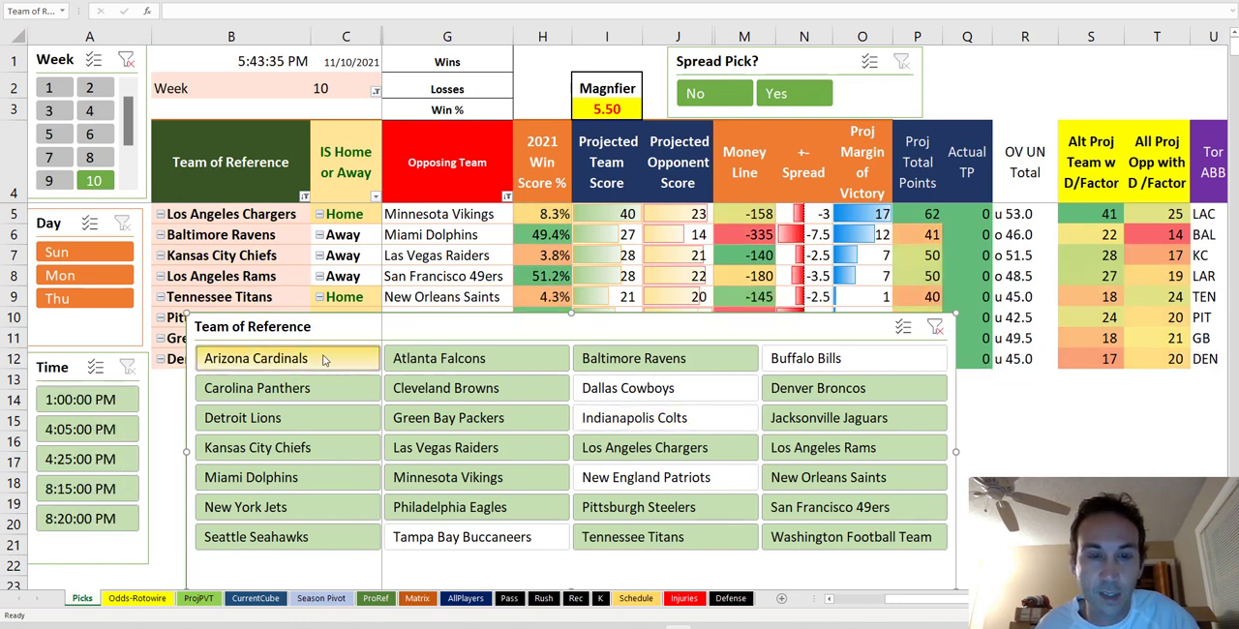
pyautogui.click(656, 544)
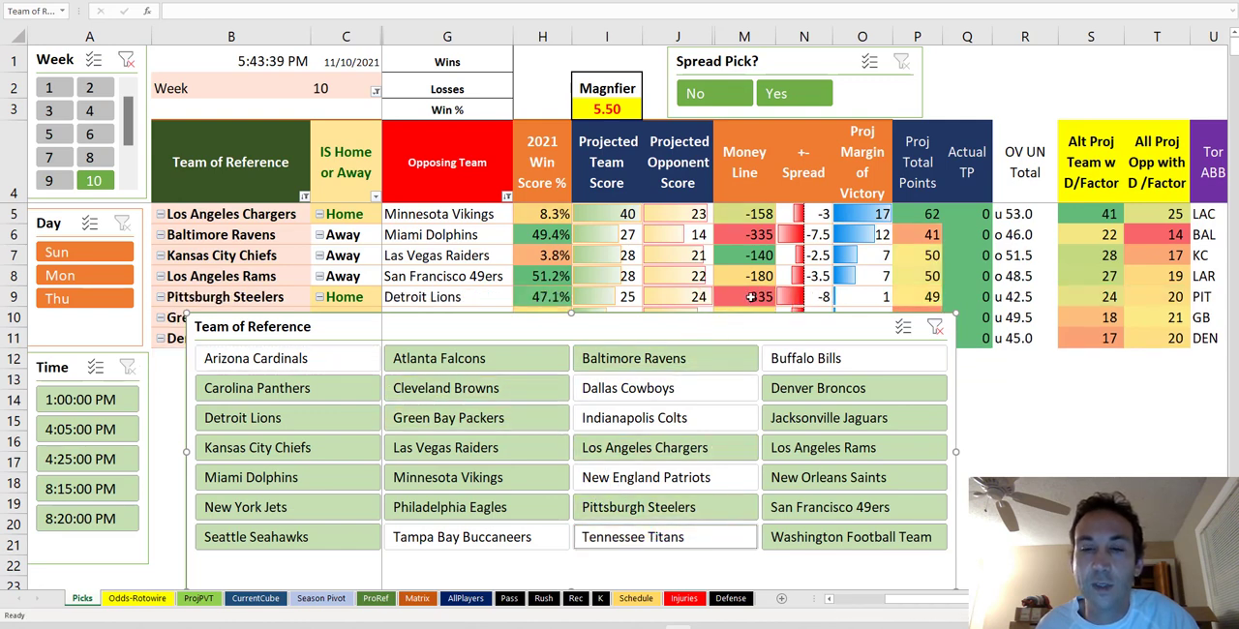
# - Deselect Green Bay as well and review the six remaining pick teams
pyautogui.click(753, 299)
pyautogui.moveTo(728, 334); pyautogui.dragTo(700, 356)
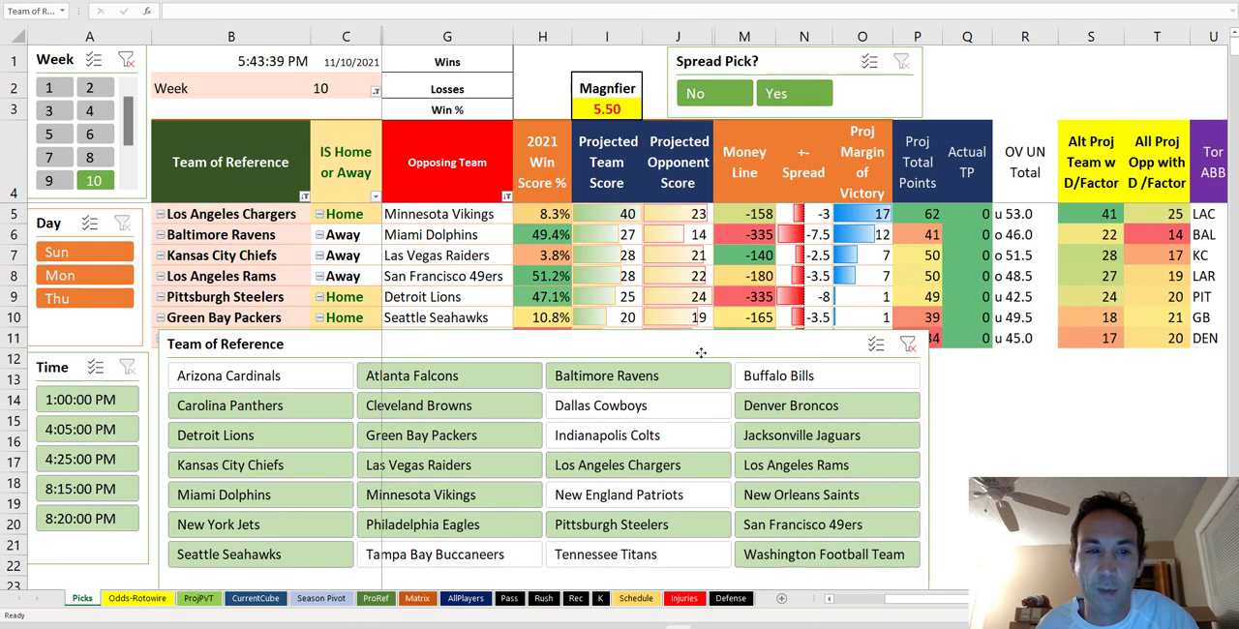
pyautogui.click(468, 439)
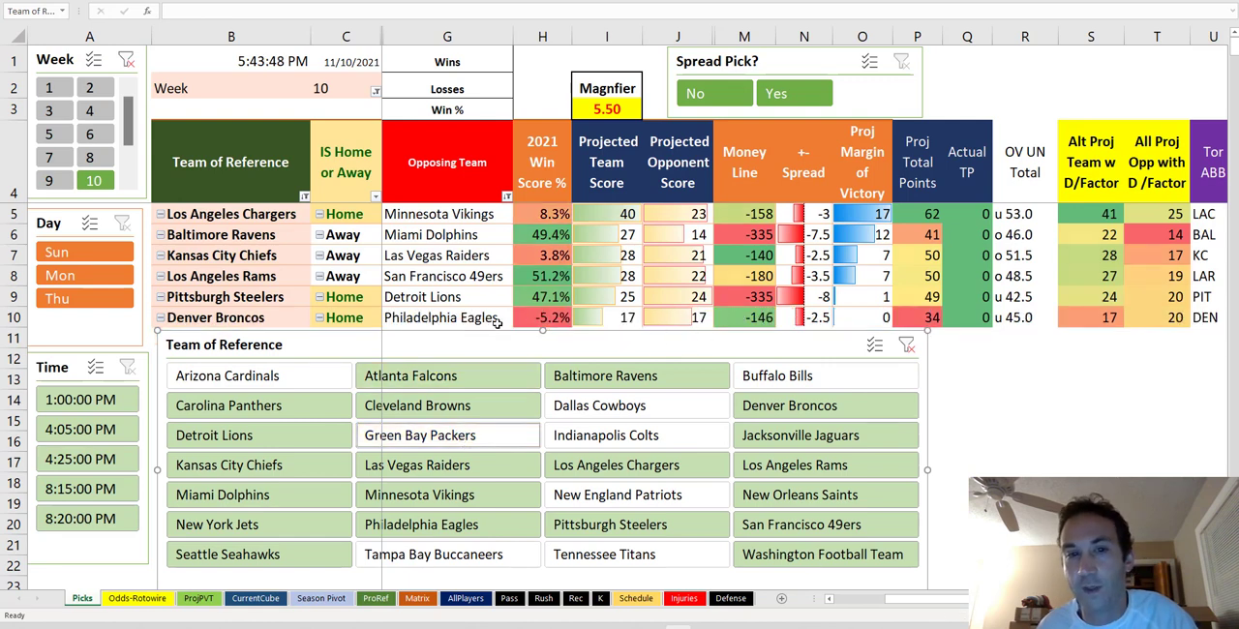
pyautogui.click(465, 322)
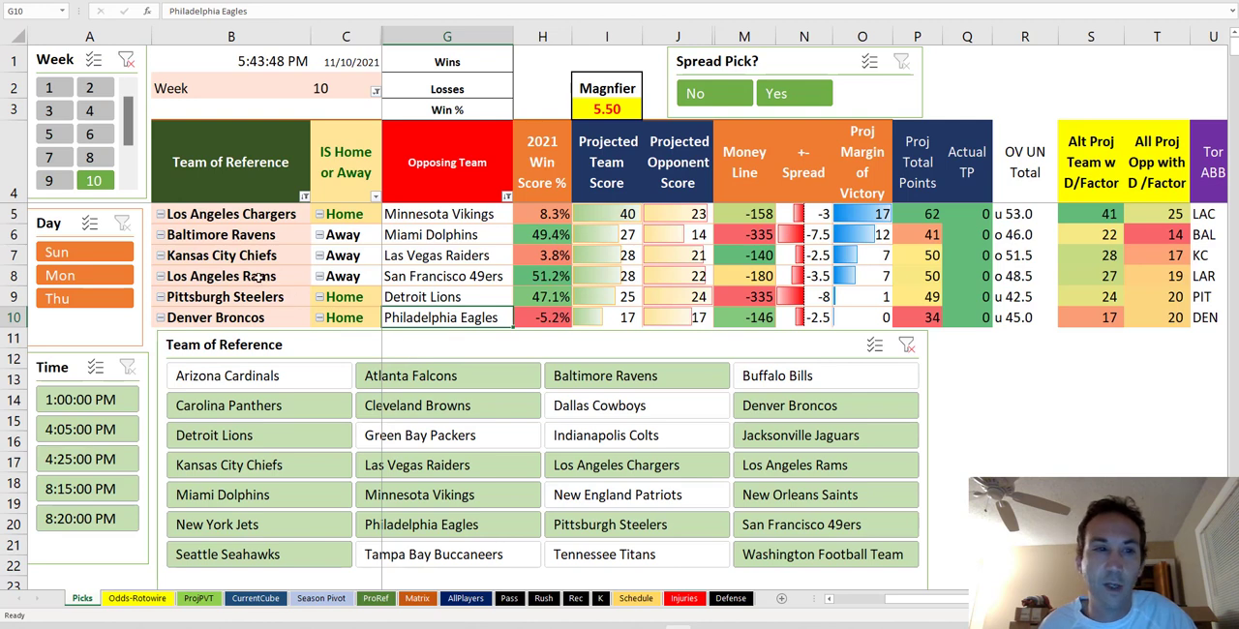
pyautogui.moveTo(231, 215); pyautogui.dragTo(237, 293)
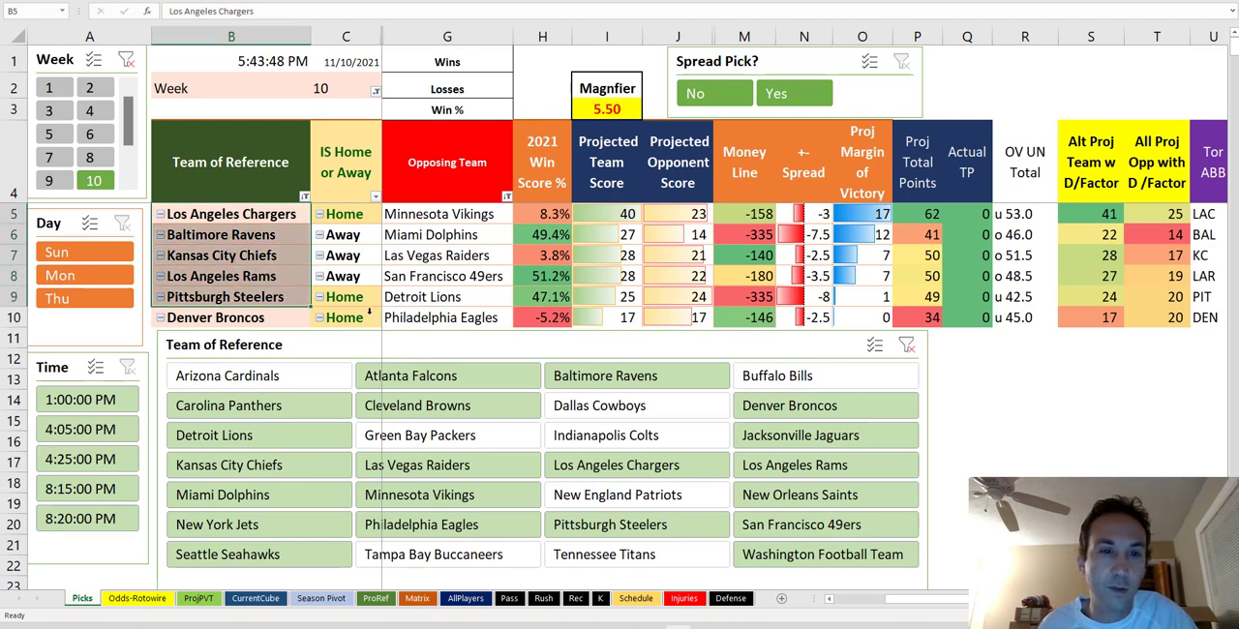
pyautogui.click(418, 320)
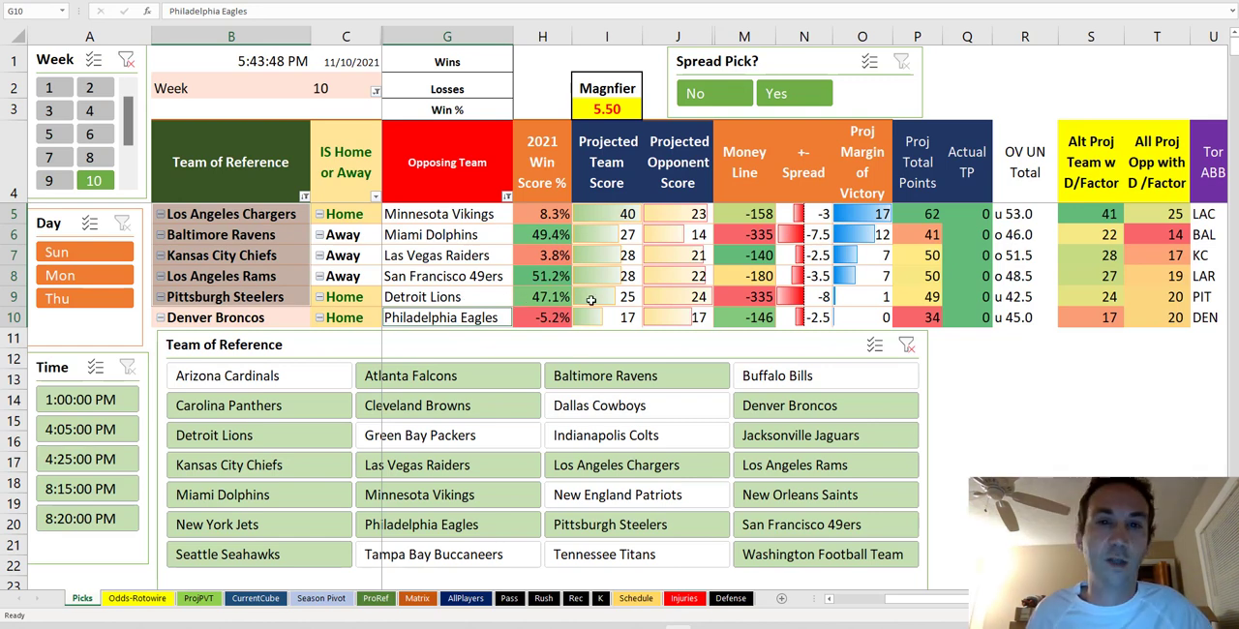
# - Show the Monday game, then Sunday games, then clear the Team of Reference filter
pyautogui.click(93, 275)
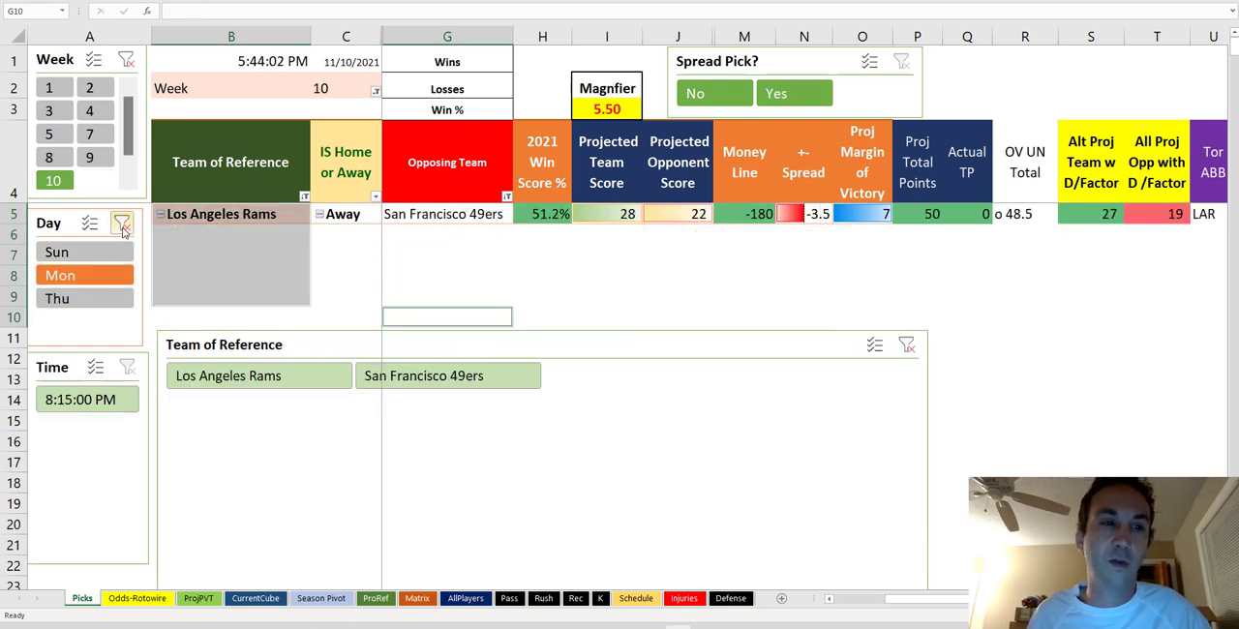
pyautogui.click(108, 252)
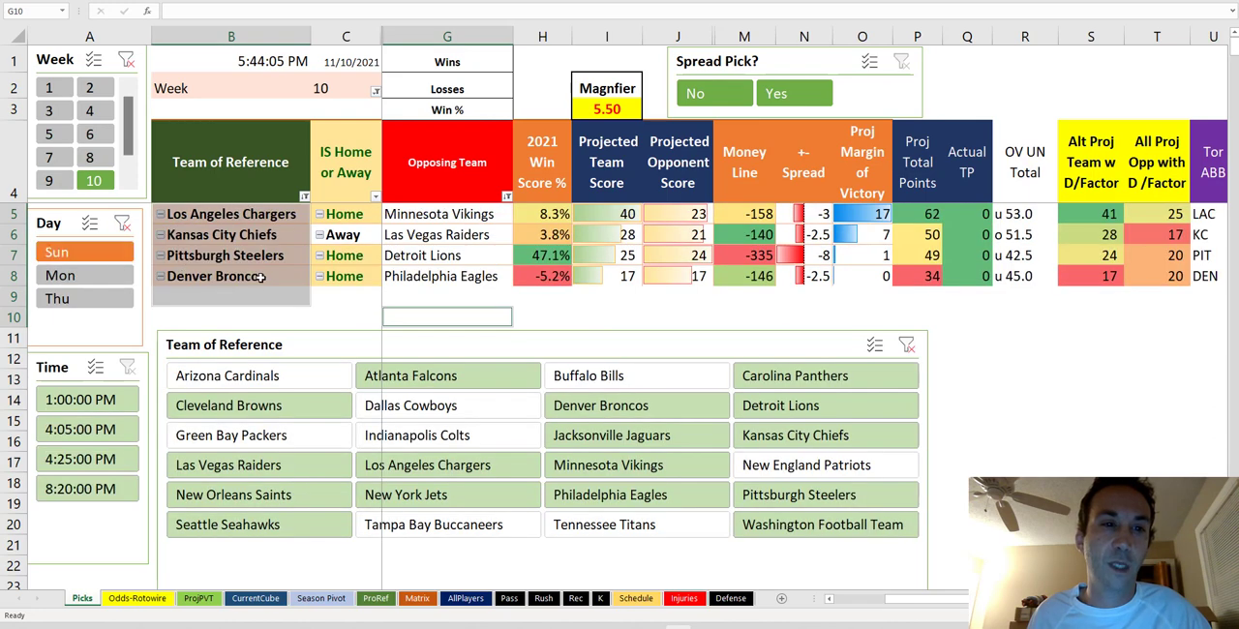
pyautogui.click(270, 294)
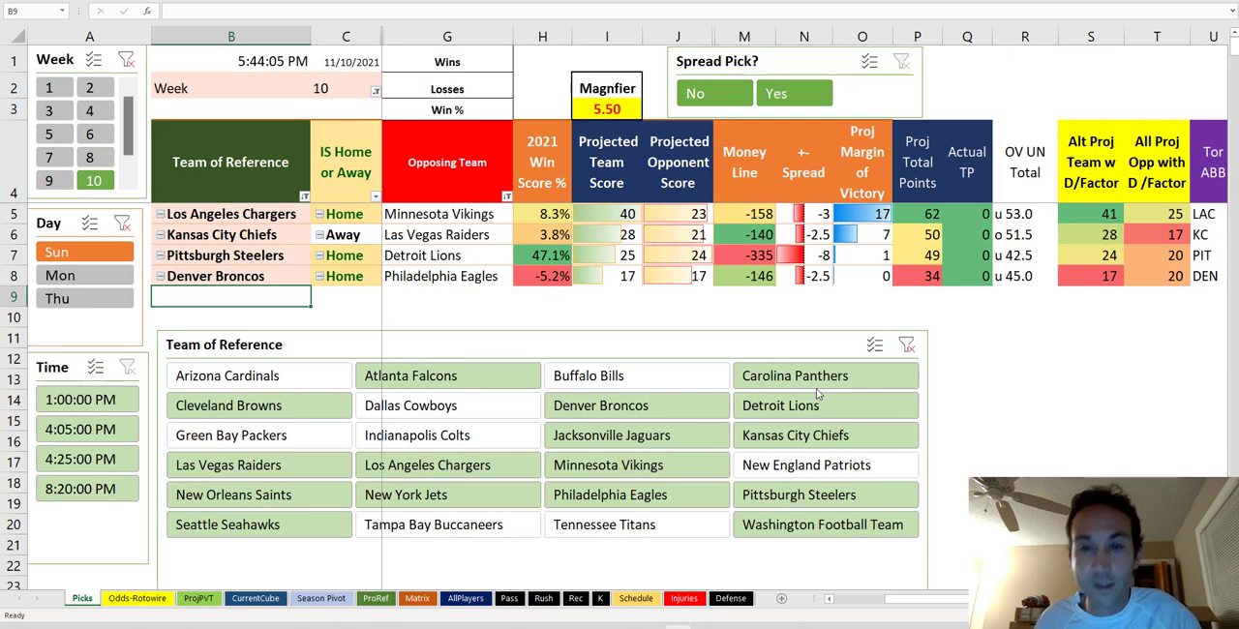
pyautogui.click(905, 345)
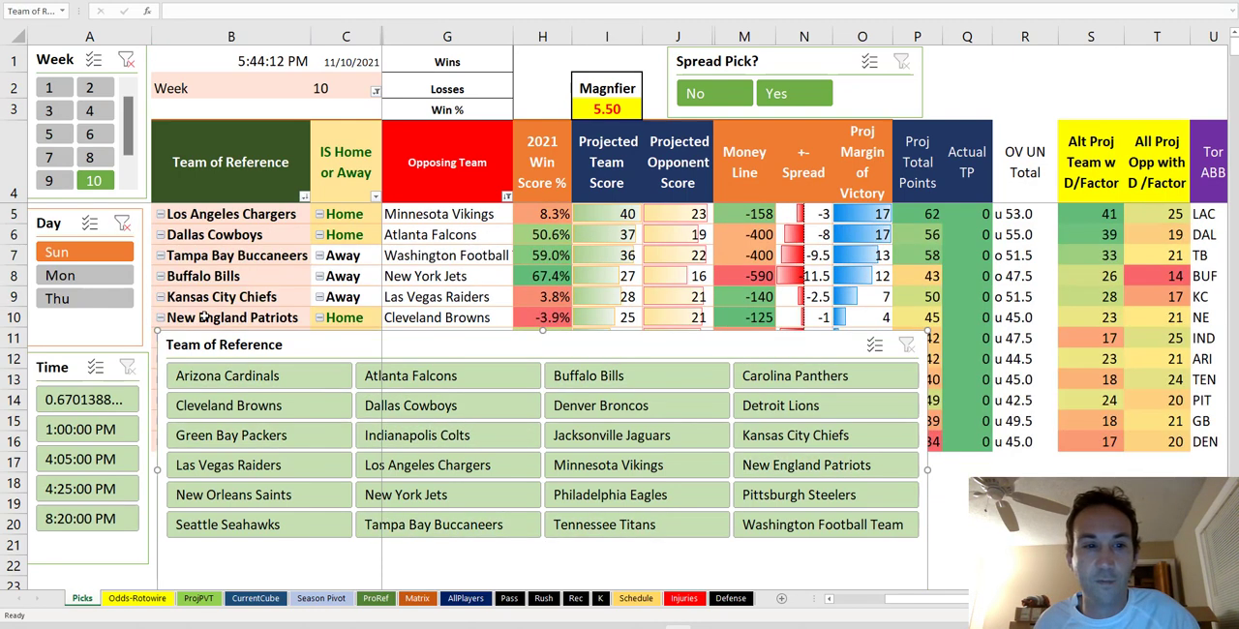
# - Clear the Day filter and move the team slicer down below the table
pyautogui.click(122, 223)
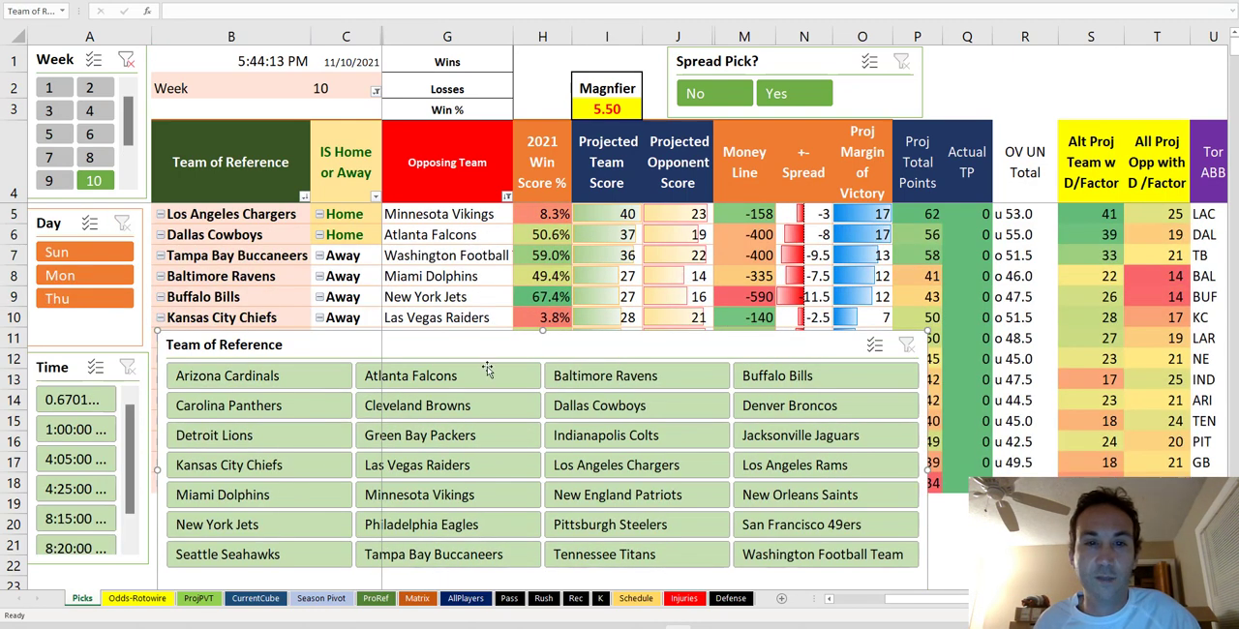
pyautogui.moveTo(494, 344); pyautogui.dragTo(488, 514)
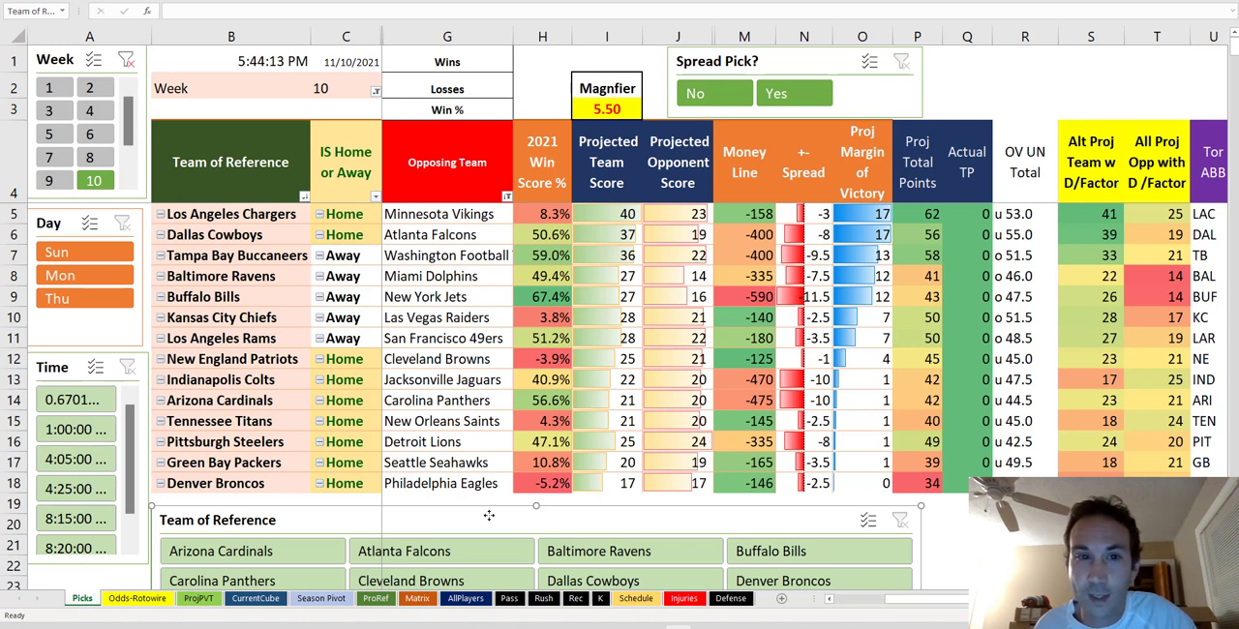
# - Review the Chargers game's money line, spread and alternate projected scores in row 5
pyautogui.click(426, 223)
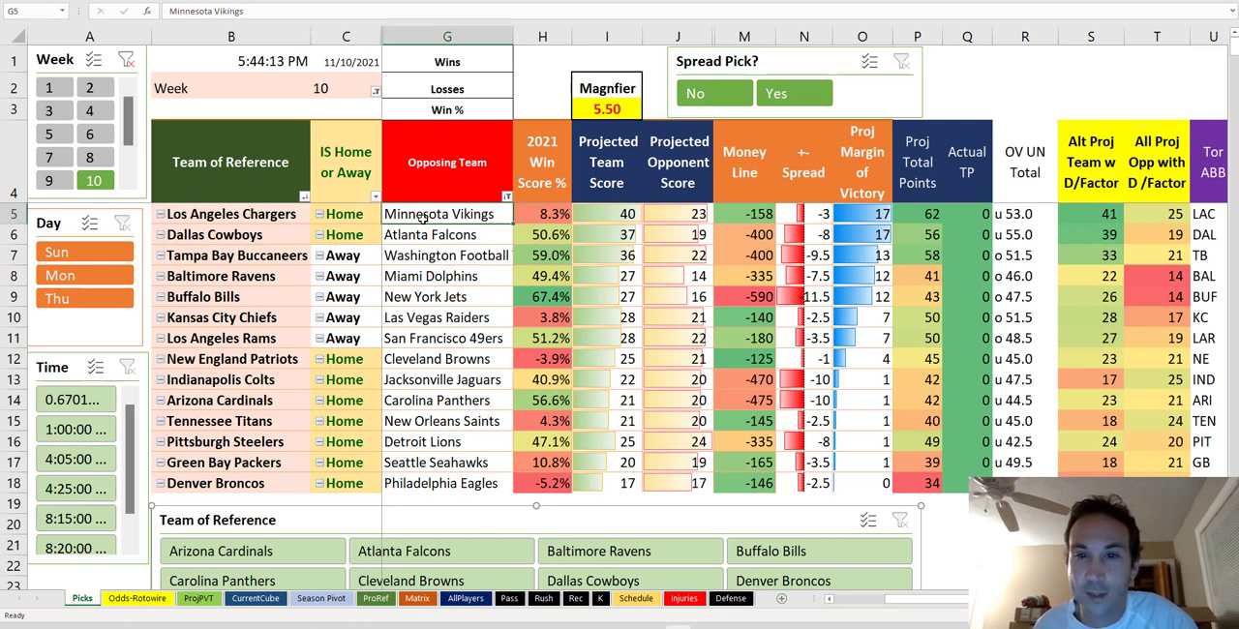
pyautogui.click(751, 214)
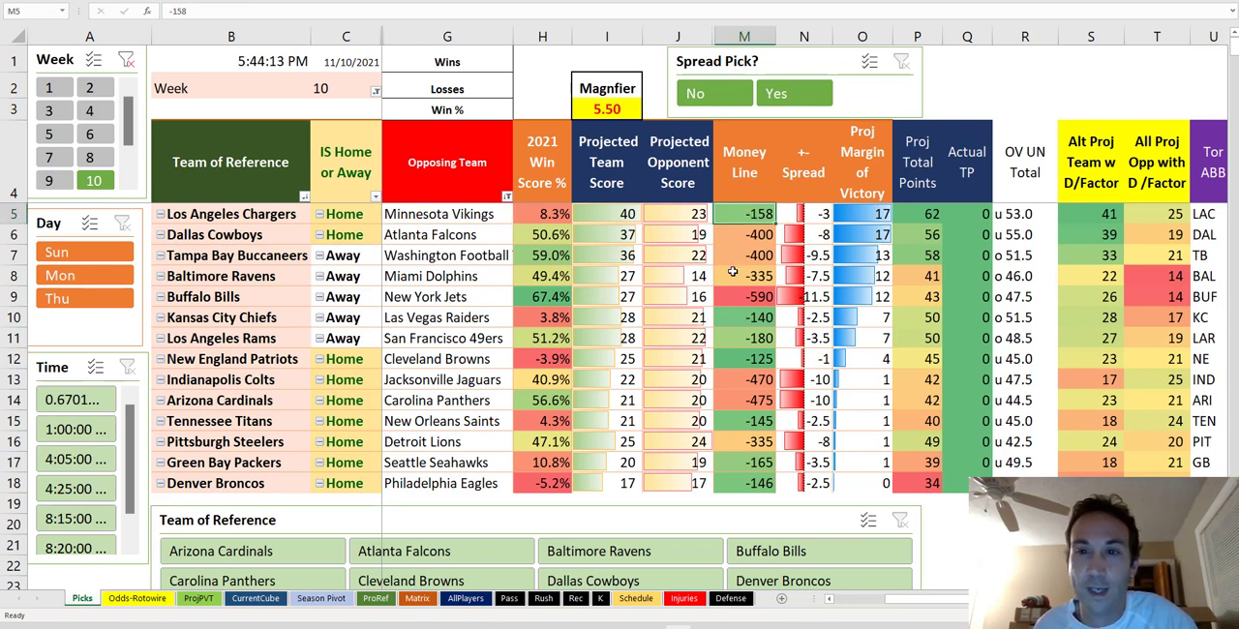
pyautogui.click(793, 219)
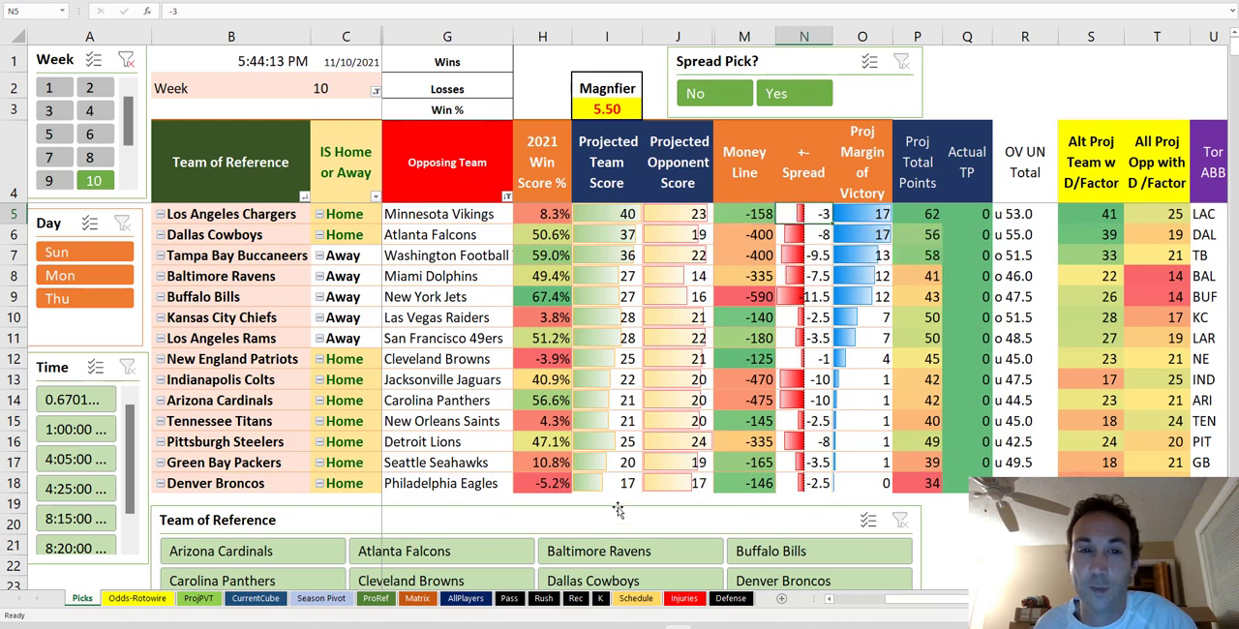
pyautogui.hscroll(1, 843, 205)
pyautogui.hscroll(2, 844, 205)
pyautogui.moveTo(844, 209); pyautogui.dragTo(885, 222)
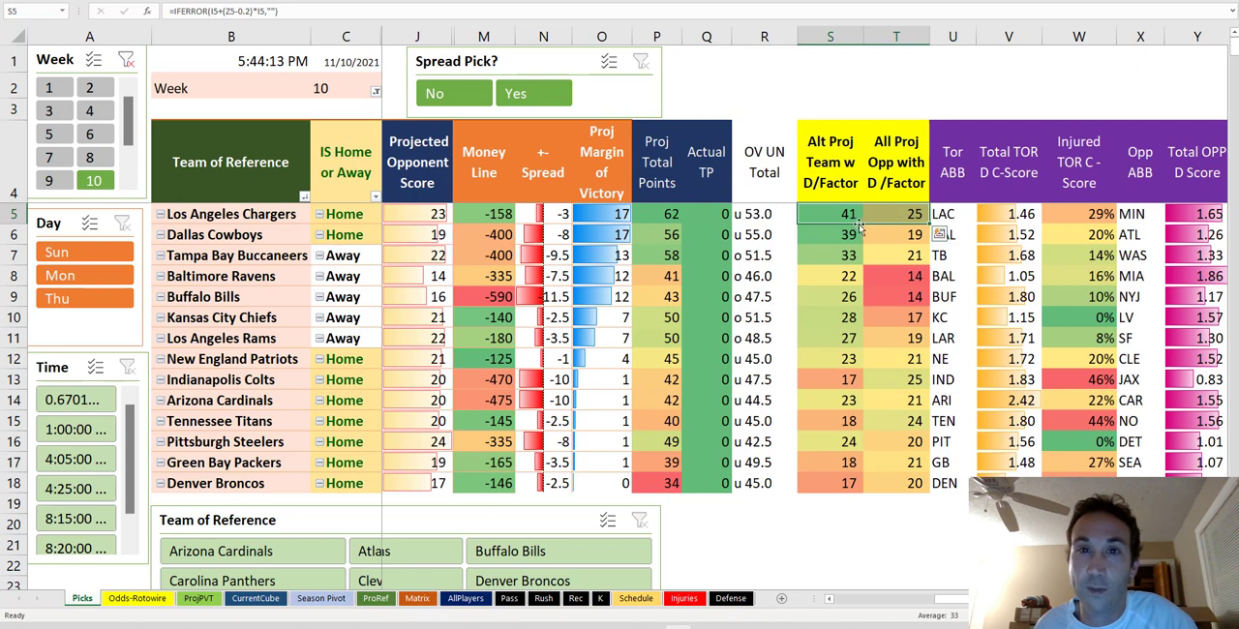